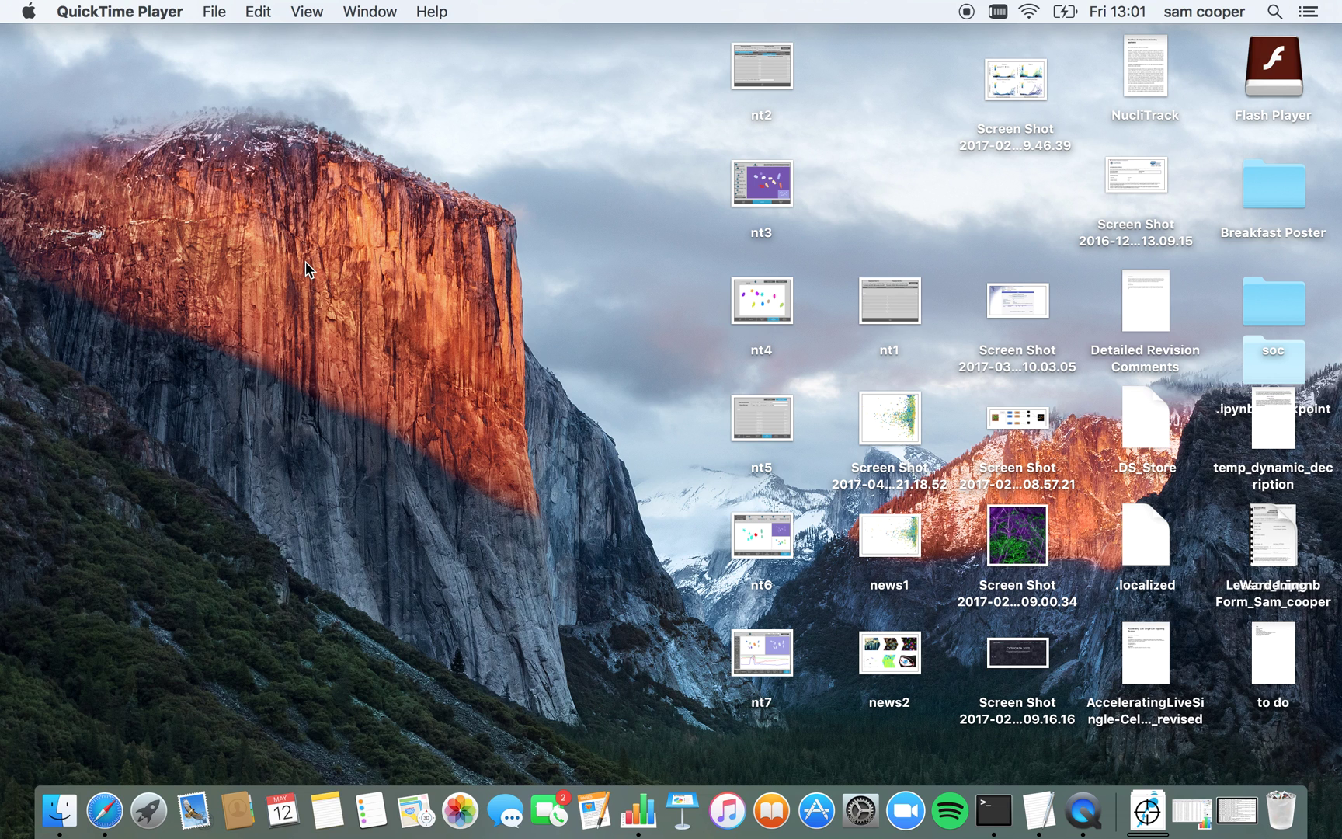
# Launch NucliTrack from Finder's Applications folder and minimize the Finder window
pyautogui.click(57, 804)
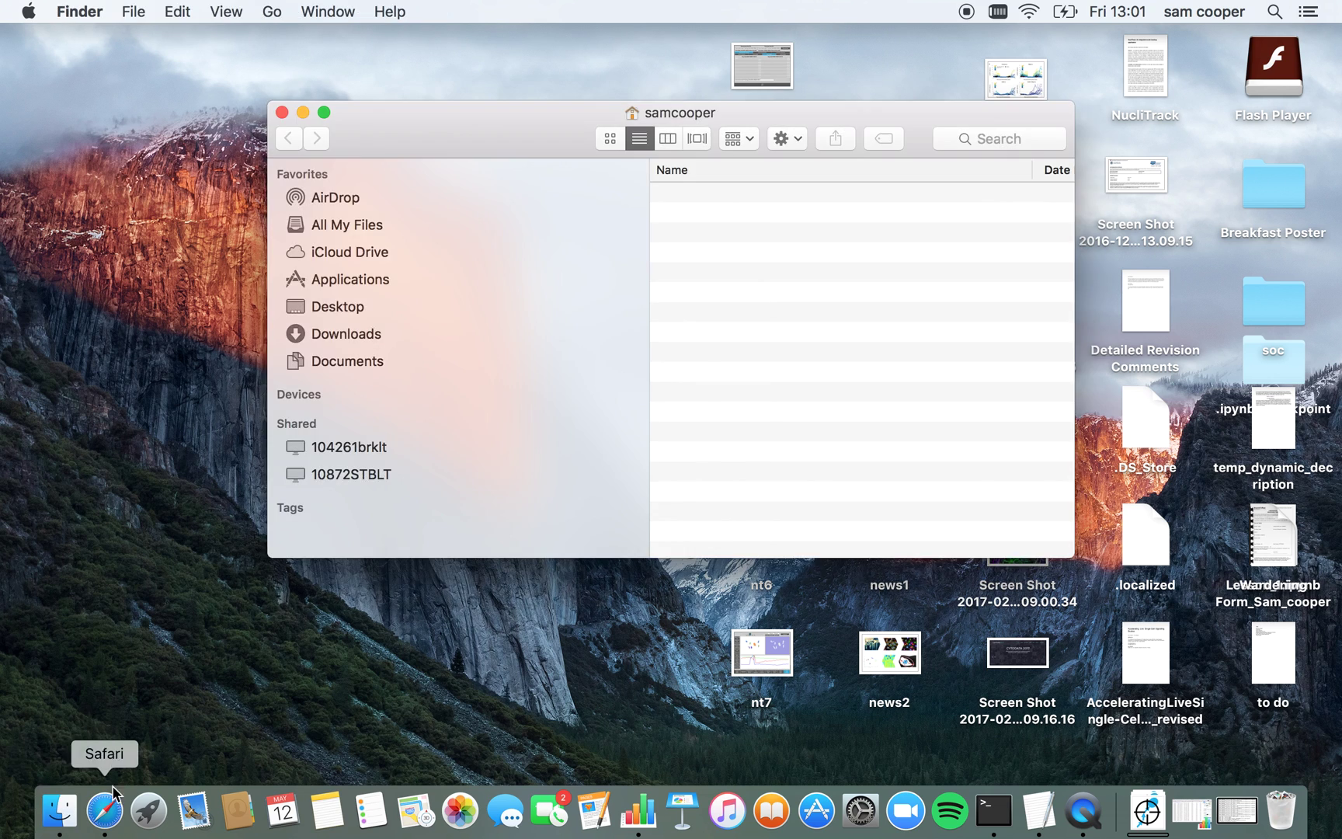
pyautogui.click(339, 283)
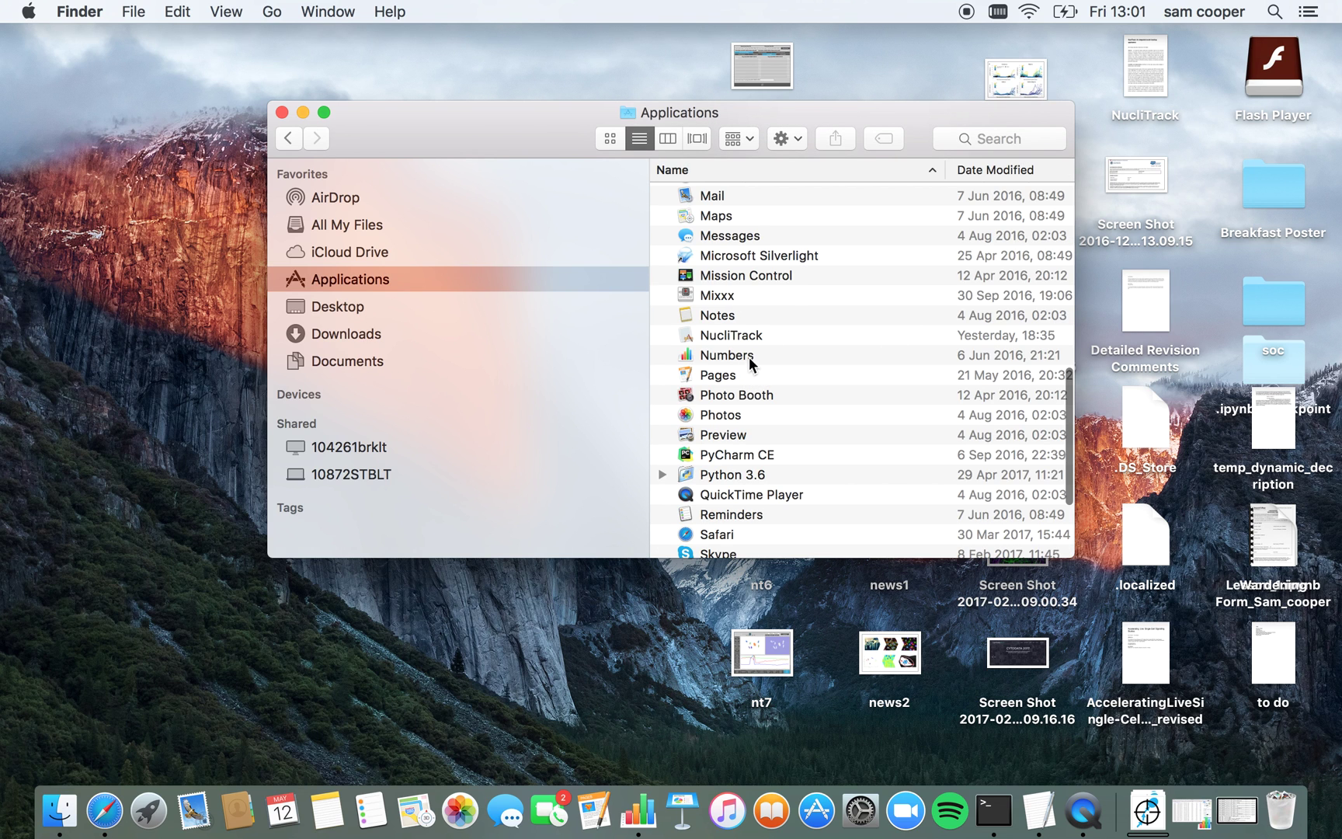
pyautogui.click(727, 341)
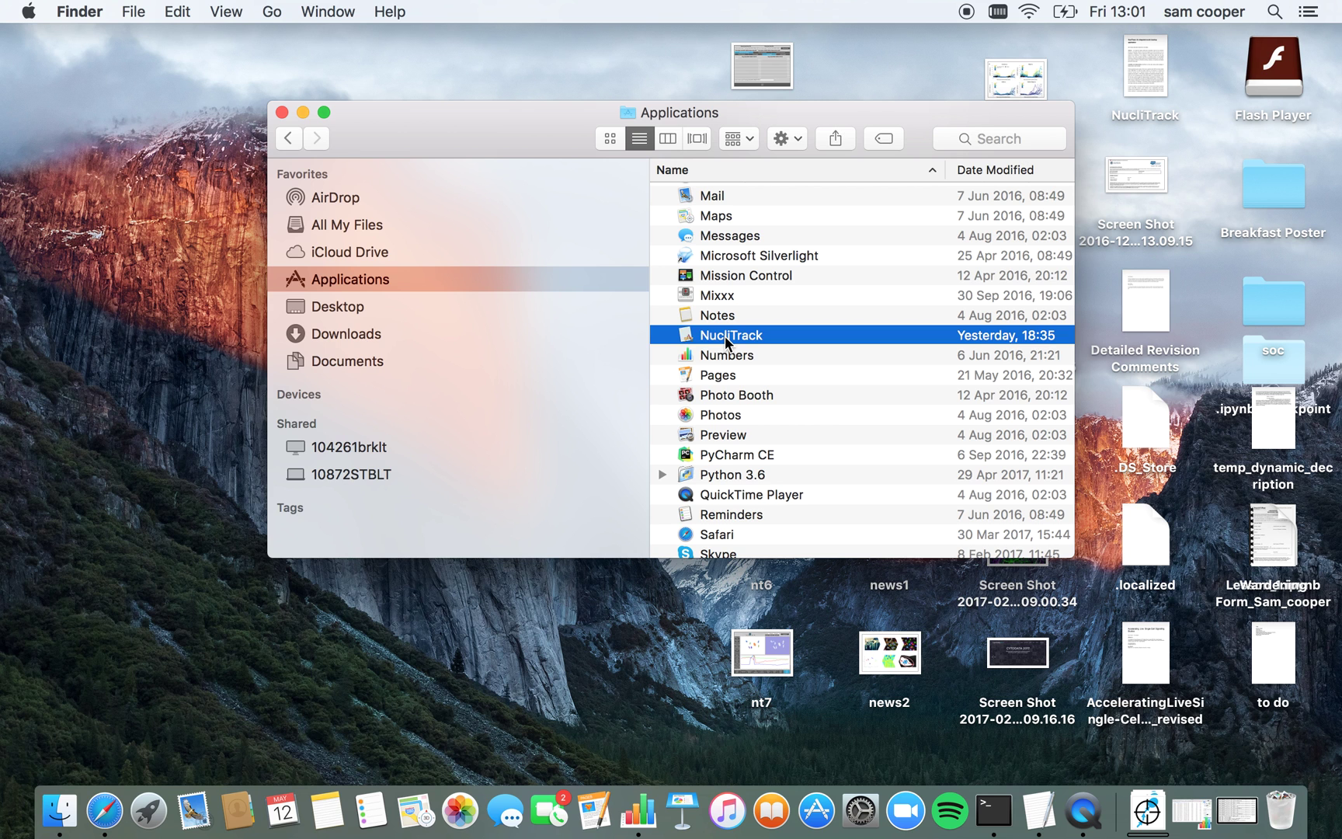
pyautogui.doubleClick(727, 340)
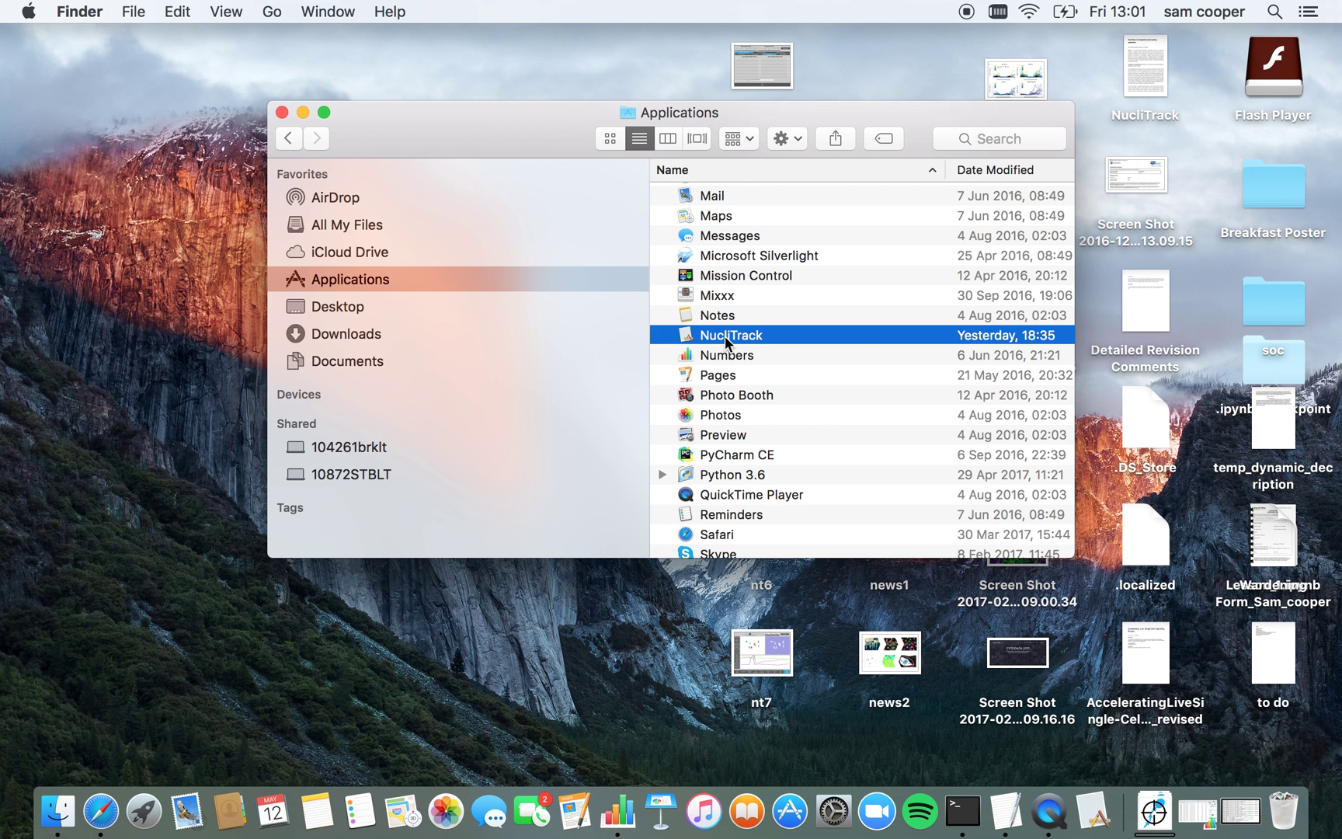
pyautogui.click(303, 112)
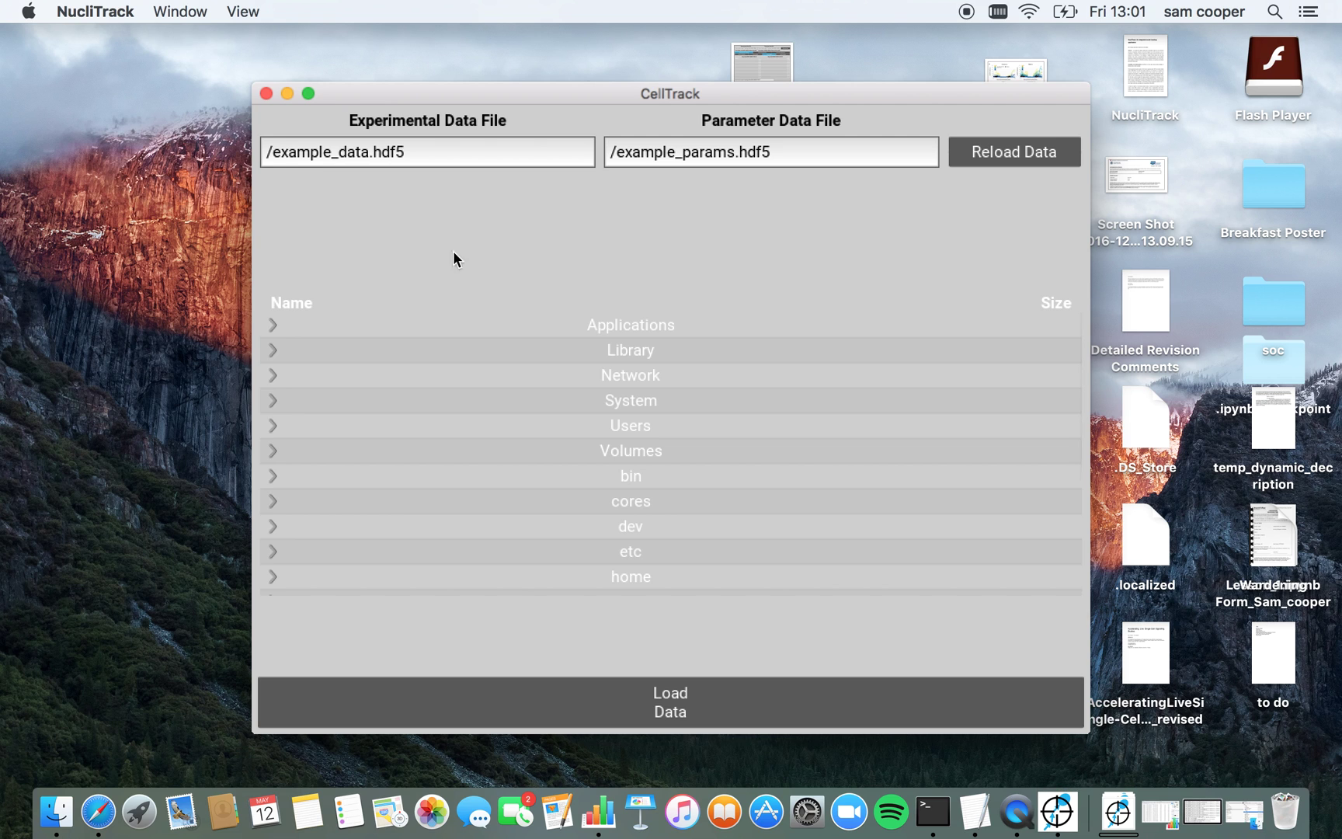
# Browse through Users, the home folder and Documents into the HL60_Example folder
pyautogui.click(597, 424)
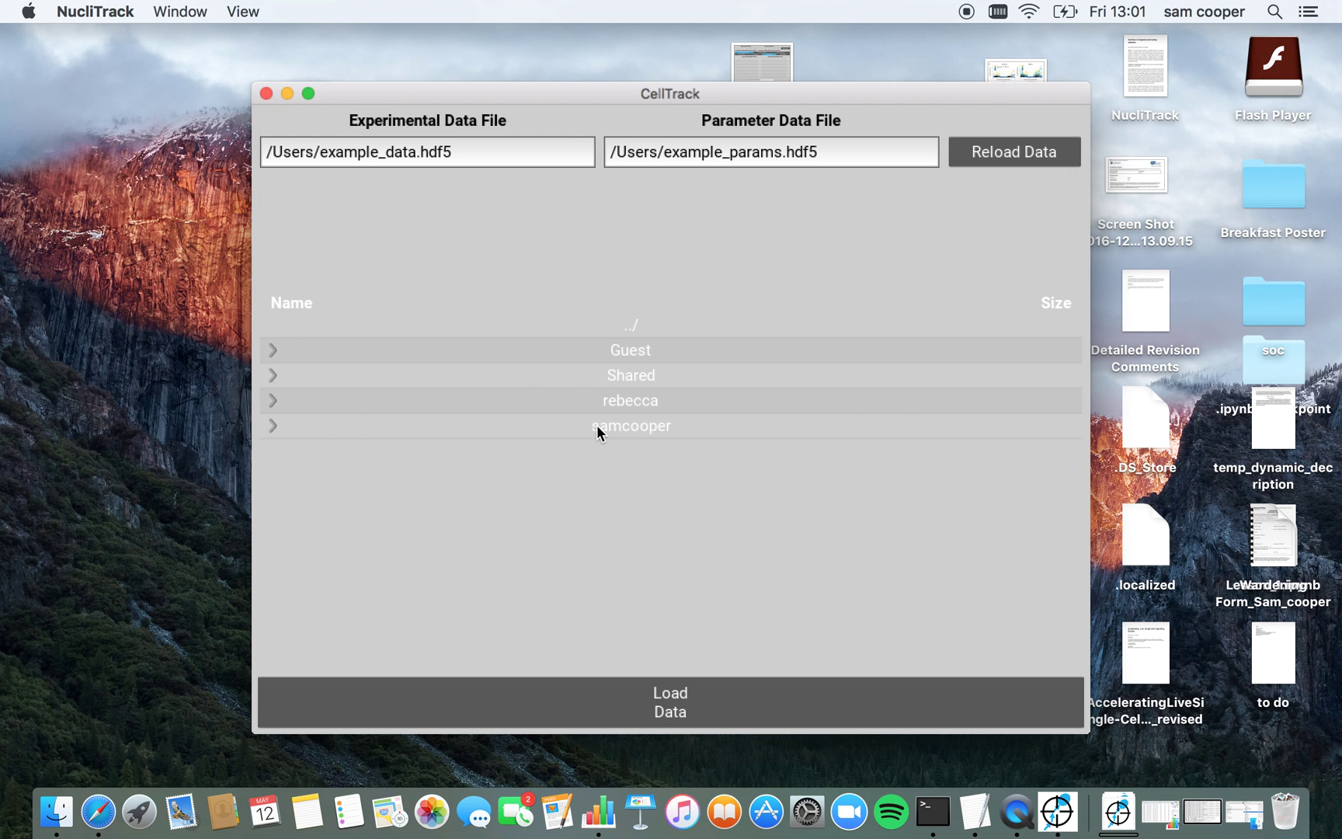
pyautogui.click(597, 424)
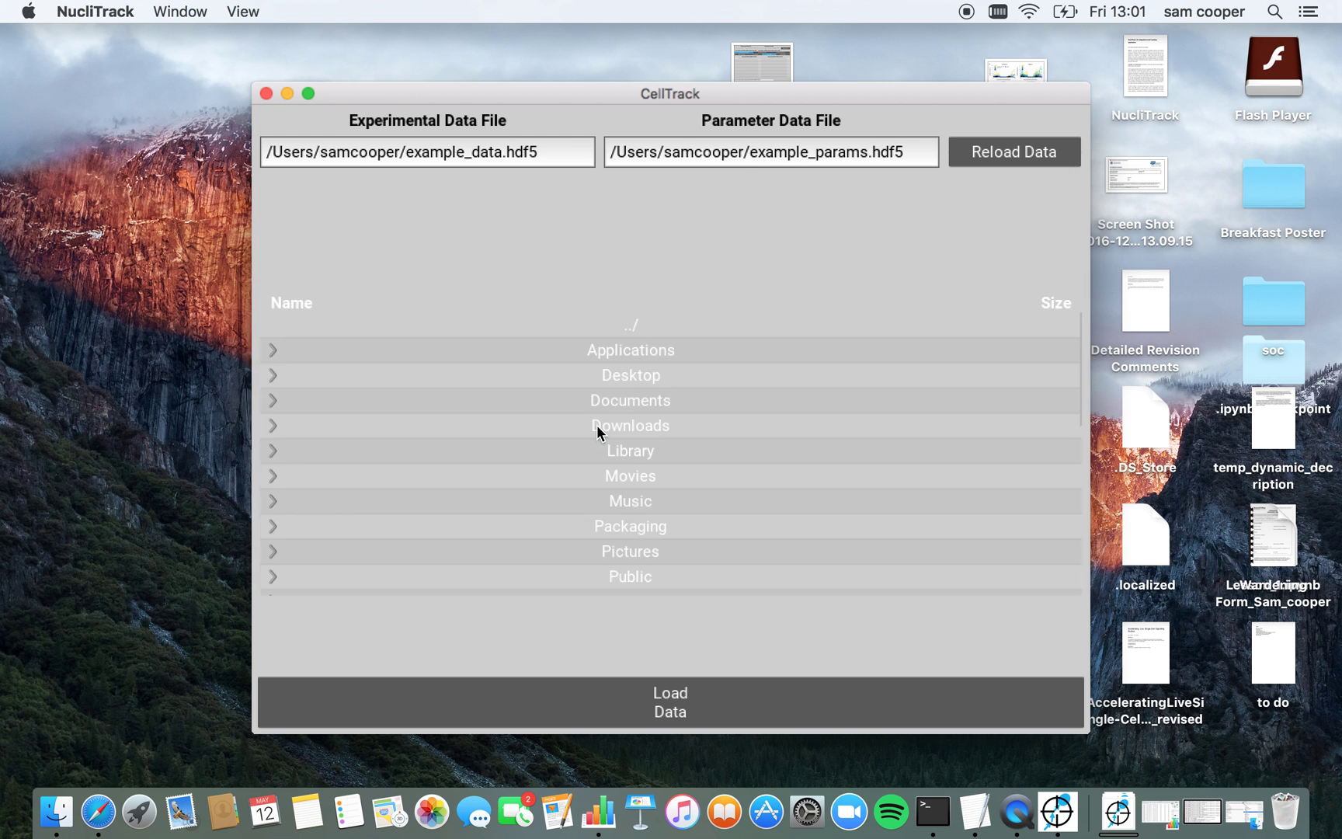
pyautogui.click(560, 403)
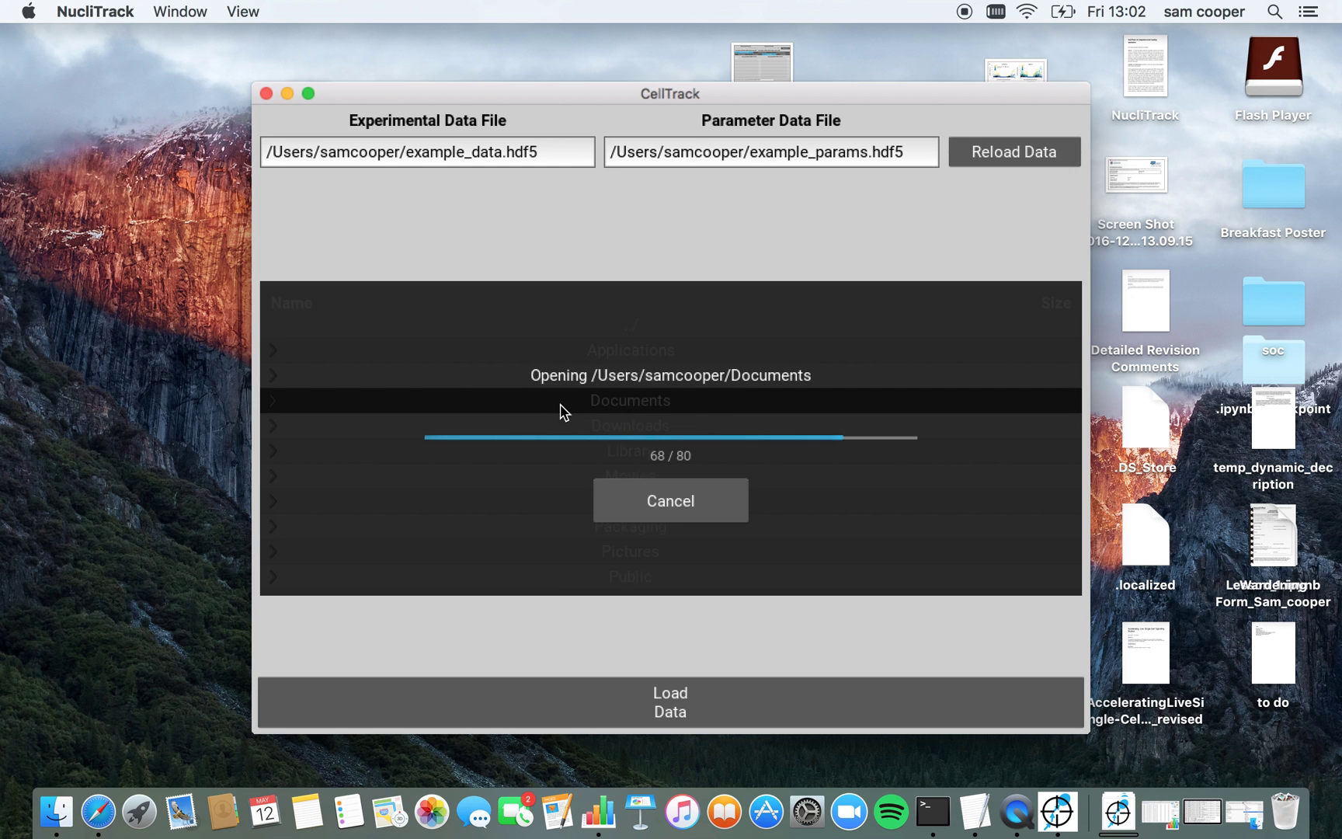
pyautogui.scroll(-3, 560, 404)
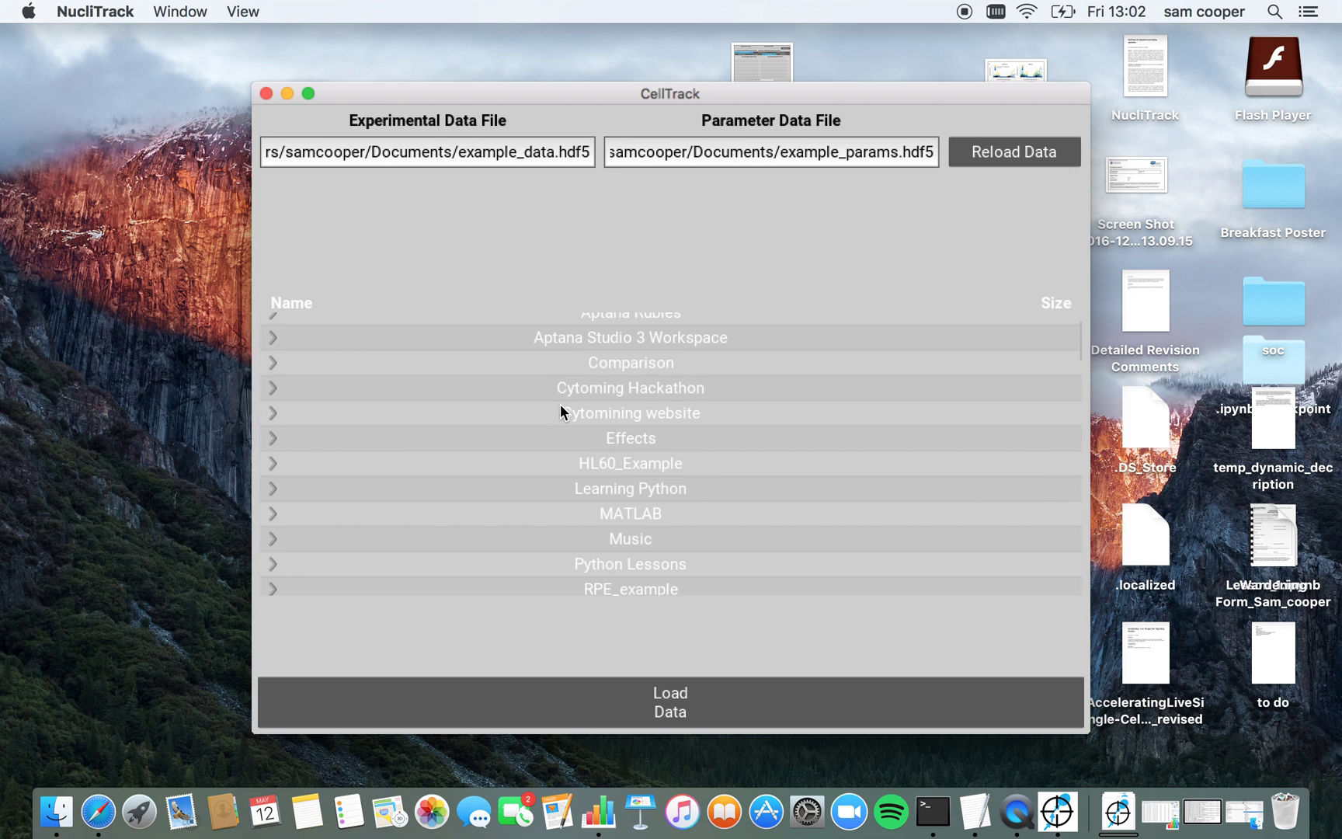
pyautogui.click(611, 462)
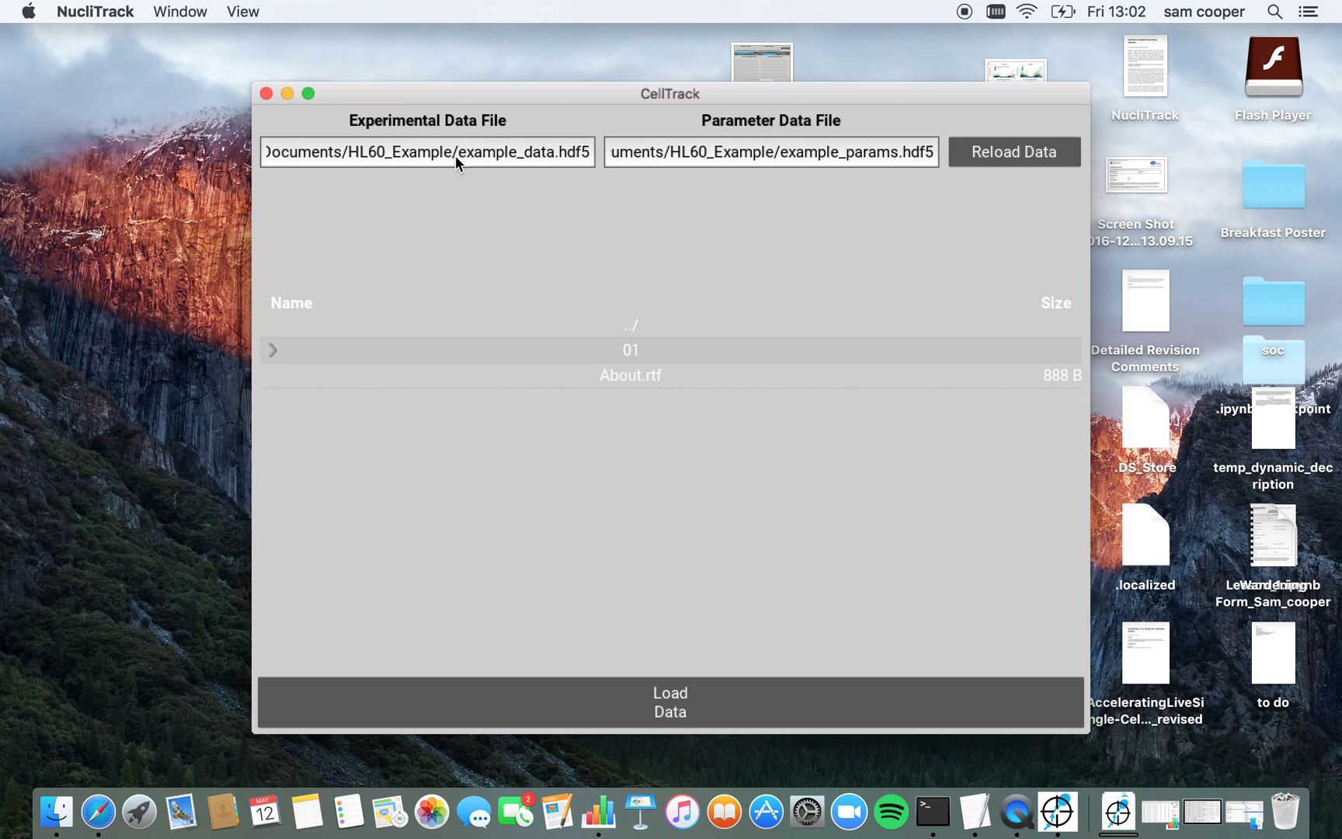
# Load example_data.hdf5 and example_params.hdf5 as the experimental and parameter data files
pyautogui.click(557, 150)
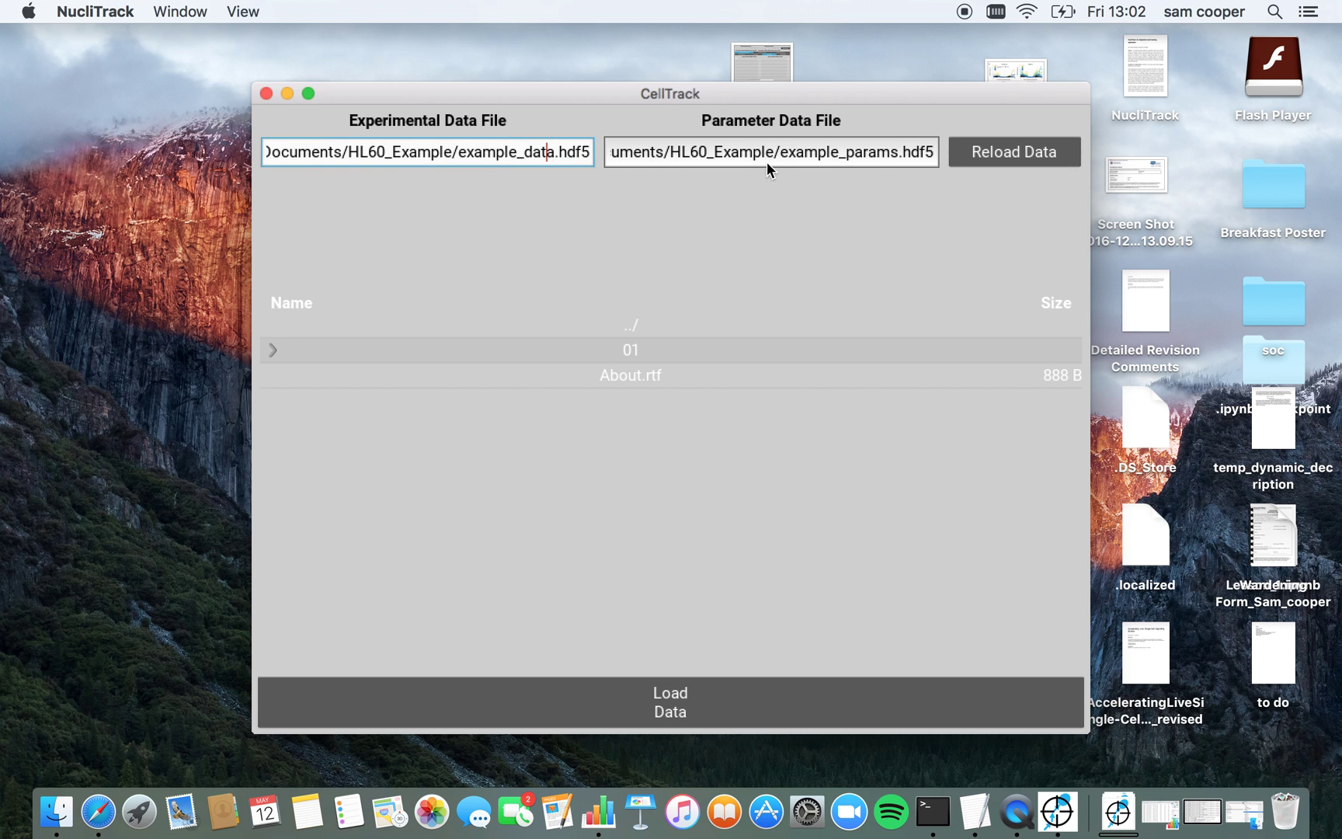
pyautogui.press('Return')
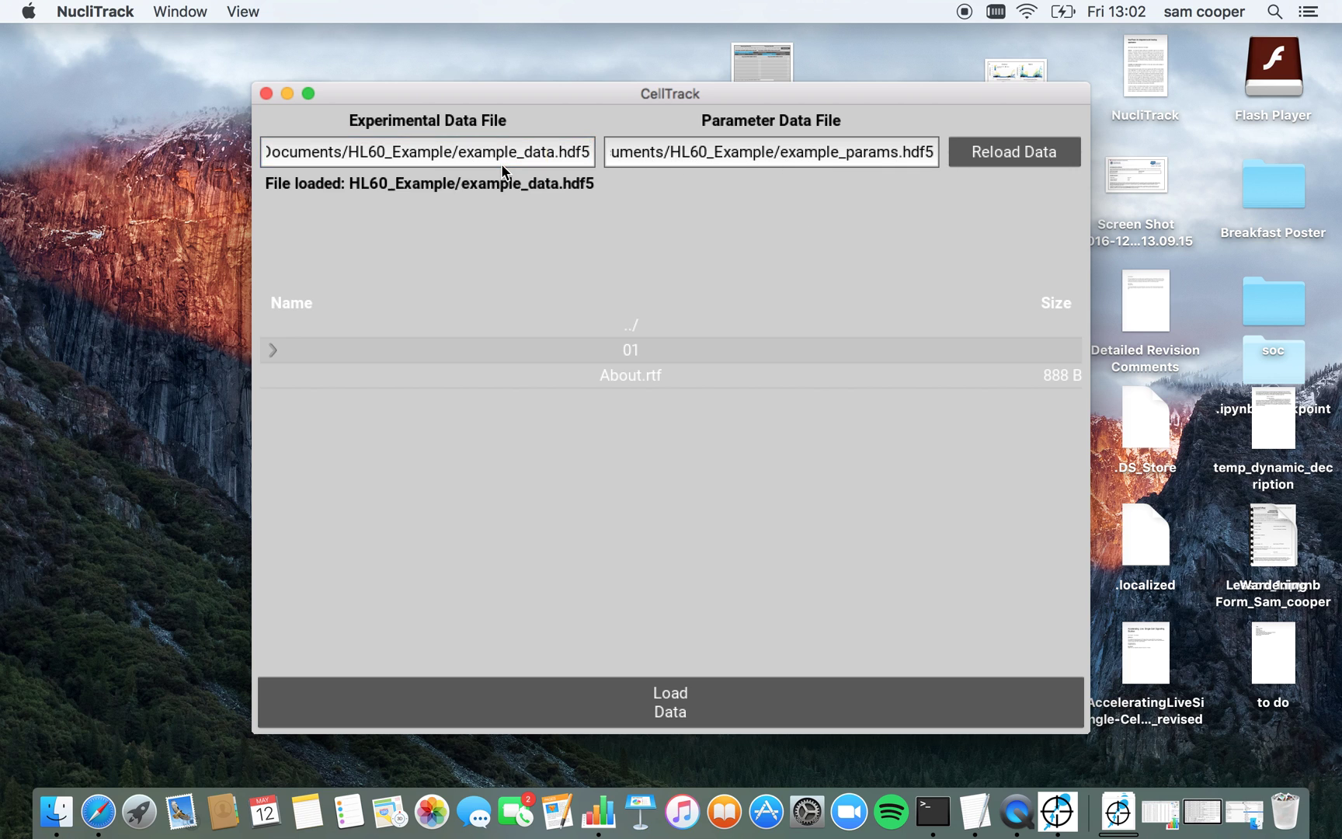
pyautogui.click(776, 153)
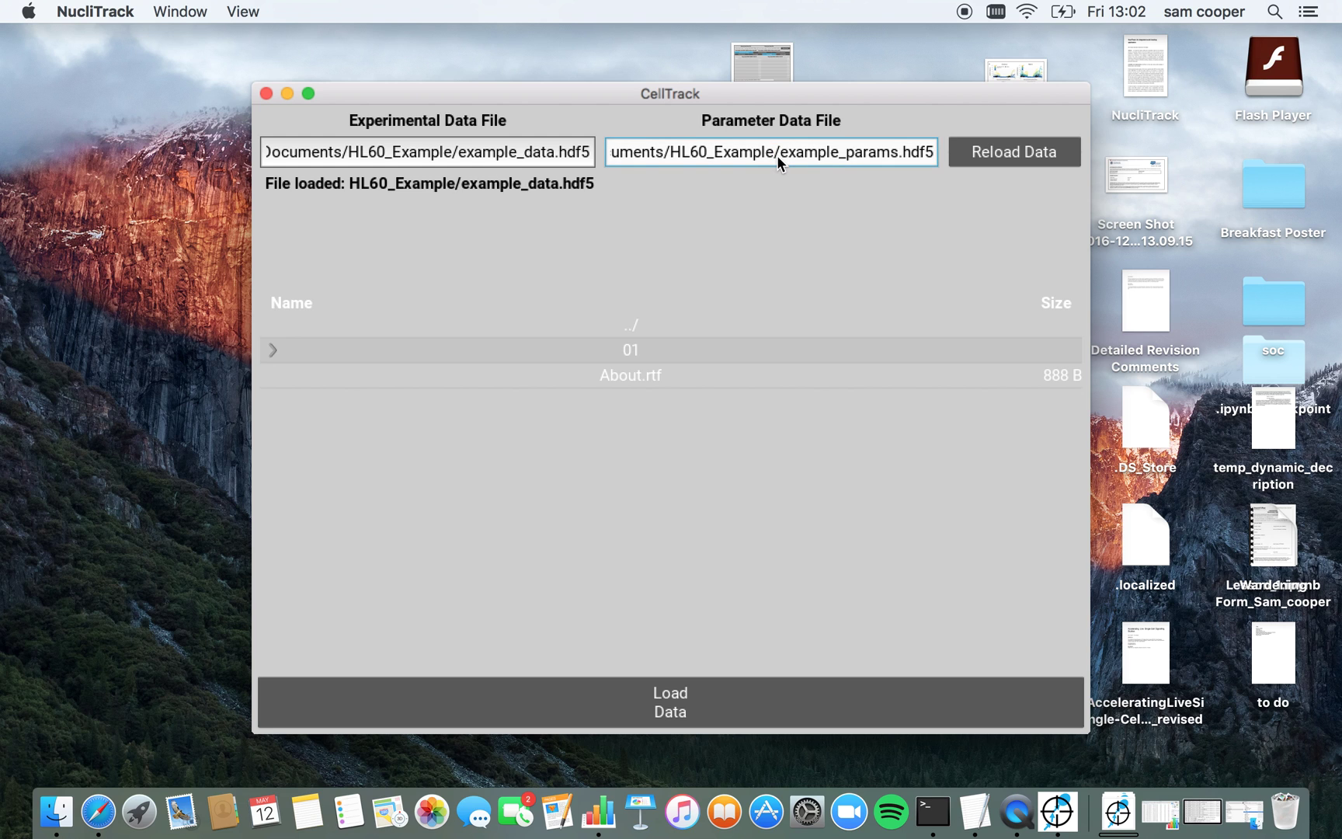
pyautogui.press('Return')
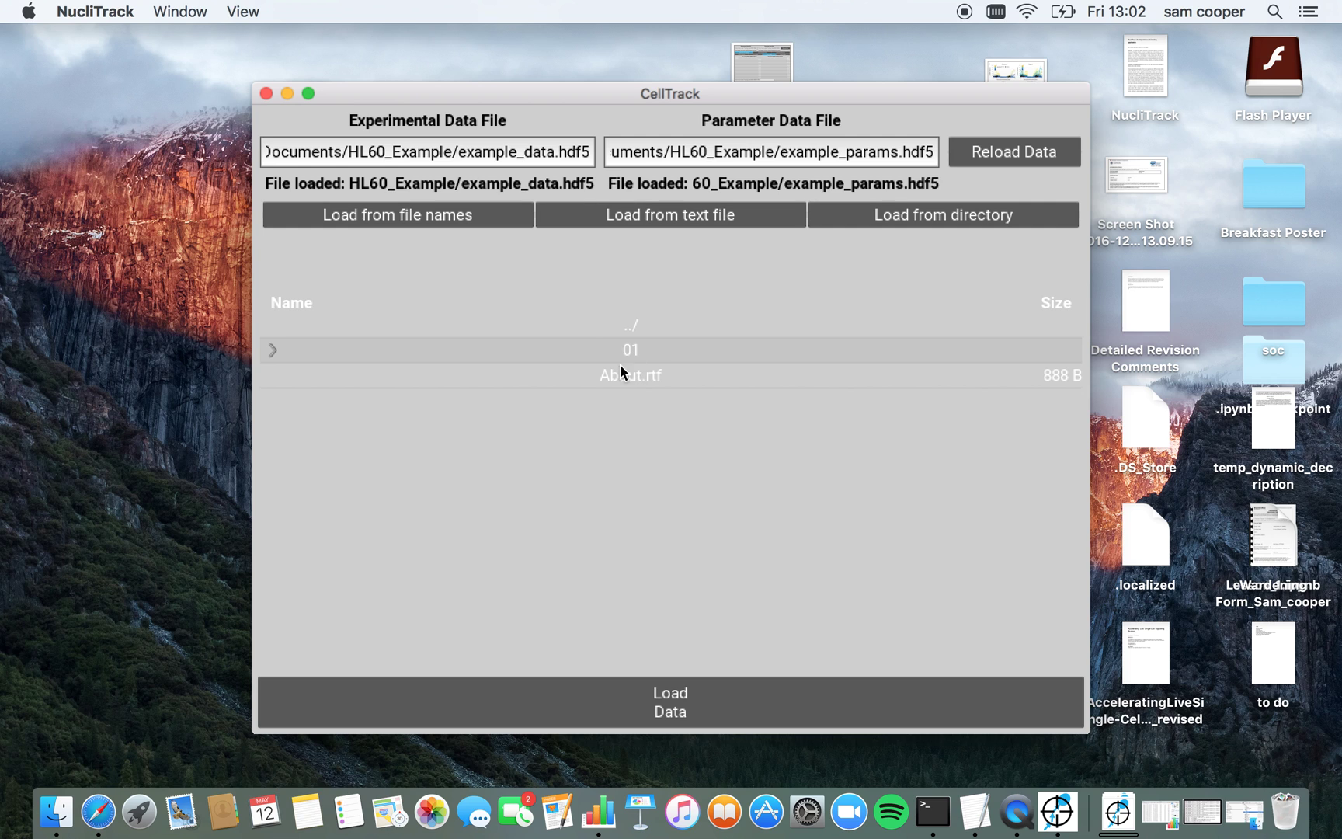
pyautogui.click(599, 326)
# Choose loading the movie by file names and open HL60_Example's image folder 01
pyautogui.click(598, 322)
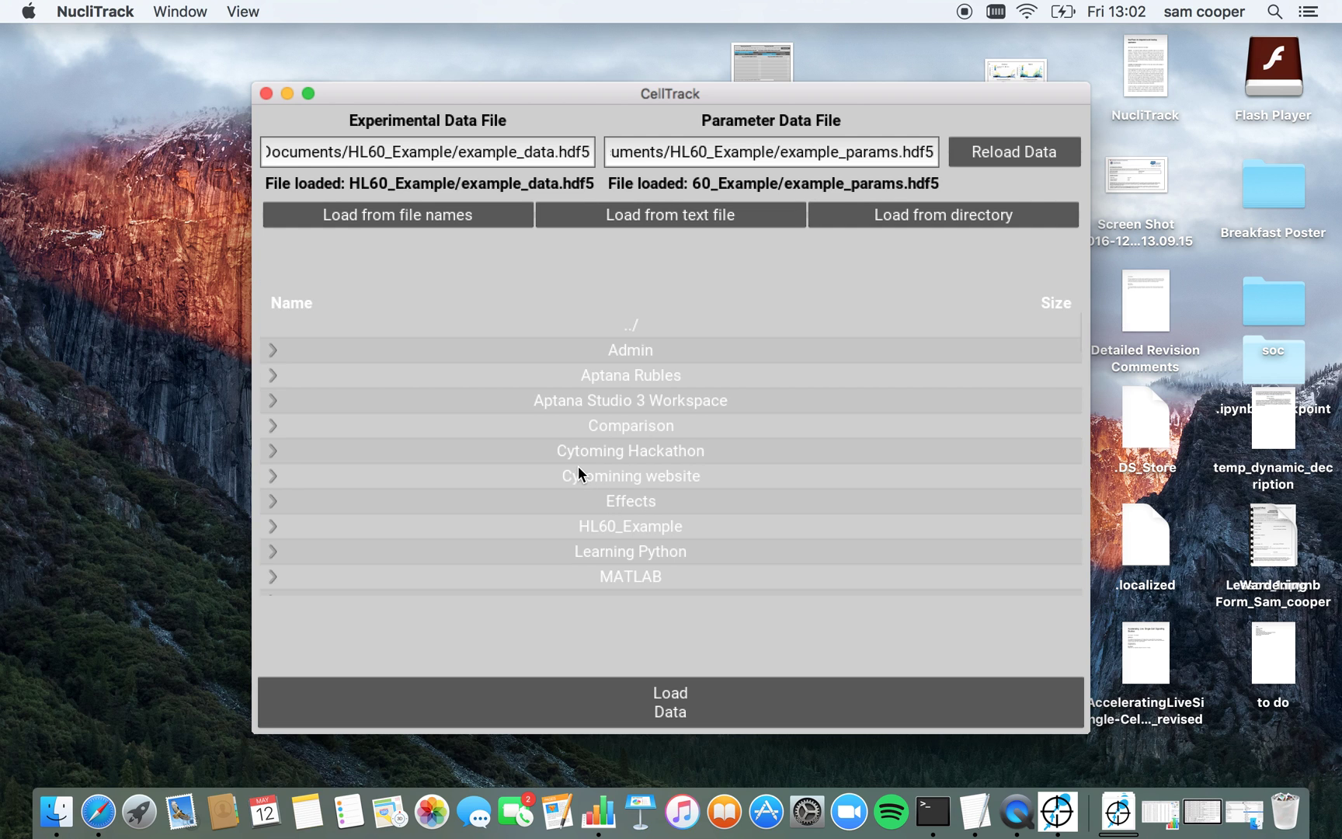
pyautogui.scroll(-2, 578, 465)
pyautogui.doubleClick(589, 466)
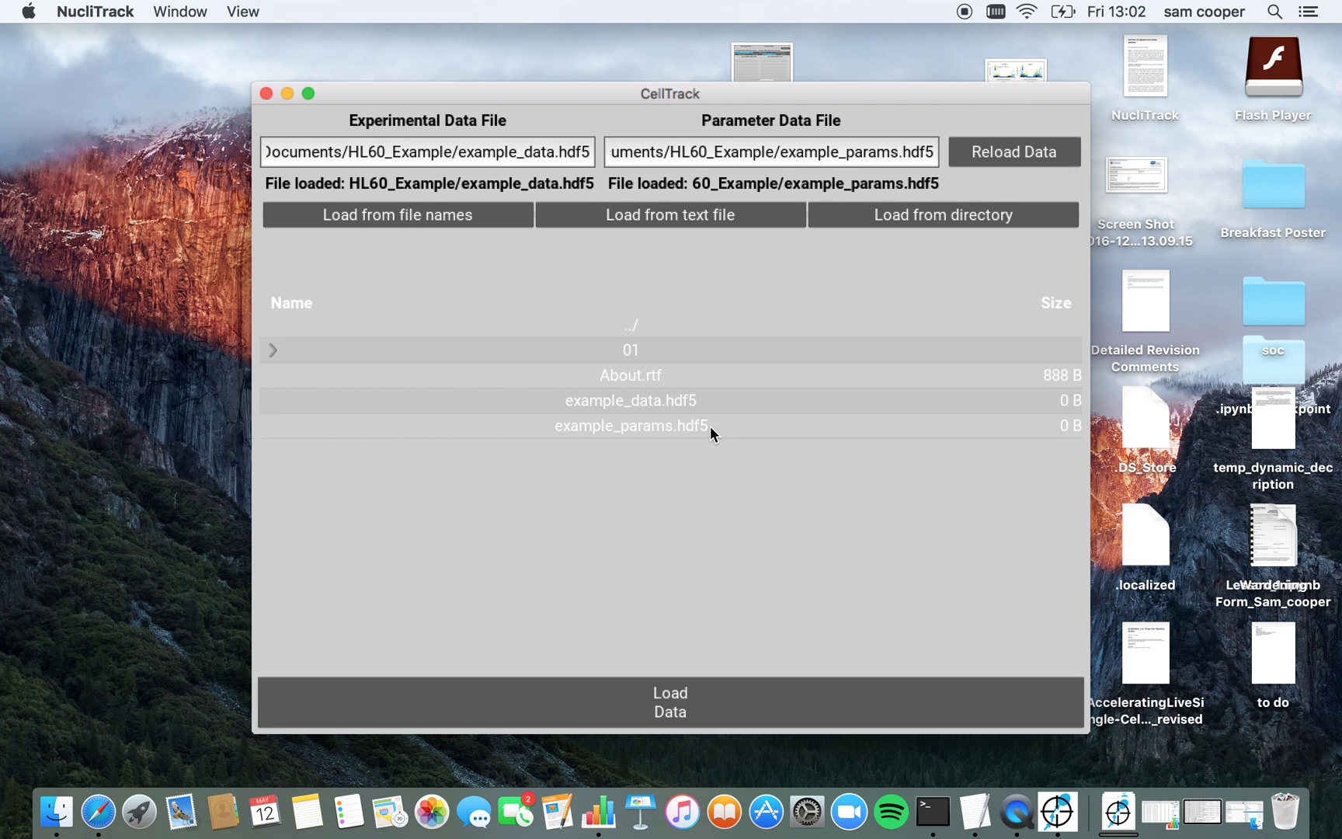
pyautogui.click(356, 215)
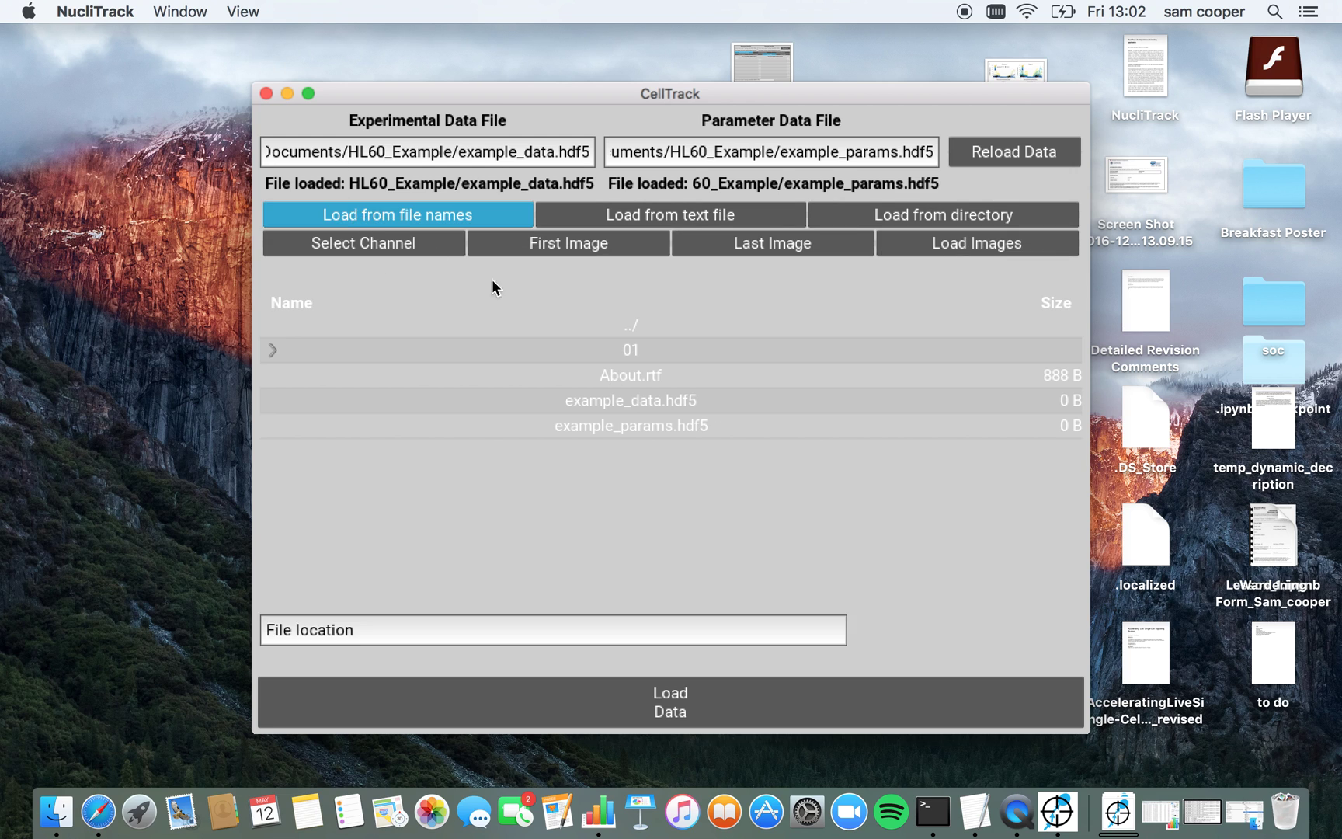
pyautogui.doubleClick(581, 345)
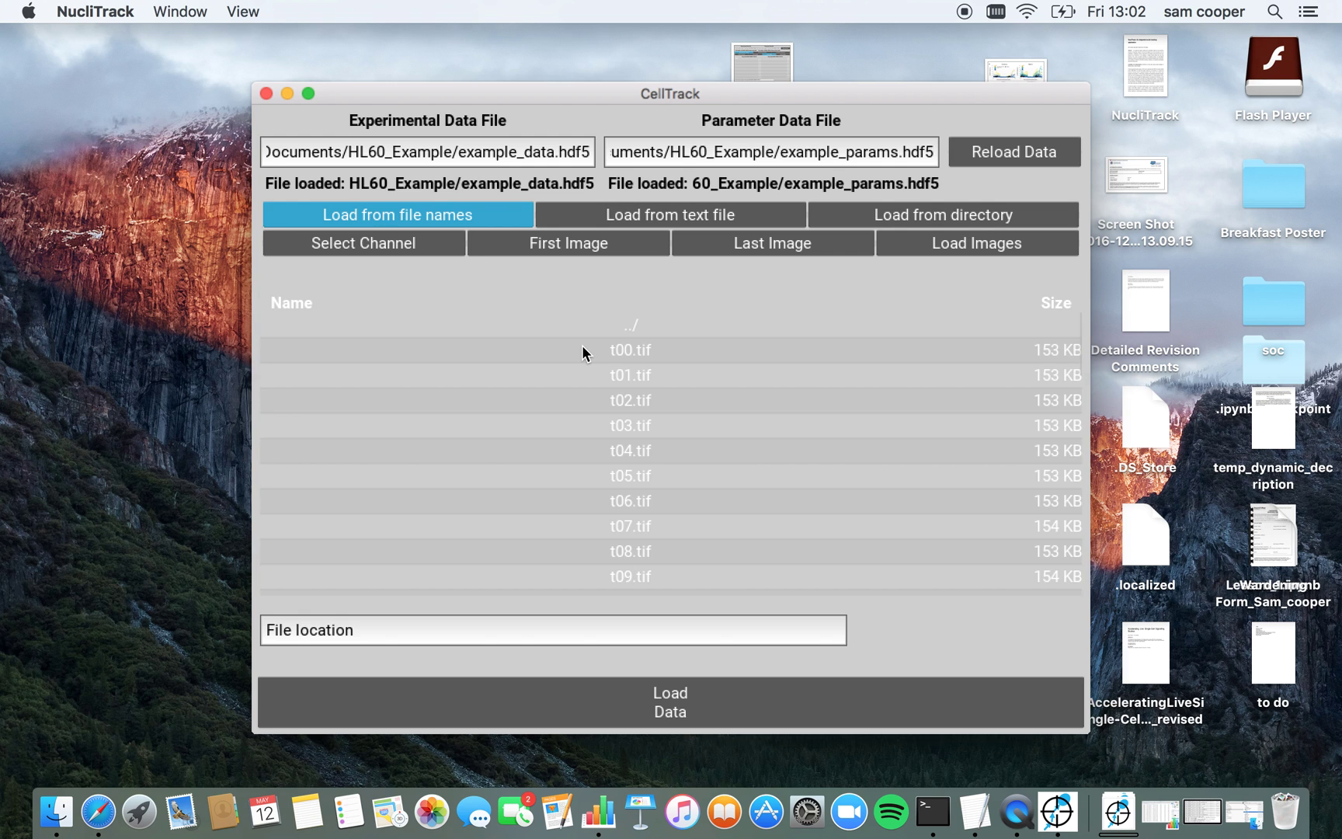
# Load the movie with t00.tif as the first image and t49.tif as the last
pyautogui.click(557, 249)
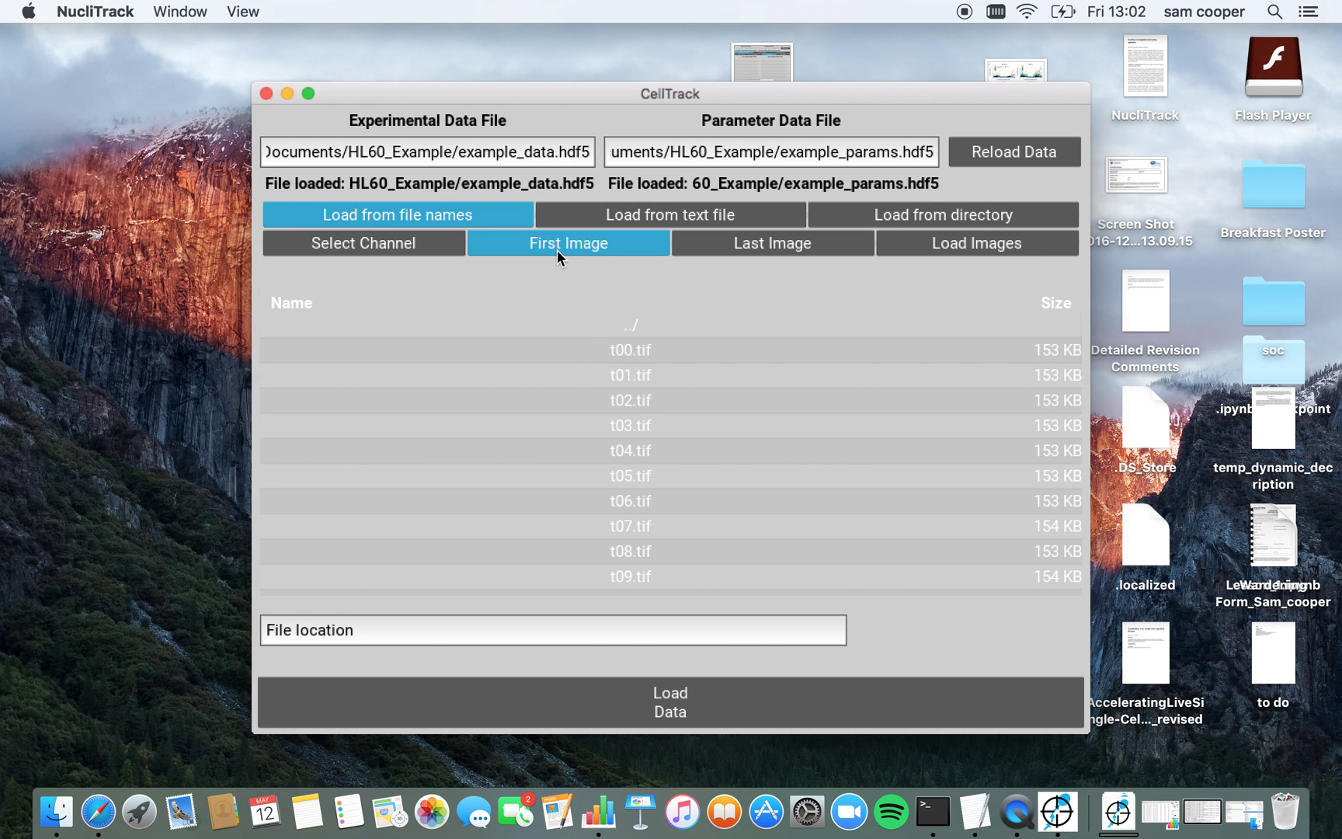
pyautogui.click(582, 350)
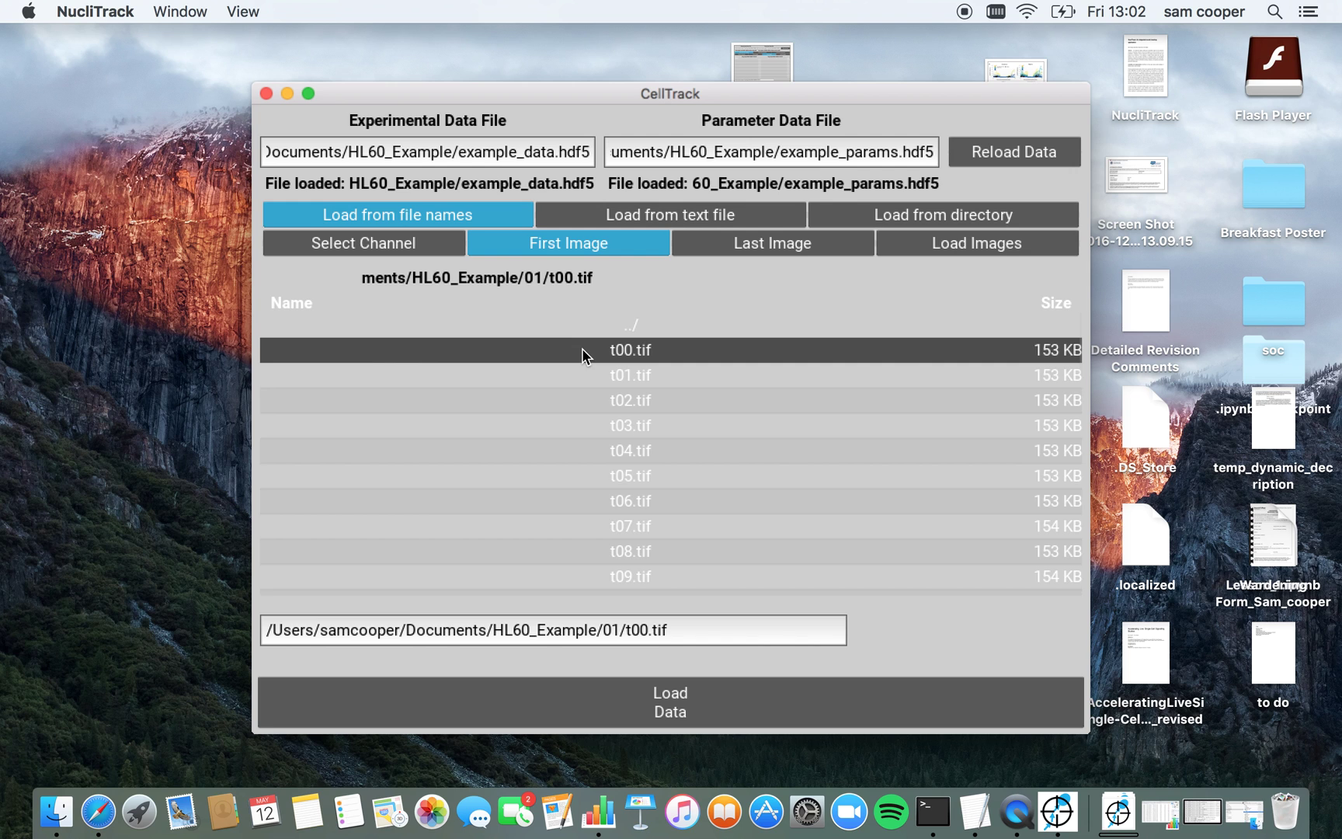
pyautogui.scroll(-3, 582, 348)
pyautogui.scroll(-10, 582, 350)
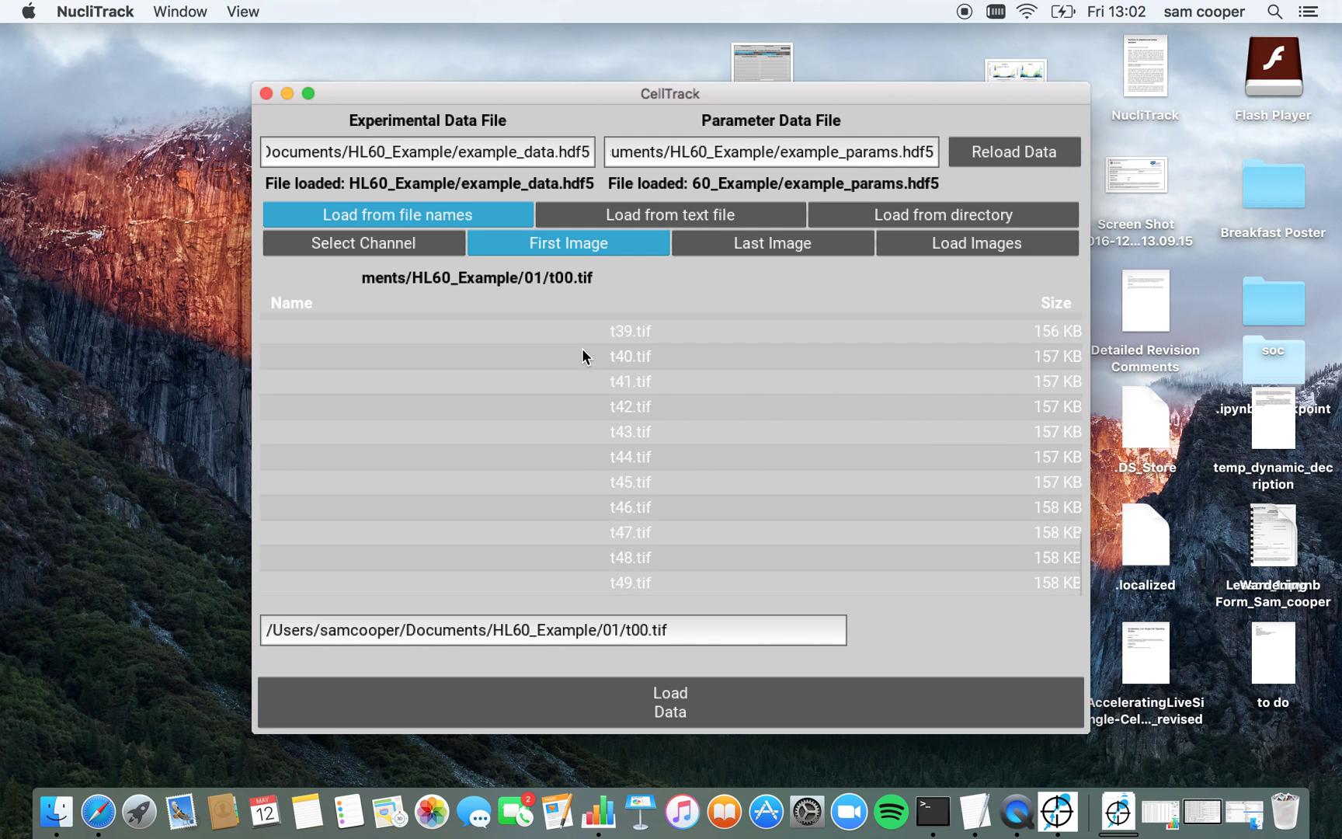
pyautogui.click(738, 247)
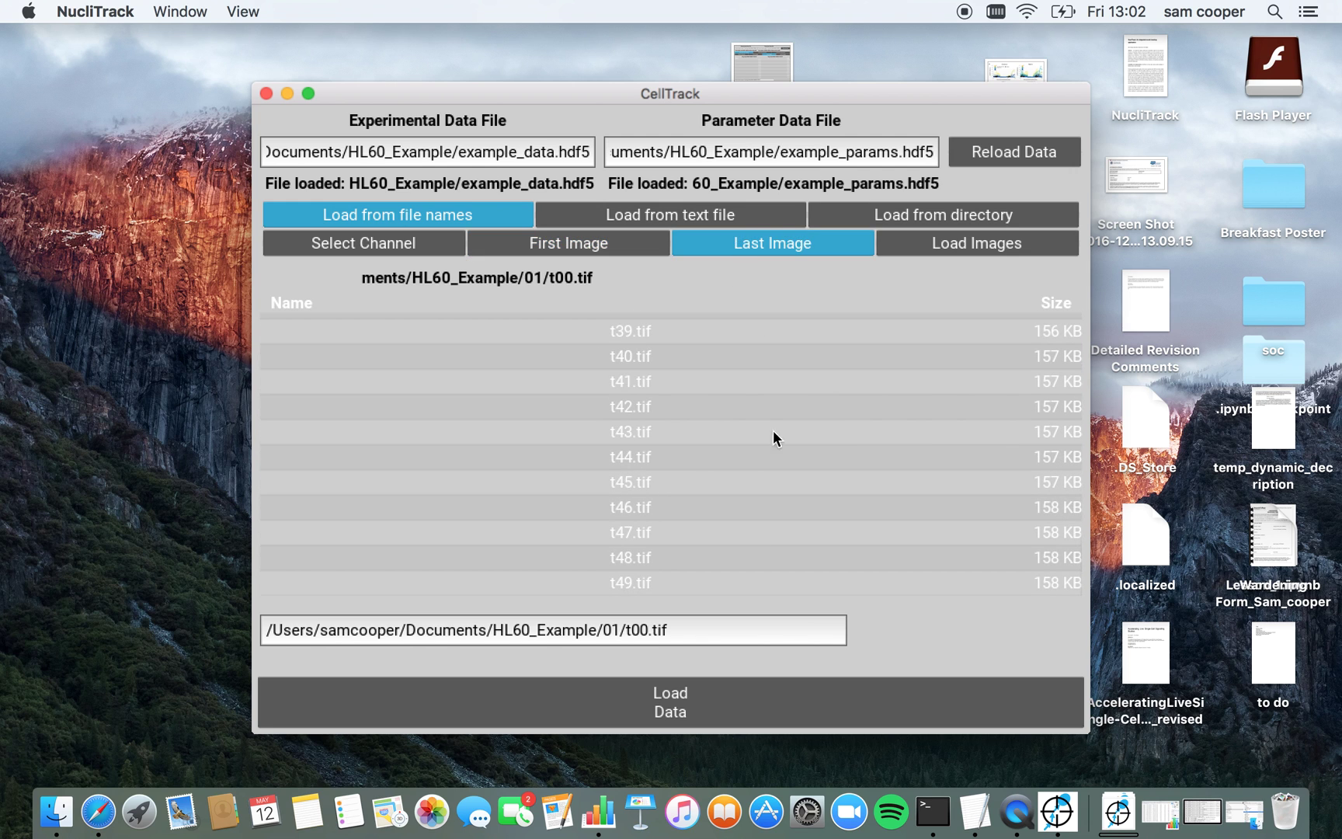
pyautogui.click(651, 590)
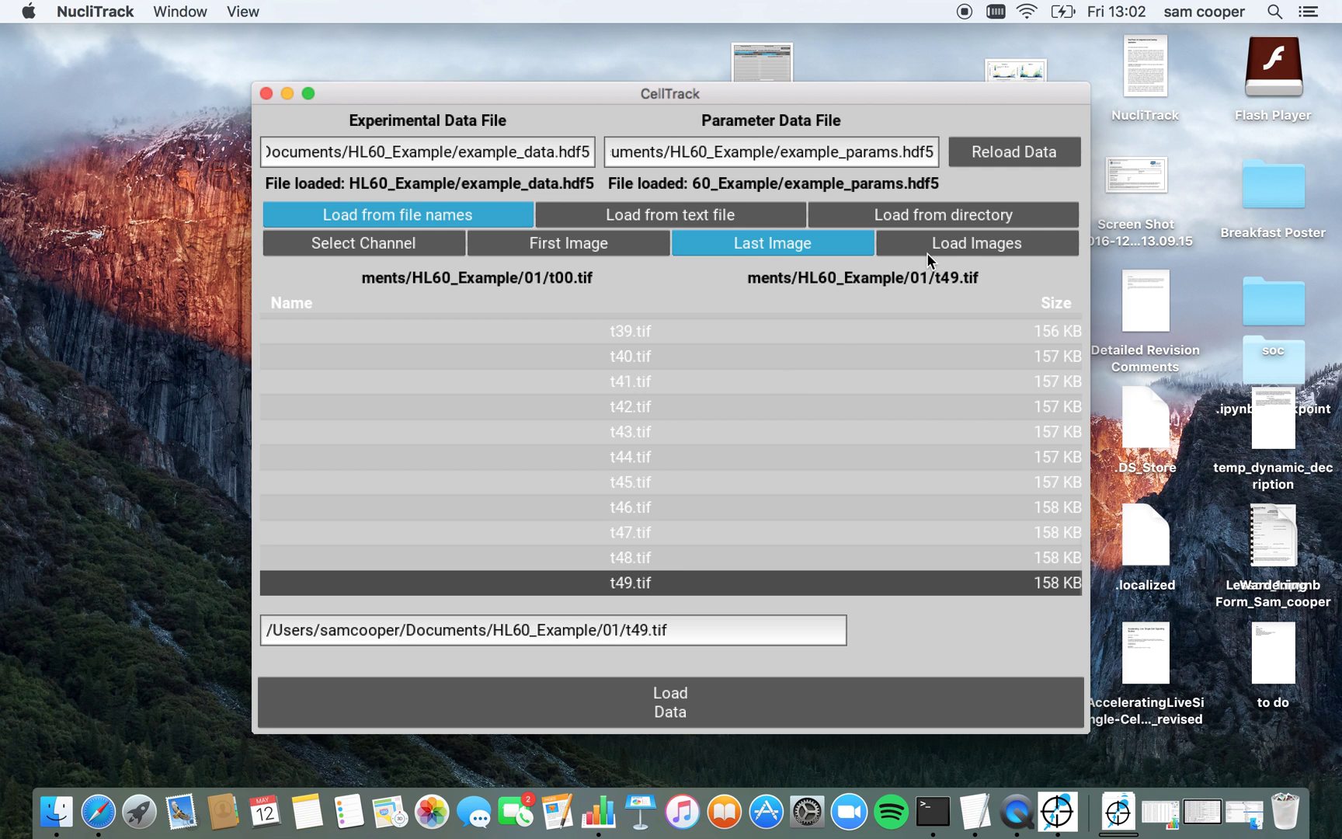
pyautogui.scroll(5, 596, 412)
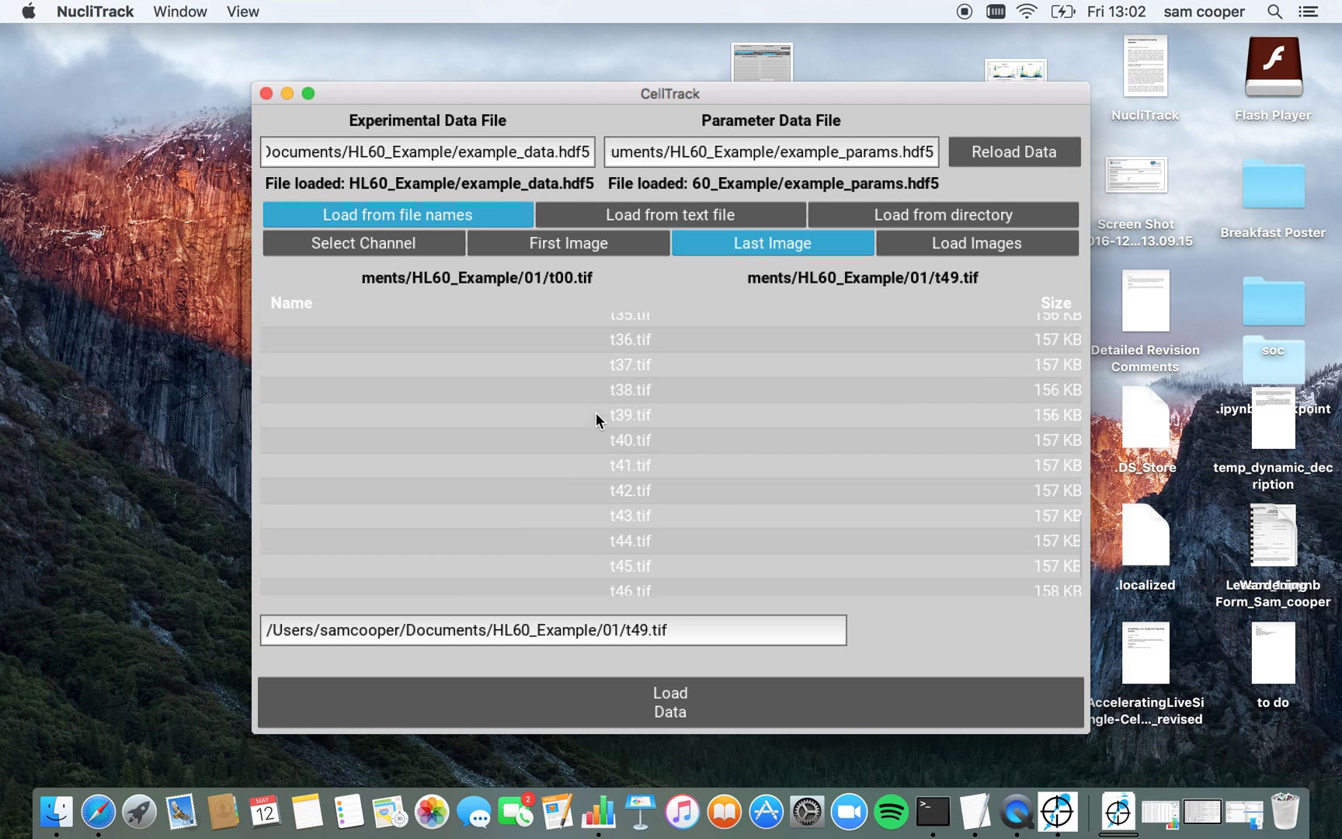
pyautogui.scroll(8, 596, 413)
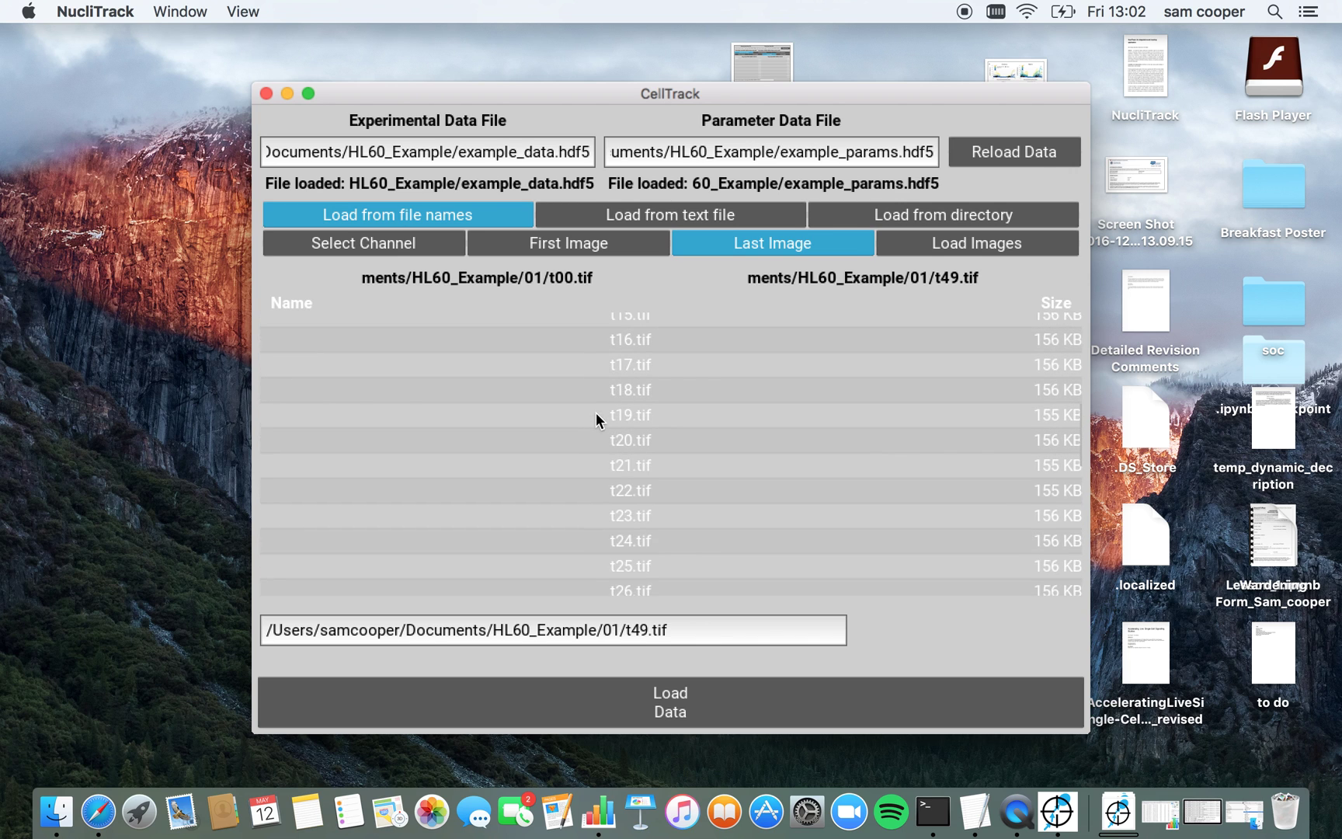
pyautogui.click(932, 245)
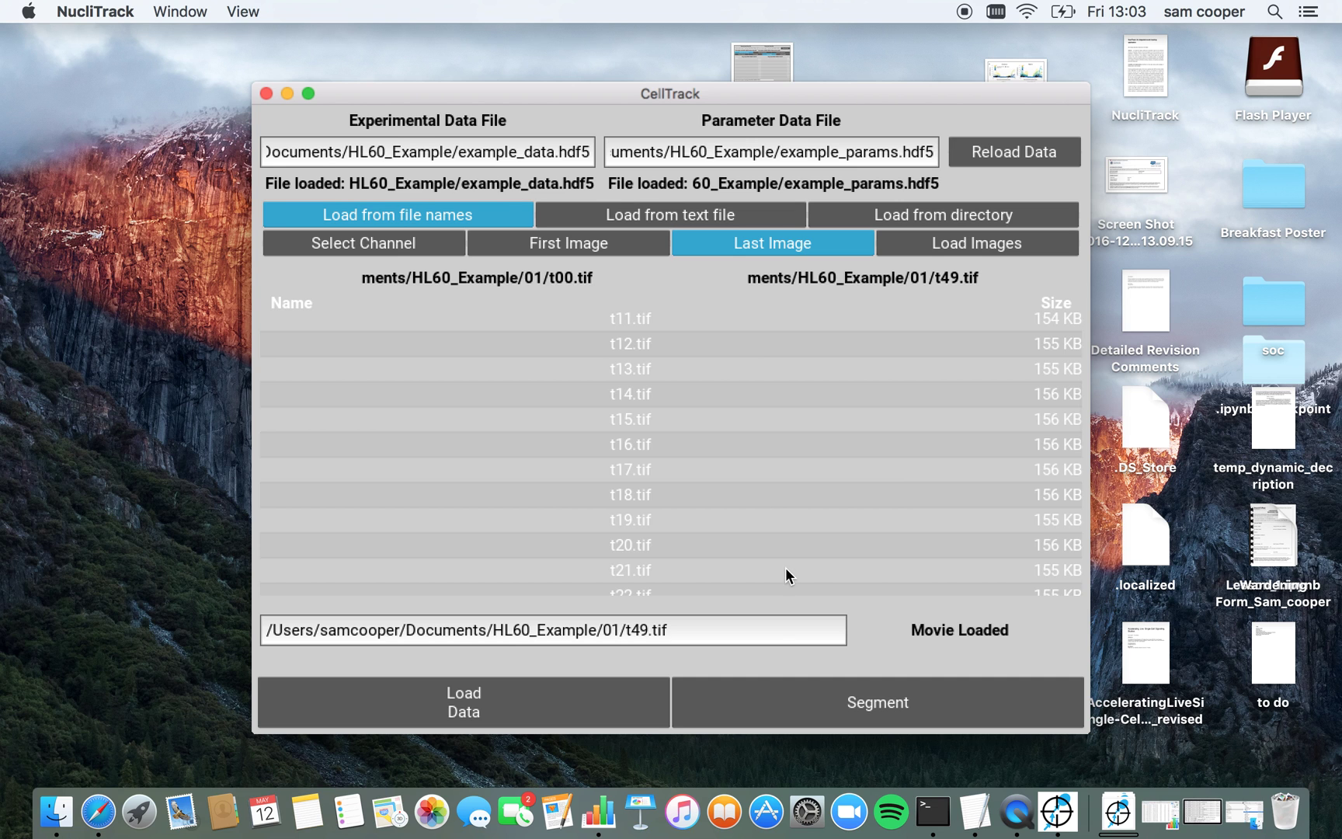
pyautogui.scroll(3, 785, 576)
# Preview frame 24 in segmentation settings, set Clipping Limit to 0.07 and raise Background blur
pyautogui.click(809, 694)
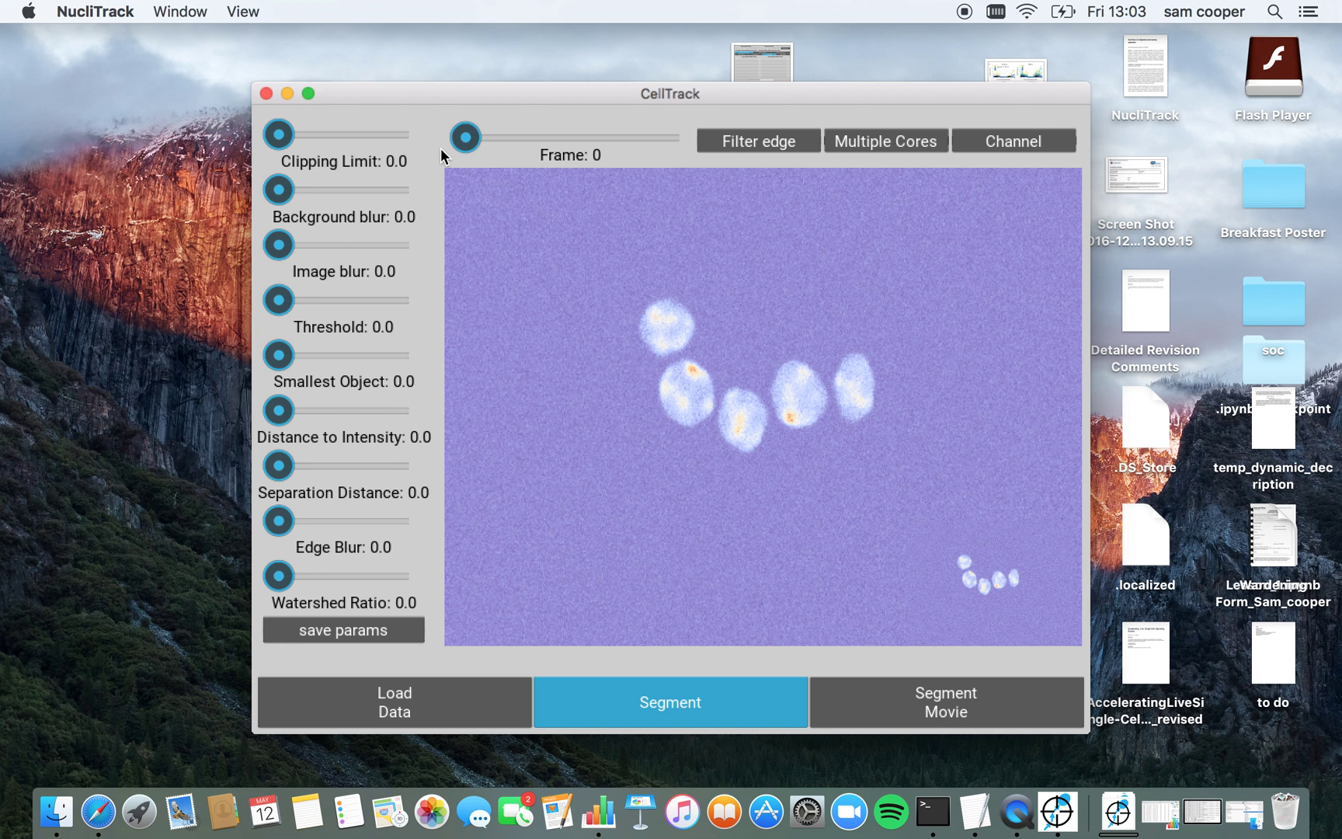
pyautogui.moveTo(470, 139); pyautogui.dragTo(568, 144)
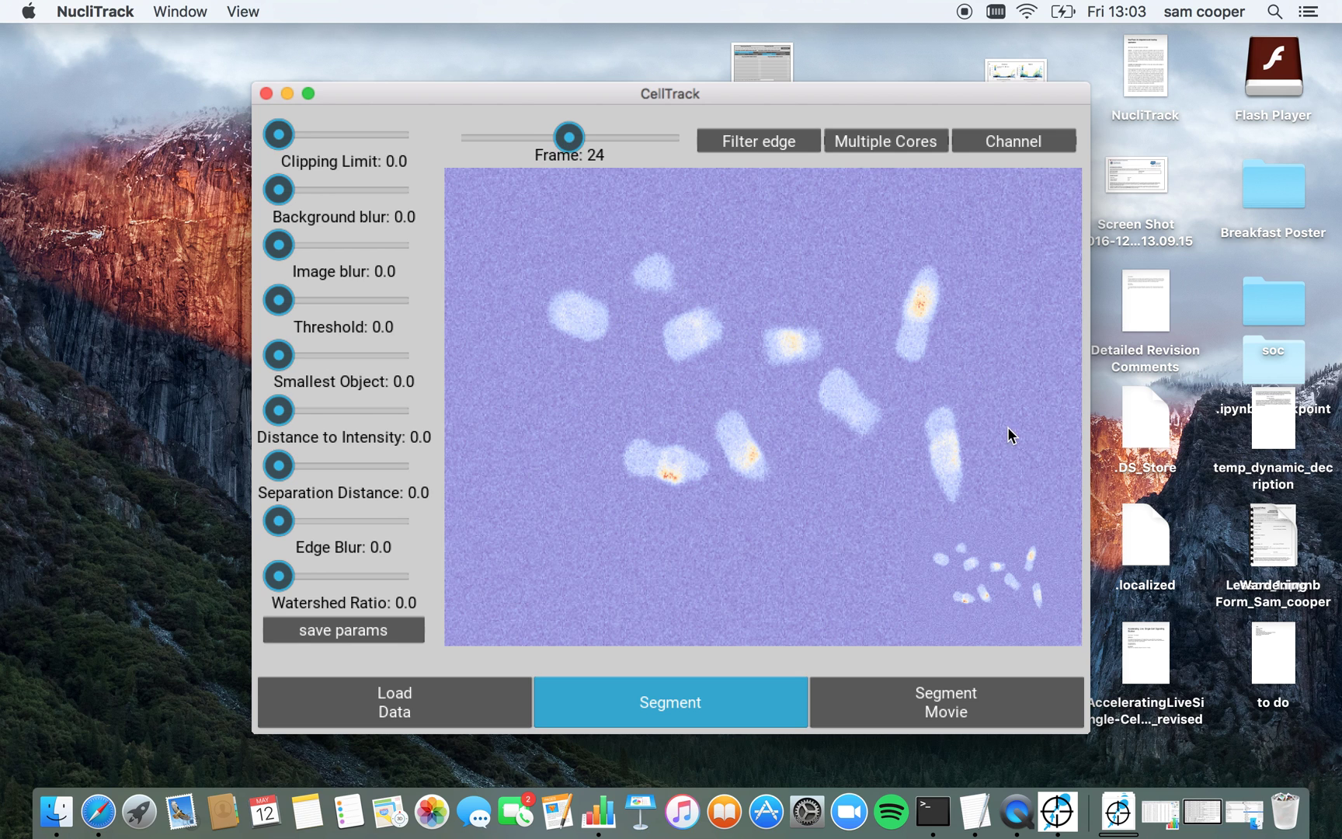
pyautogui.moveTo(278, 134)
pyautogui.mouseDown()
pyautogui.moveTo(364, 145)
pyautogui.moveTo(259, 153)
pyautogui.moveTo(287, 139)
pyautogui.mouseUp()
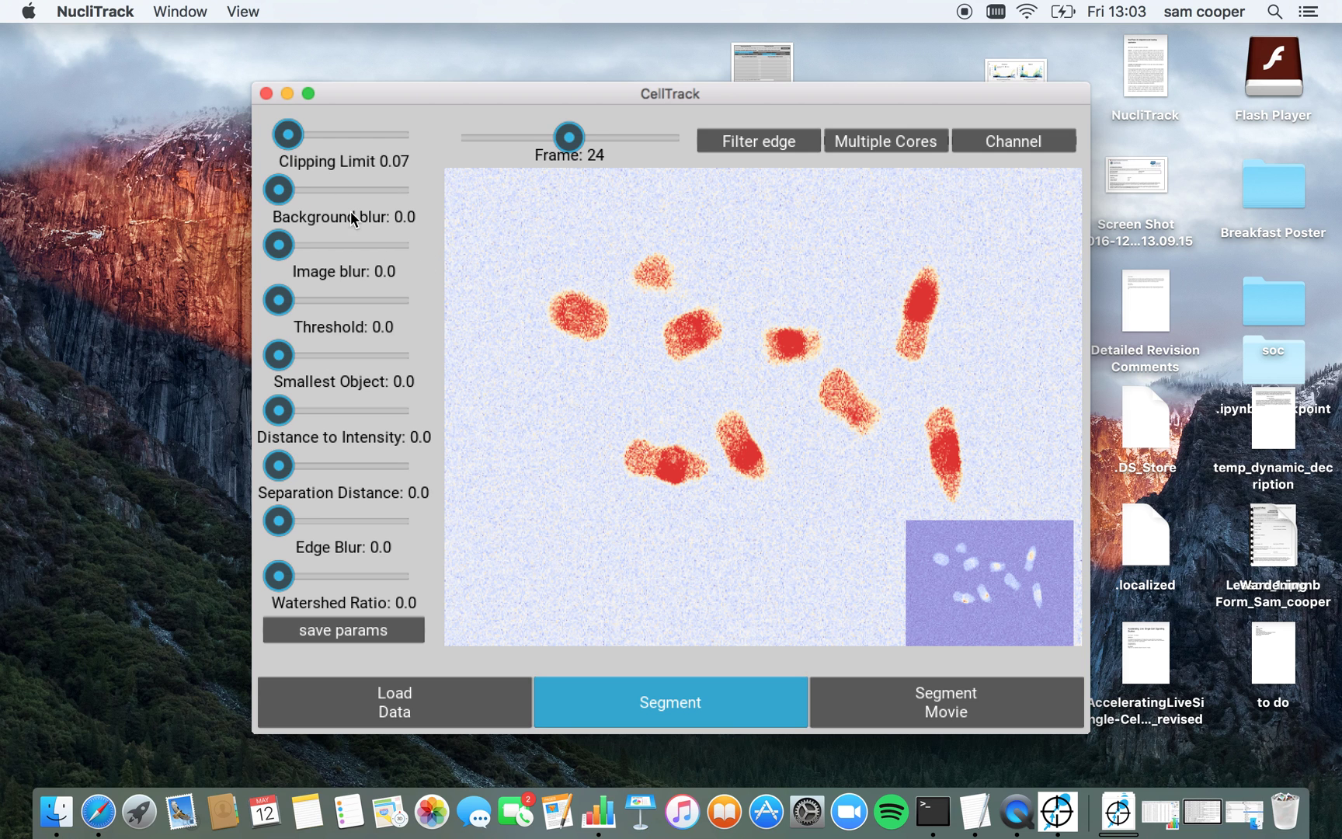
pyautogui.moveTo(282, 191); pyautogui.dragTo(415, 186)
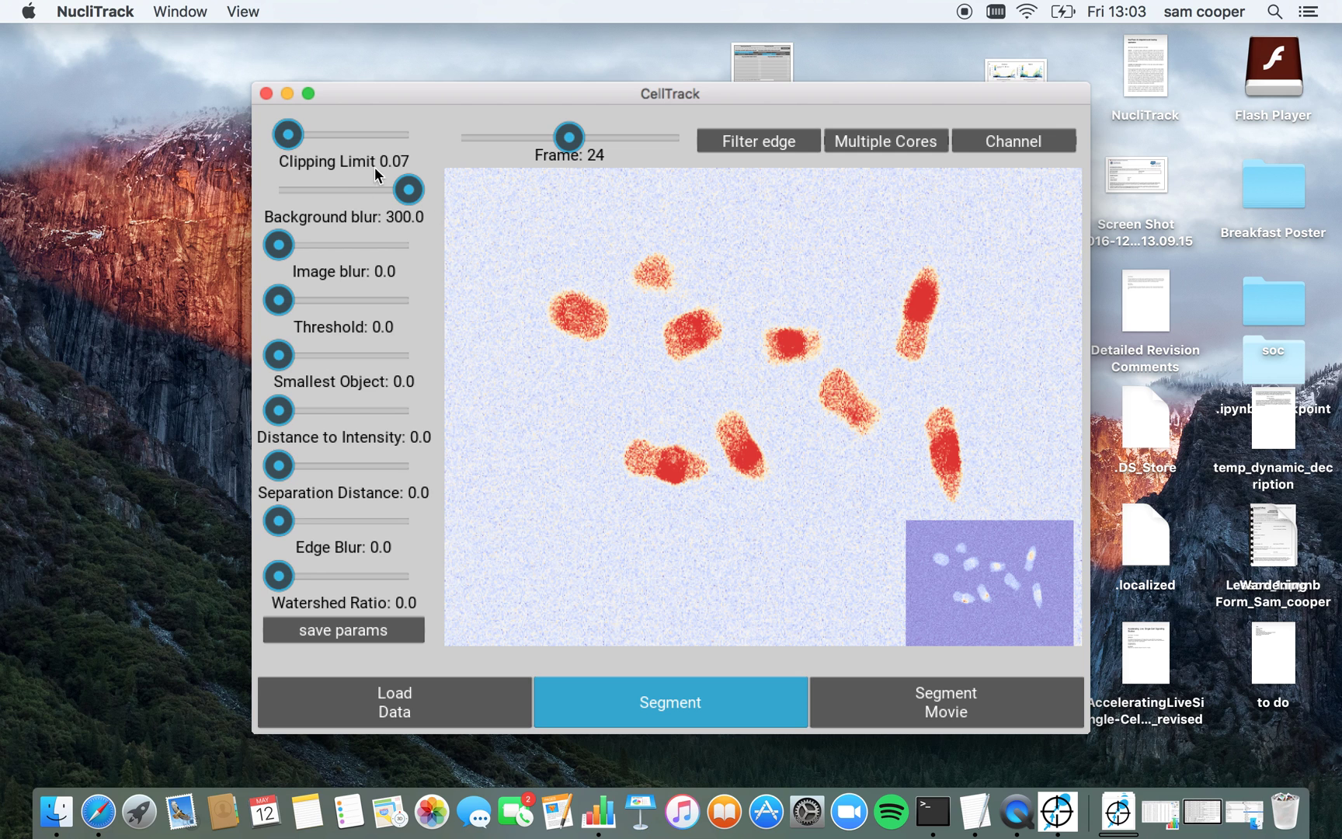
# Set Image blur 10, Threshold 0.45, Smallest Object 20 and Distance to Intensity 0.5
pyautogui.moveTo(281, 244); pyautogui.dragTo(447, 253)
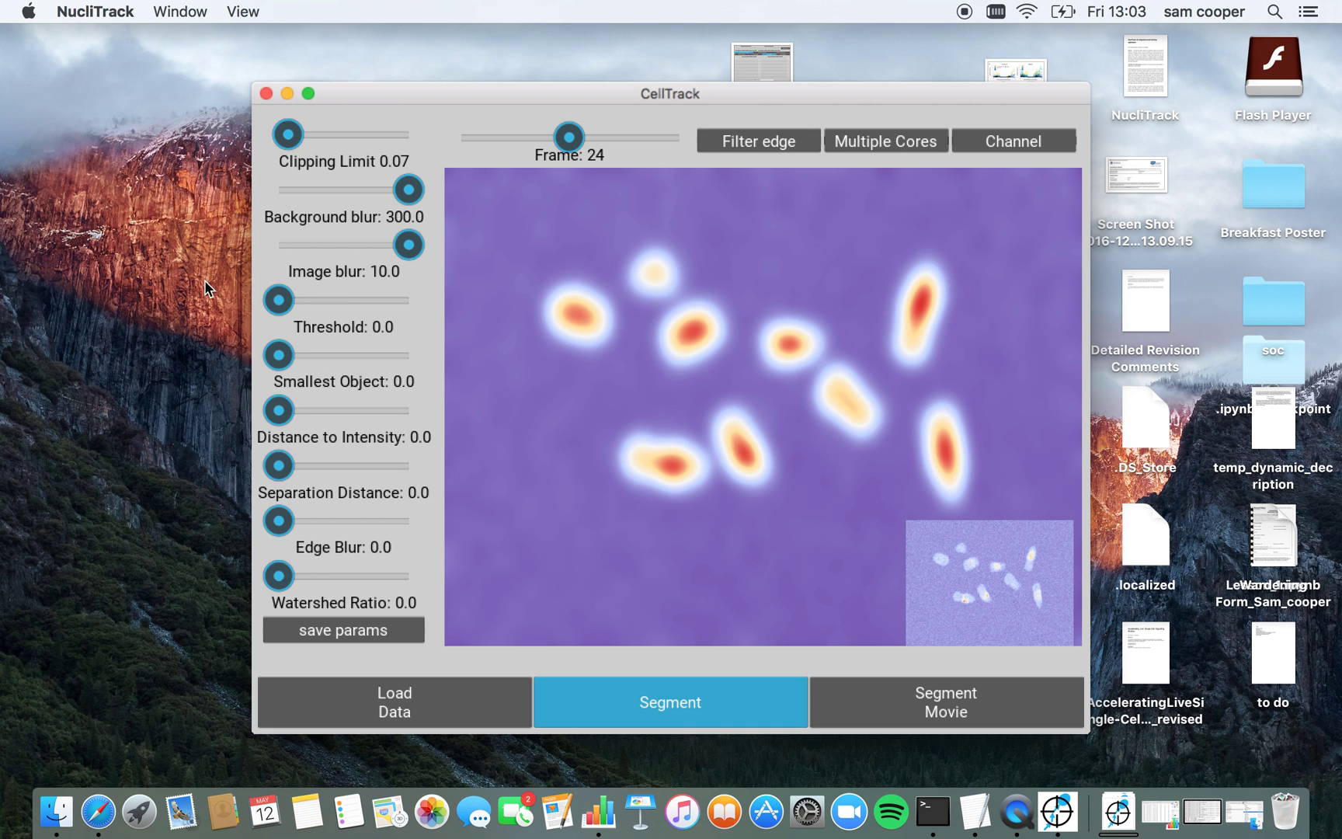
pyautogui.moveTo(279, 301); pyautogui.dragTo(337, 307)
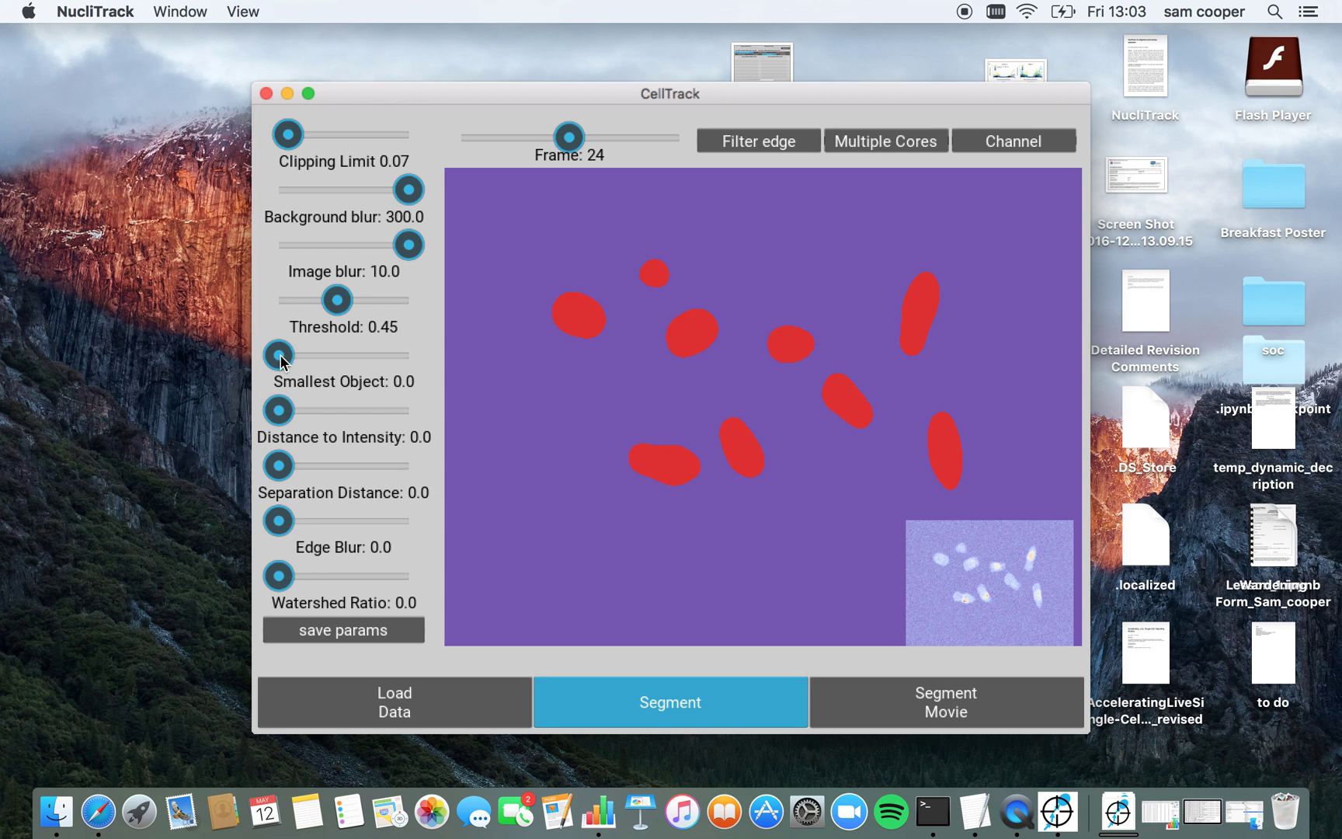
pyautogui.moveTo(279, 356); pyautogui.dragTo(293, 357)
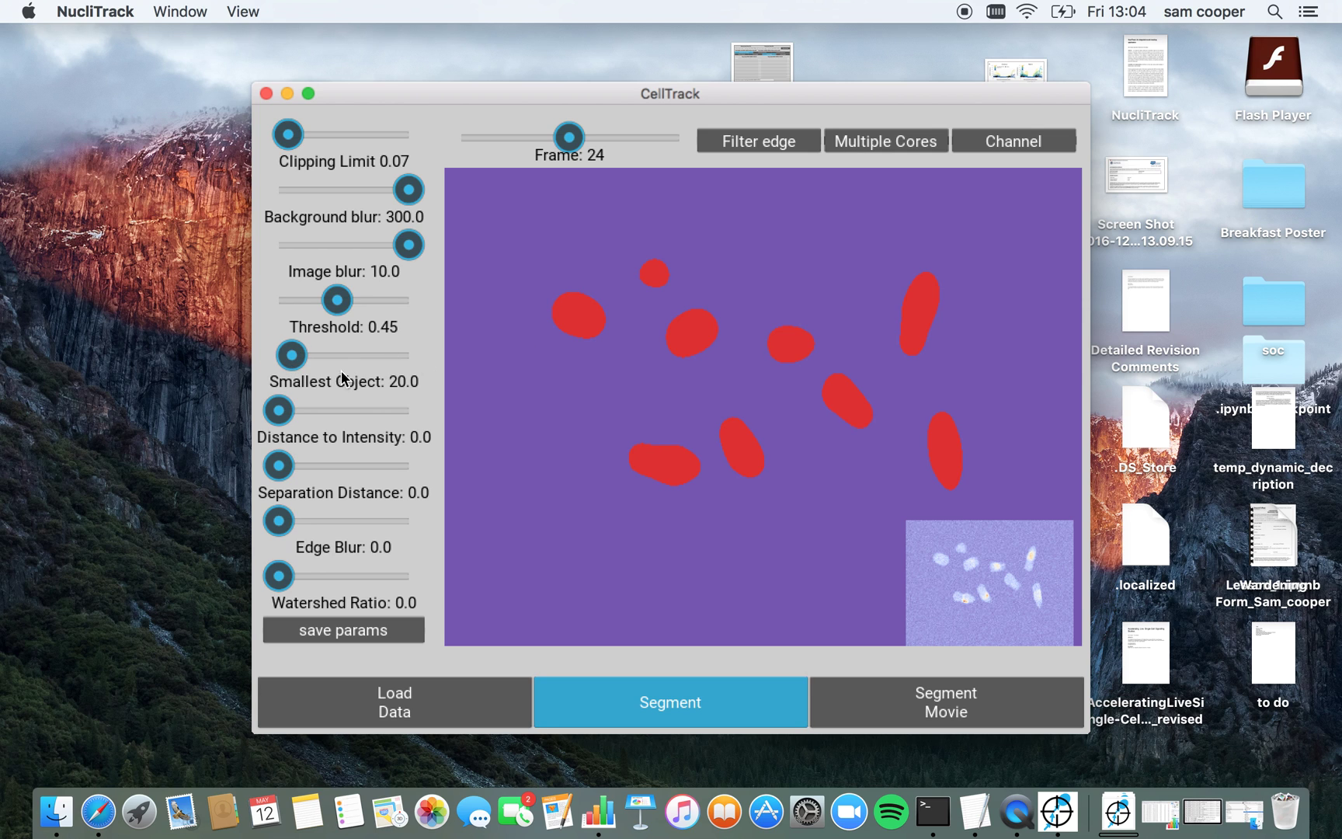
pyautogui.moveTo(274, 415); pyautogui.dragTo(344, 414)
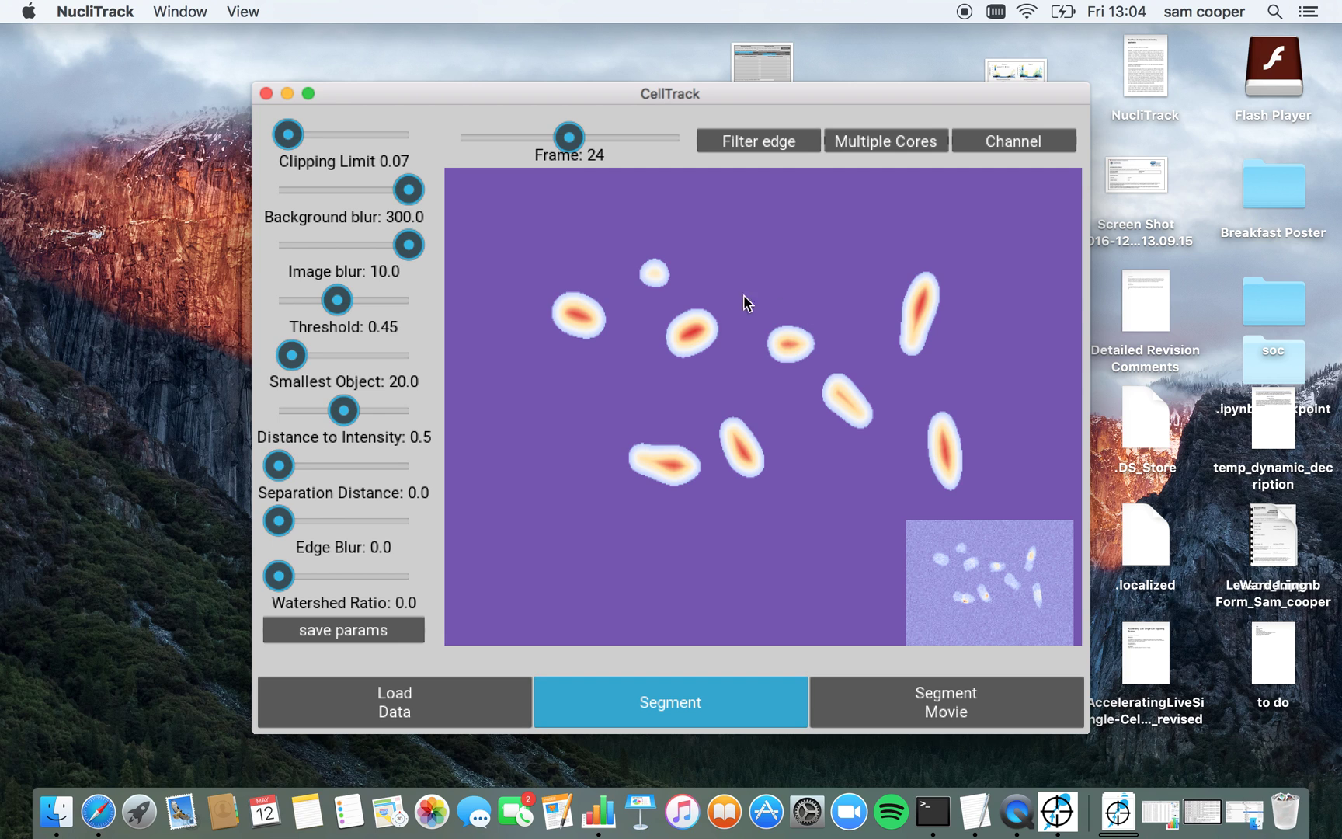
# Try higher and zero Distance to Intensity, settle at 0.3, and set Separation Distance 2.0
pyautogui.moveTo(346, 410); pyautogui.dragTo(497, 410)
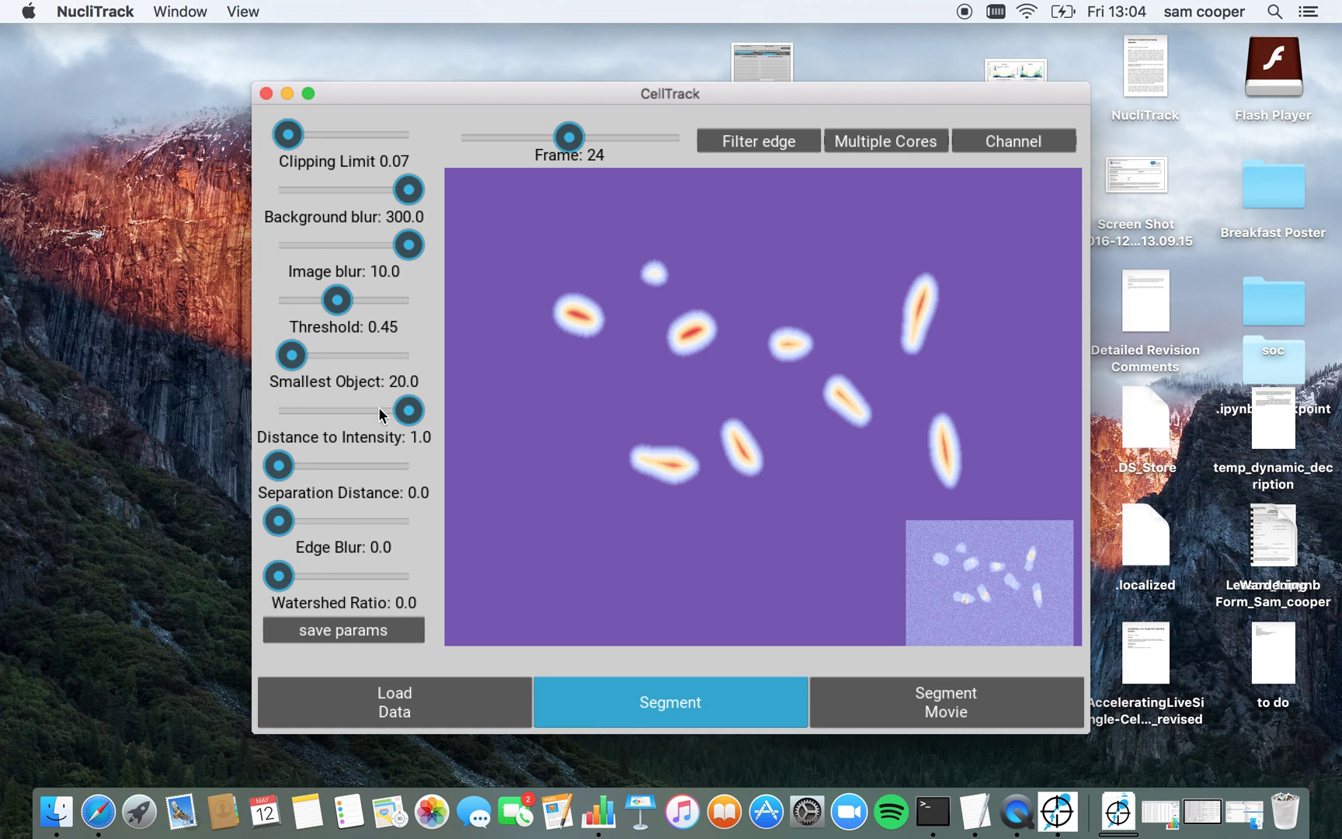
pyautogui.moveTo(409, 410); pyautogui.dragTo(240, 410)
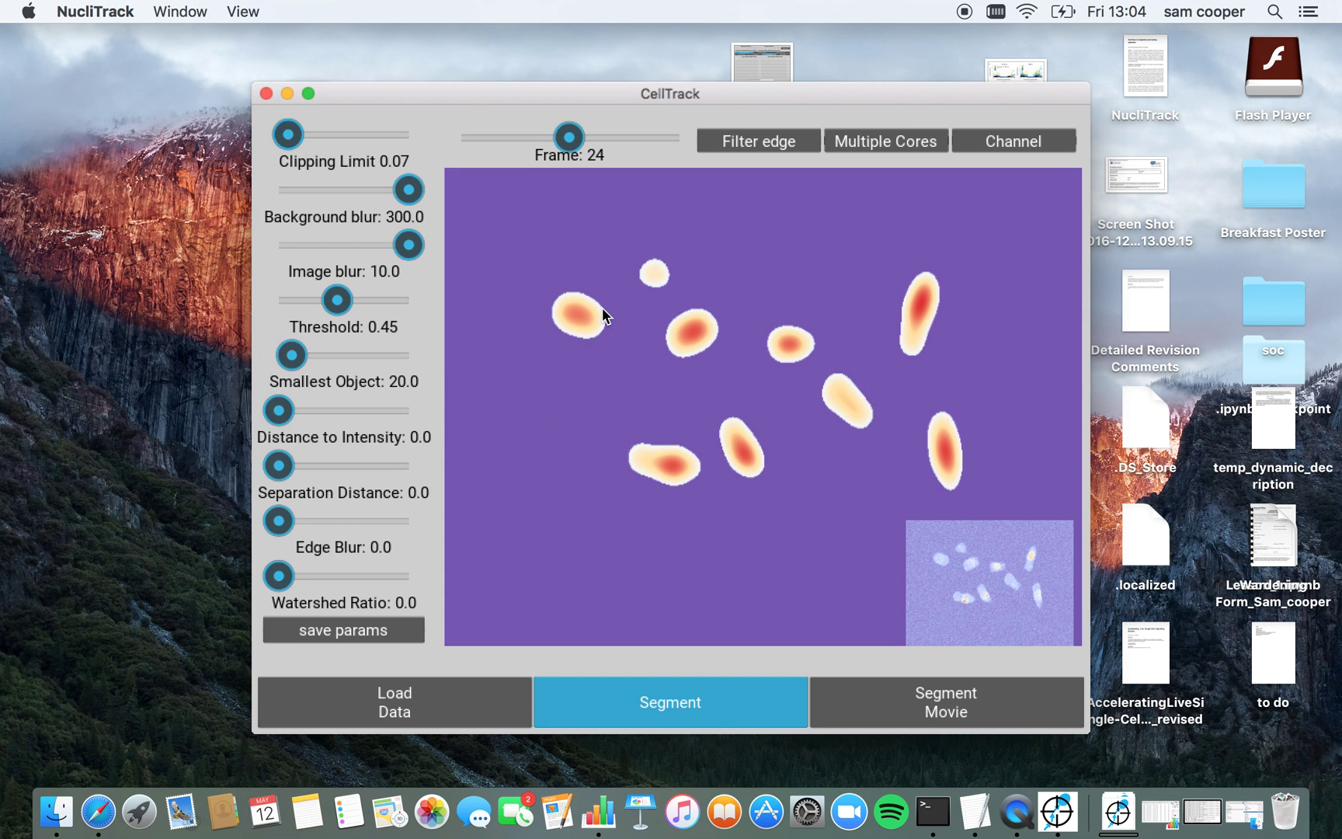
pyautogui.moveTo(392, 245); pyautogui.dragTo(417, 249)
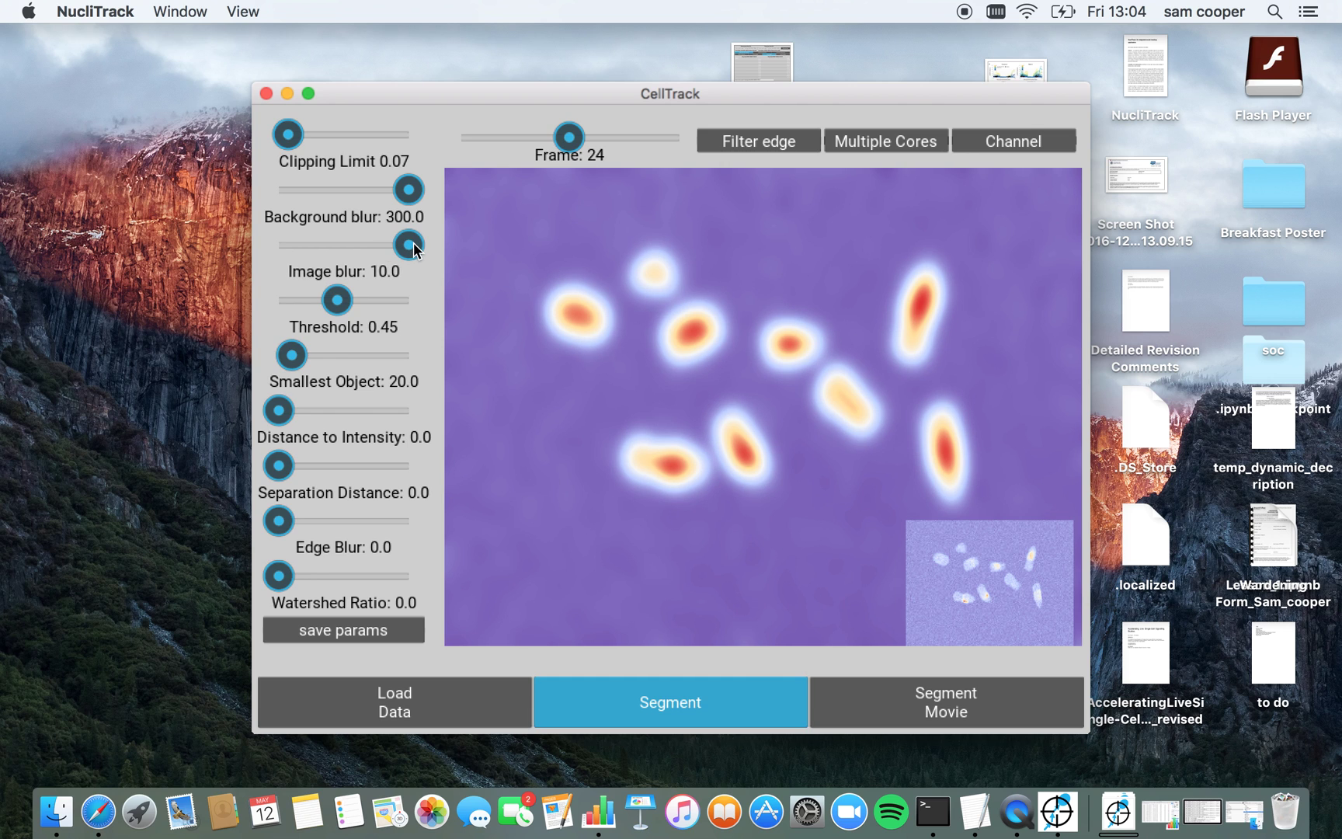
pyautogui.moveTo(281, 409); pyautogui.dragTo(317, 419)
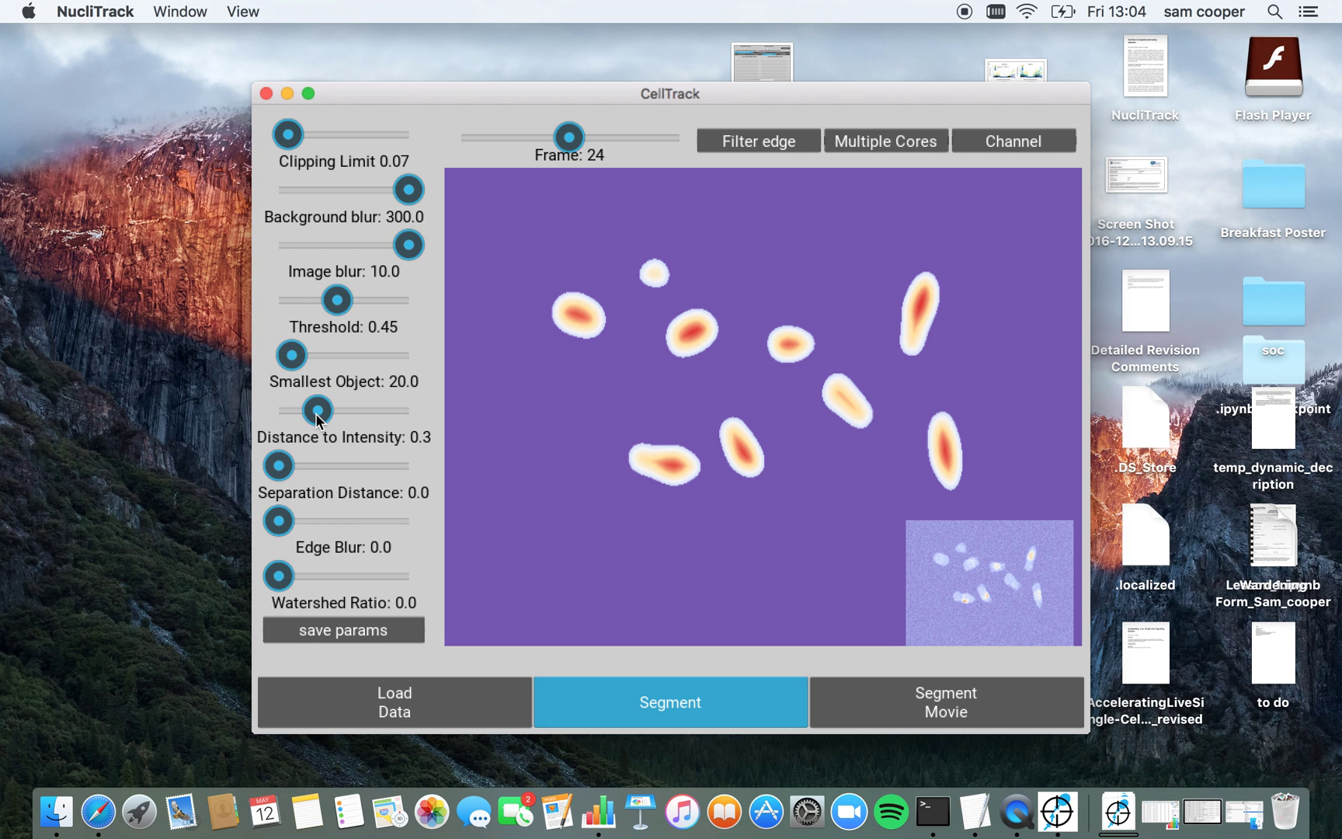
pyautogui.moveTo(280, 468)
pyautogui.mouseDown()
pyautogui.moveTo(299, 472)
pyautogui.moveTo(284, 470)
pyautogui.mouseUp()
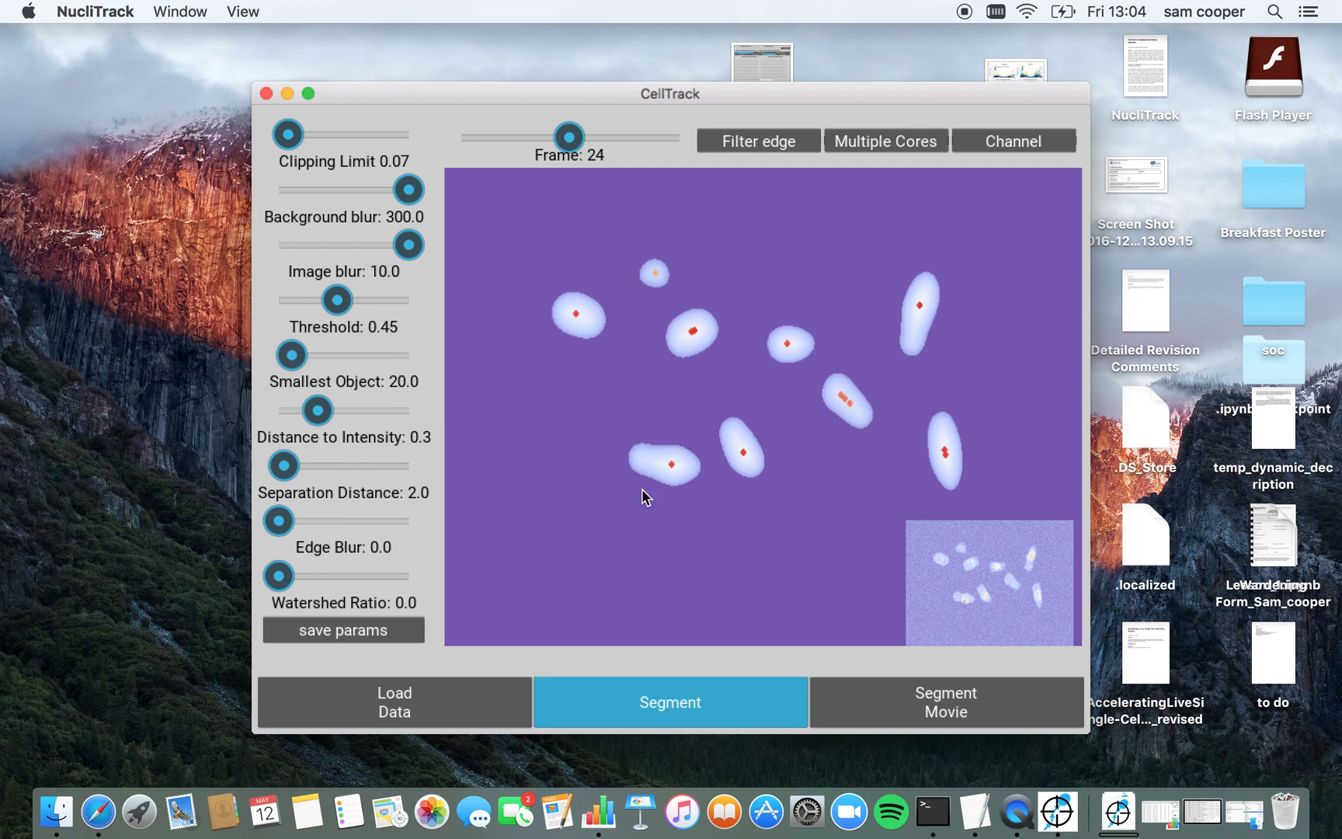
# Raise Separation Distance through 6 to 8 for one centre marker per cell
pyautogui.click(294, 466)
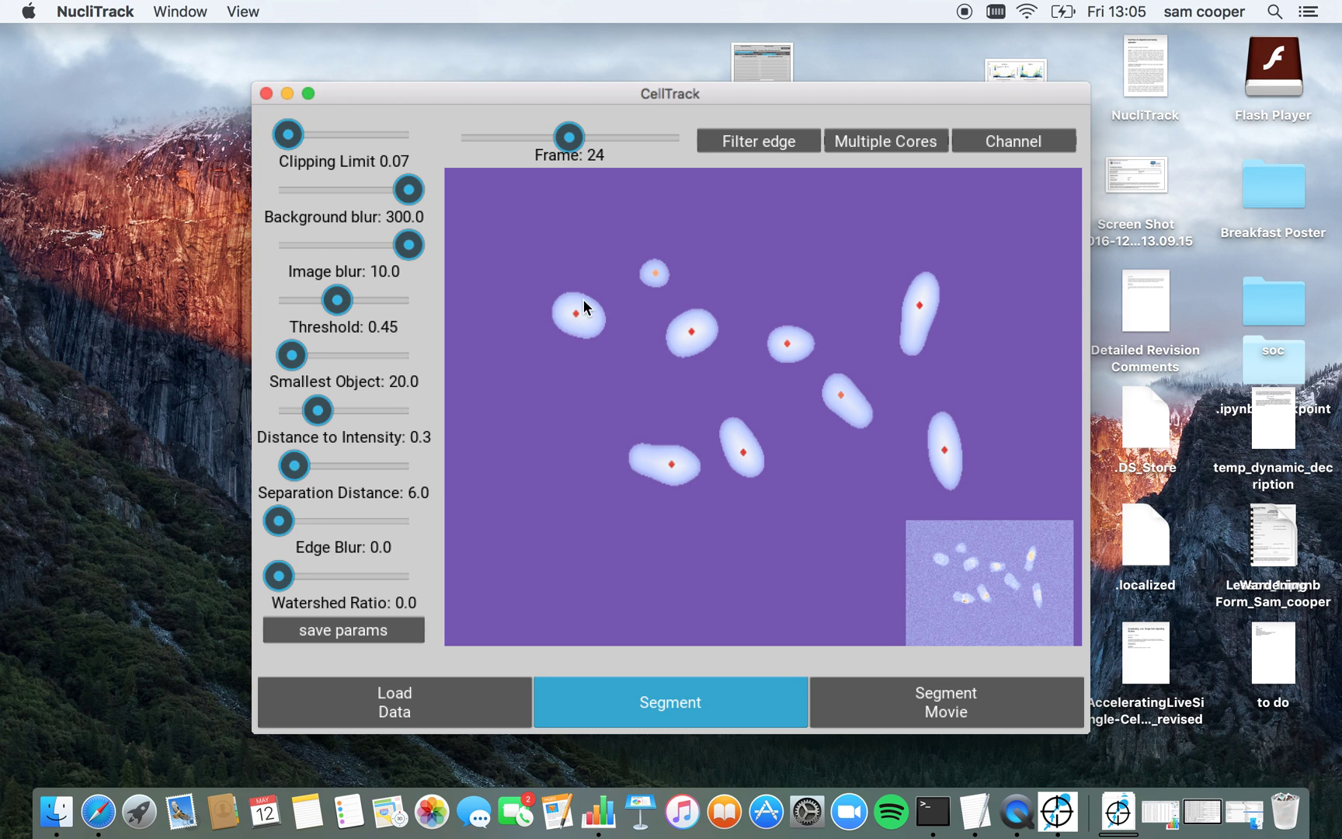
pyautogui.click(301, 468)
# Set Edge Blur to 2.0 and, after trying higher values, Watershed Ratio to 0.1
pyautogui.moveTo(280, 522); pyautogui.dragTo(307, 532)
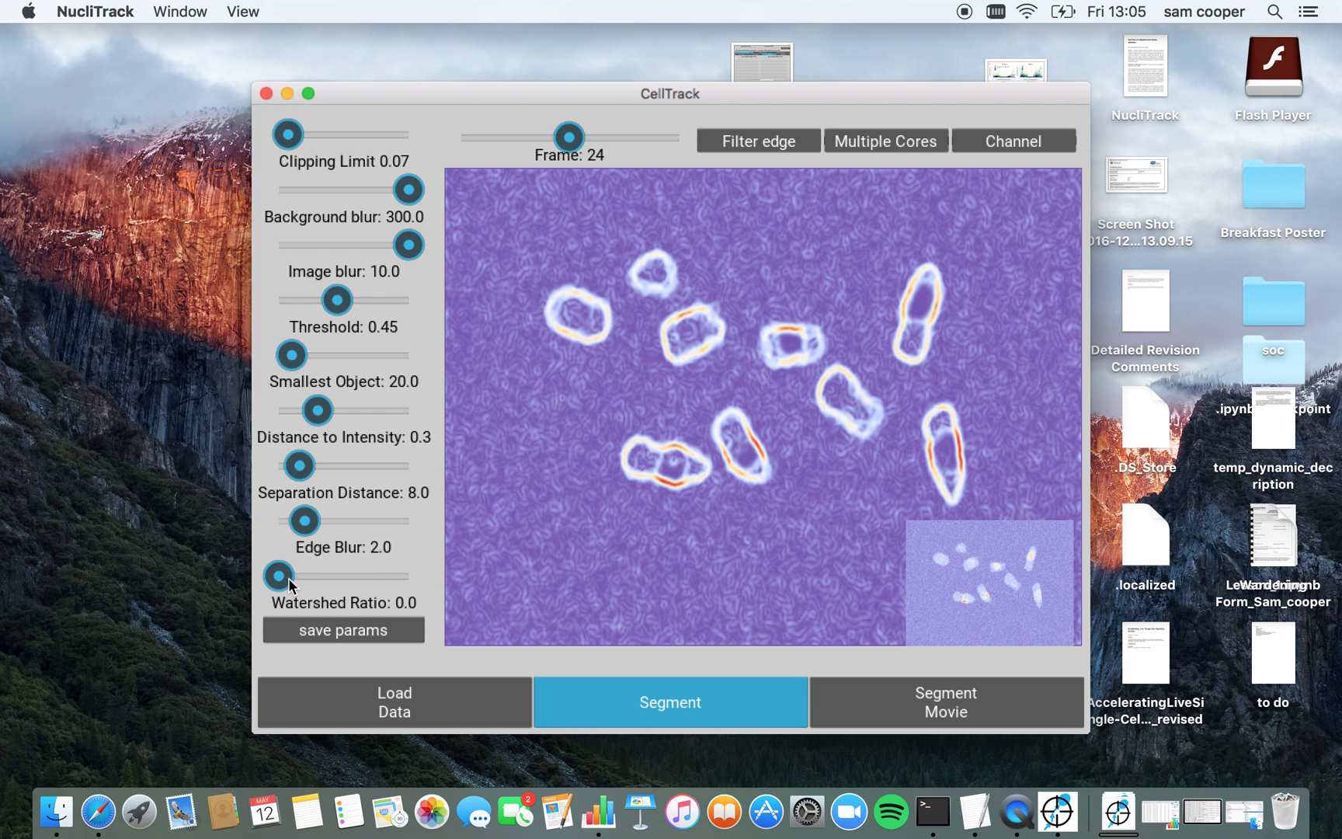
pyautogui.moveTo(285, 580); pyautogui.dragTo(275, 584)
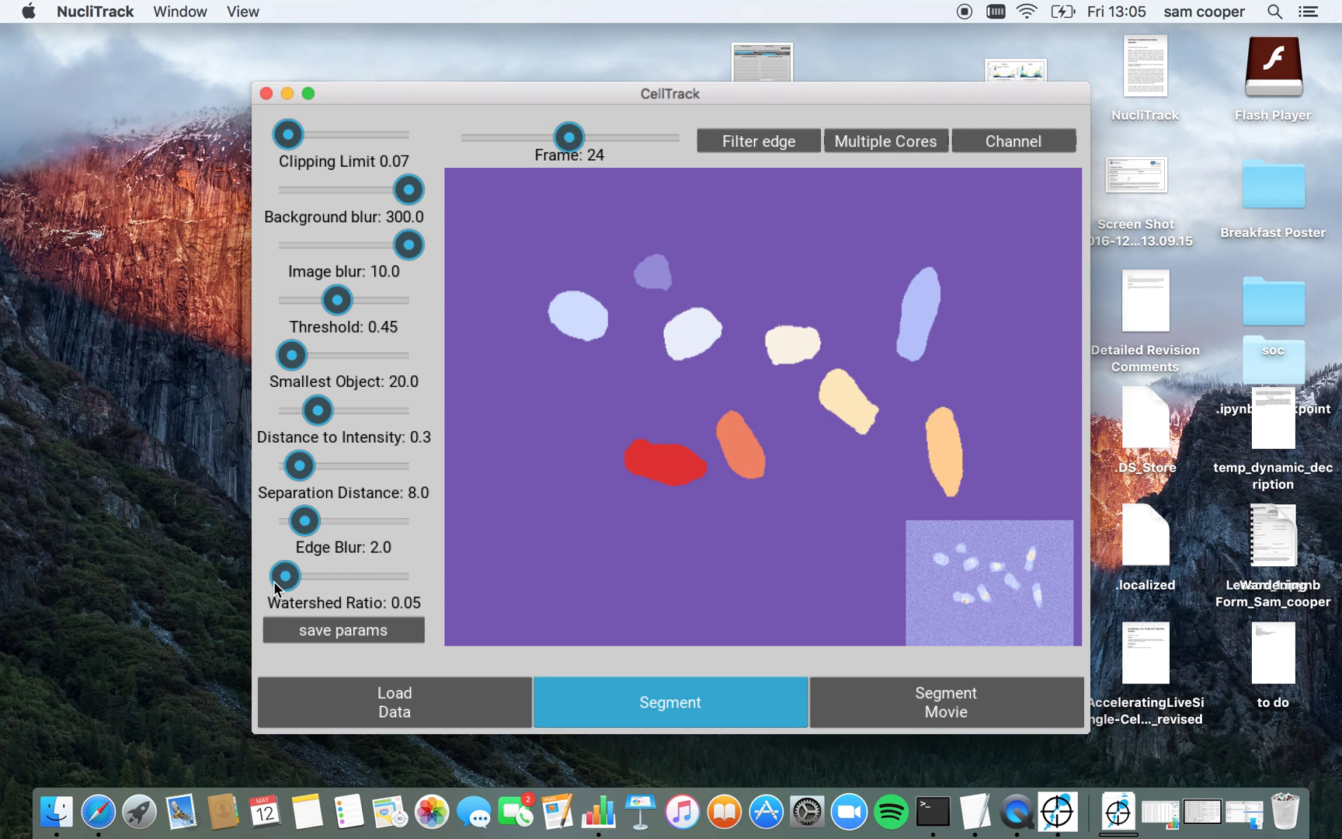
pyautogui.click(309, 579)
pyautogui.moveTo(311, 581); pyautogui.dragTo(450, 574)
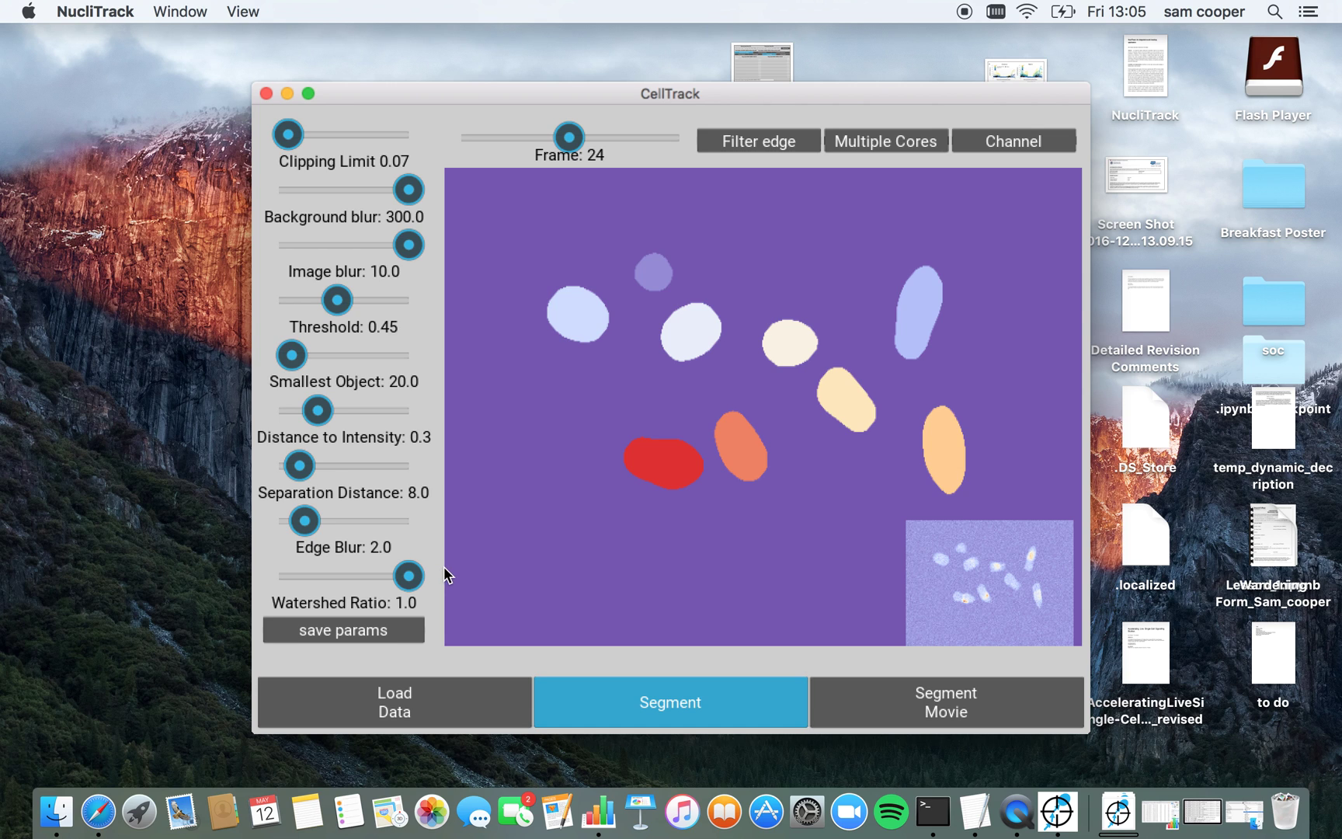
pyautogui.moveTo(446, 574); pyautogui.dragTo(401, 576)
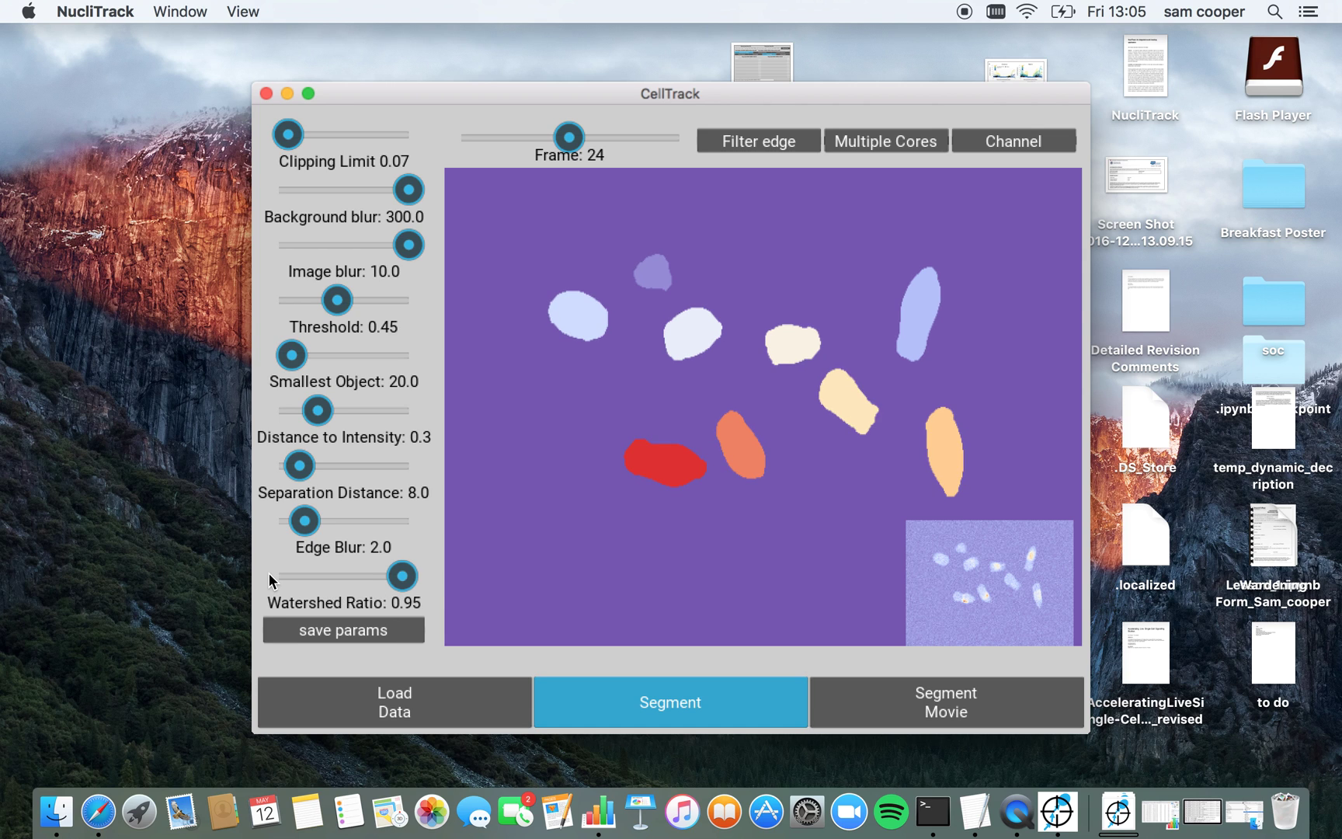
pyautogui.moveTo(269, 575); pyautogui.dragTo(291, 579)
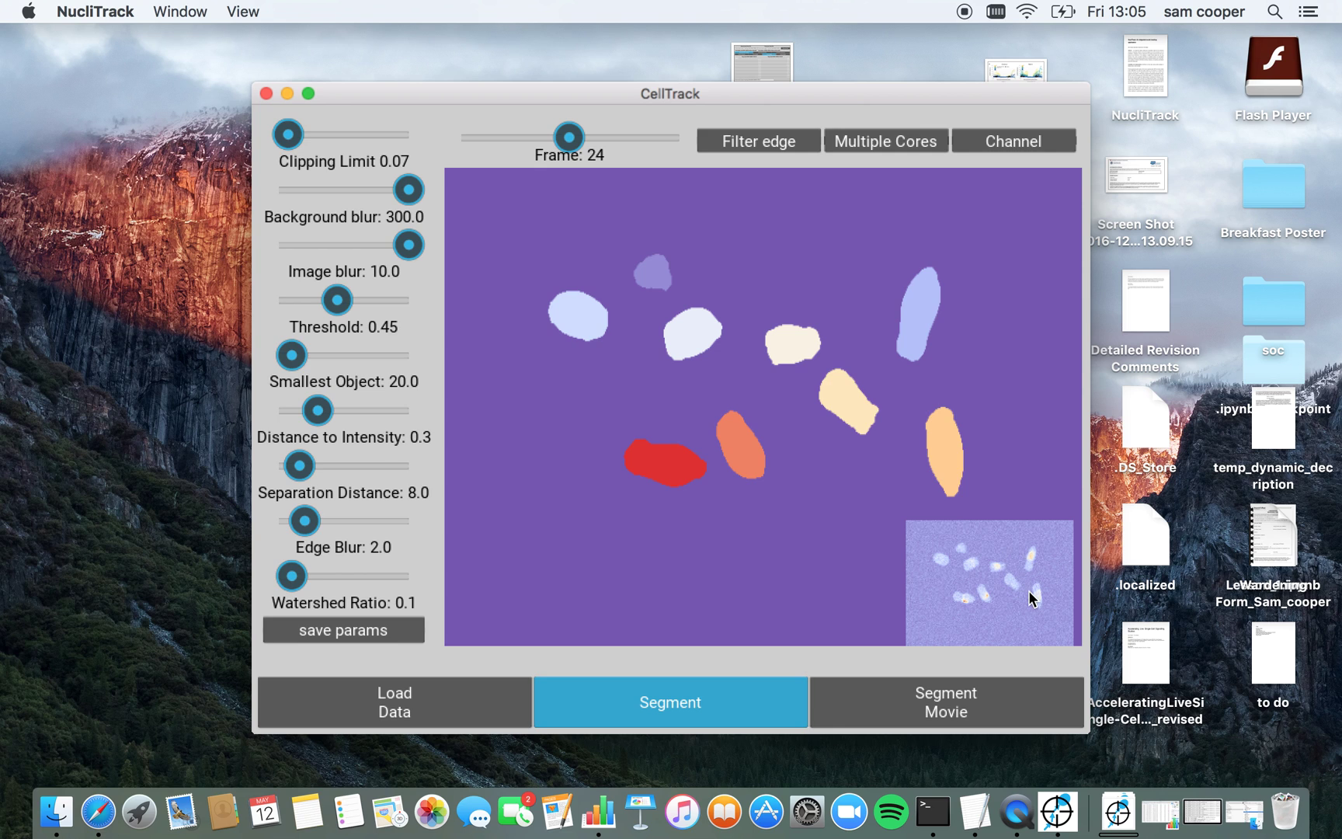
# Save the segmentation parameters, segment all movie frames, and open the results viewer
pyautogui.click(359, 631)
pyautogui.click(930, 709)
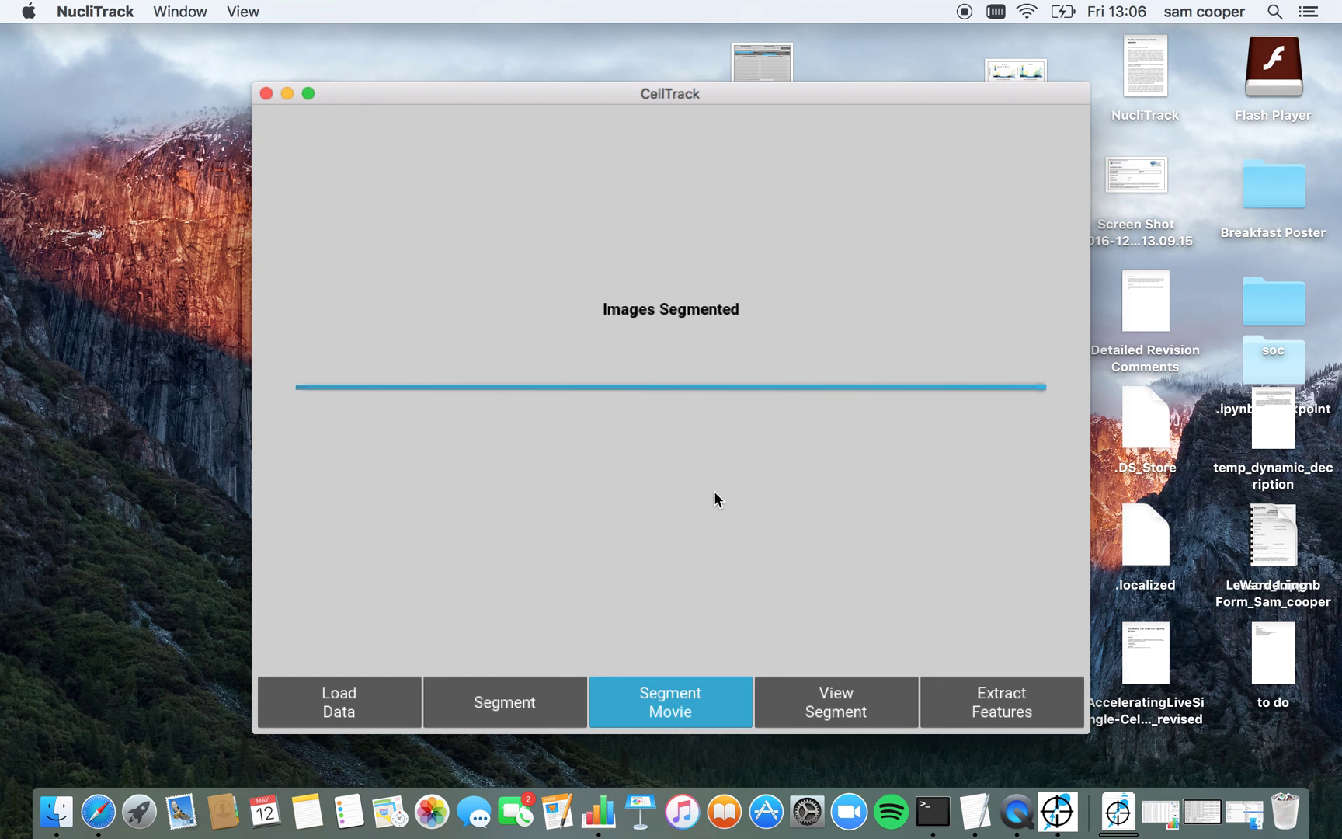
pyautogui.click(821, 689)
# Browse the segmented frames with the Frame slider, ending on frame 16
pyautogui.moveTo(356, 136); pyautogui.dragTo(460, 115)
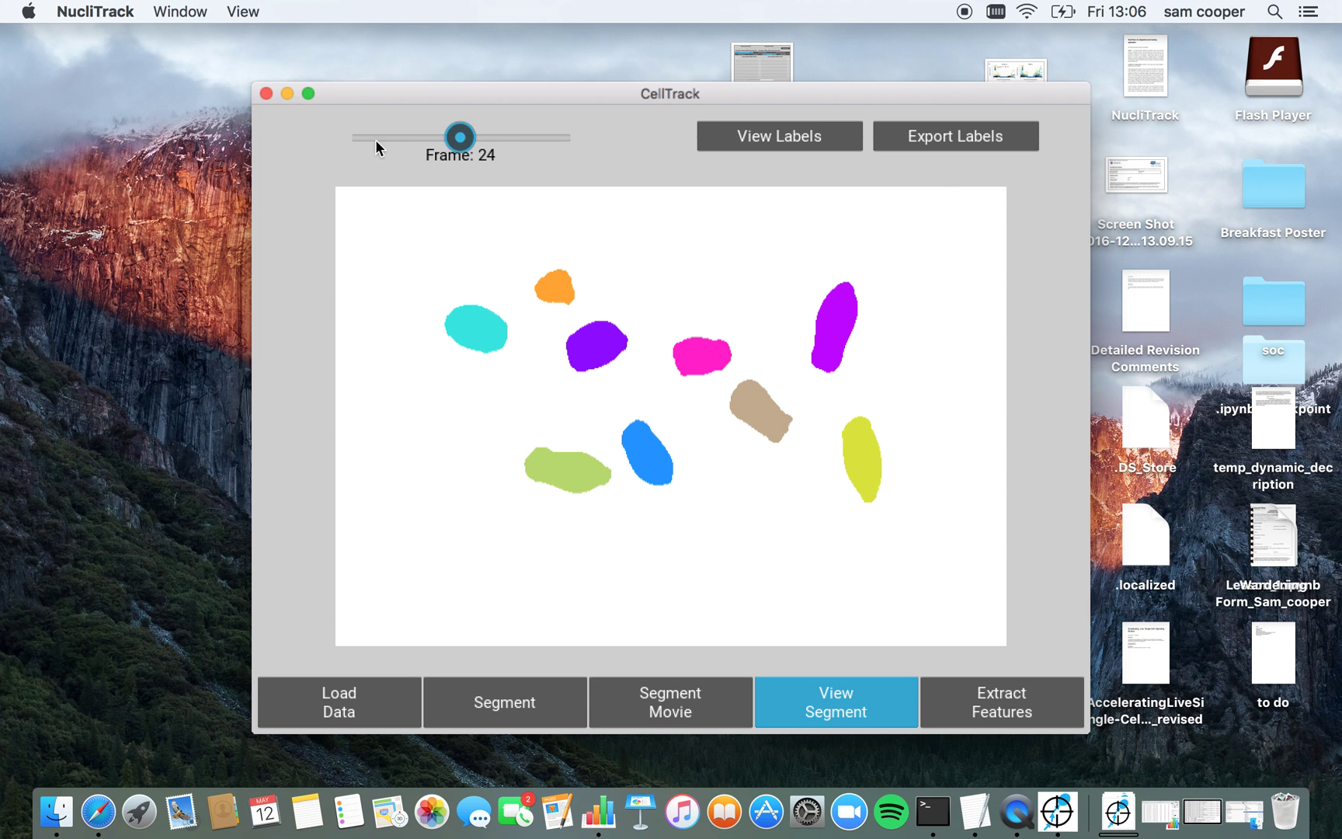
pyautogui.moveTo(463, 142); pyautogui.dragTo(432, 135)
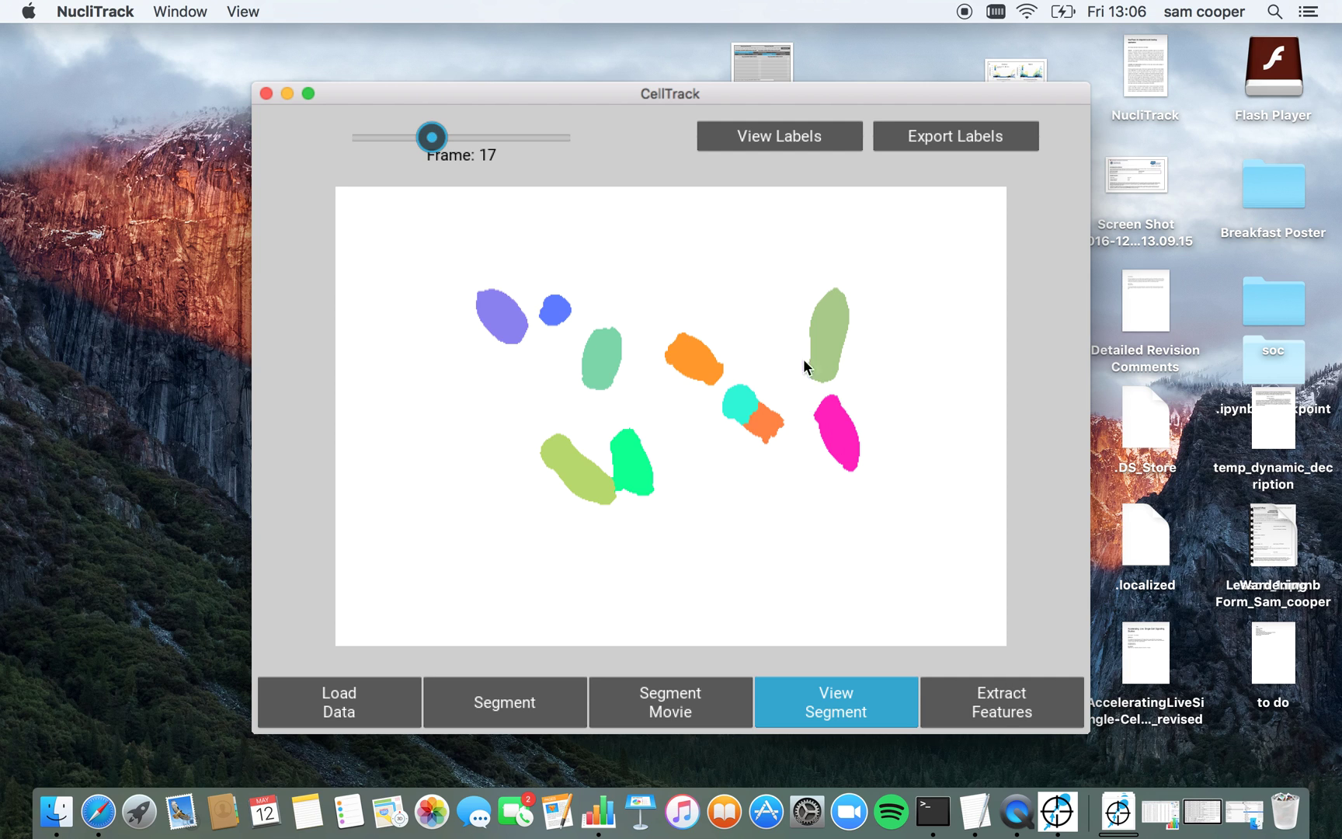
pyautogui.click(417, 117)
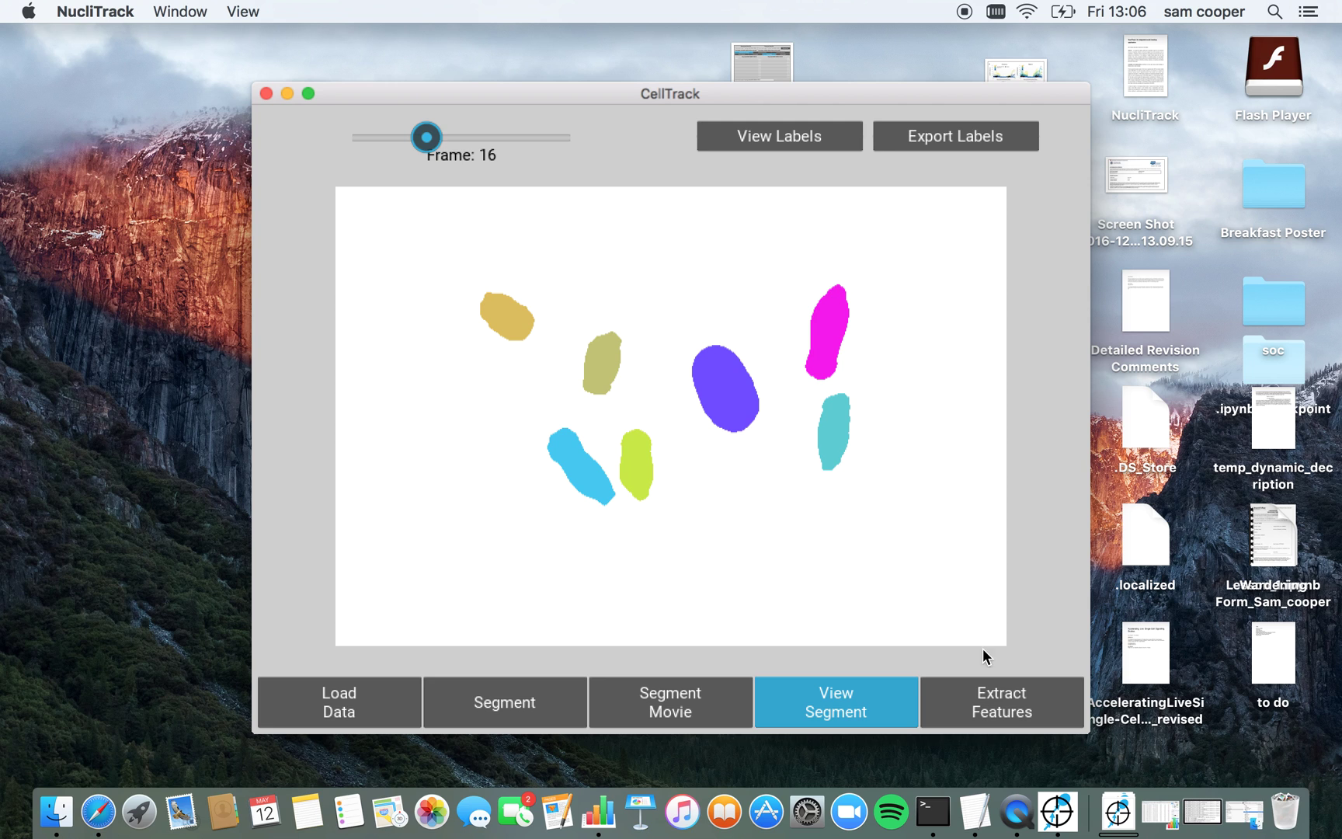
# Extract cell features, open Training Data, and label two frame-5 cells as 1 Cell
pyautogui.click(998, 707)
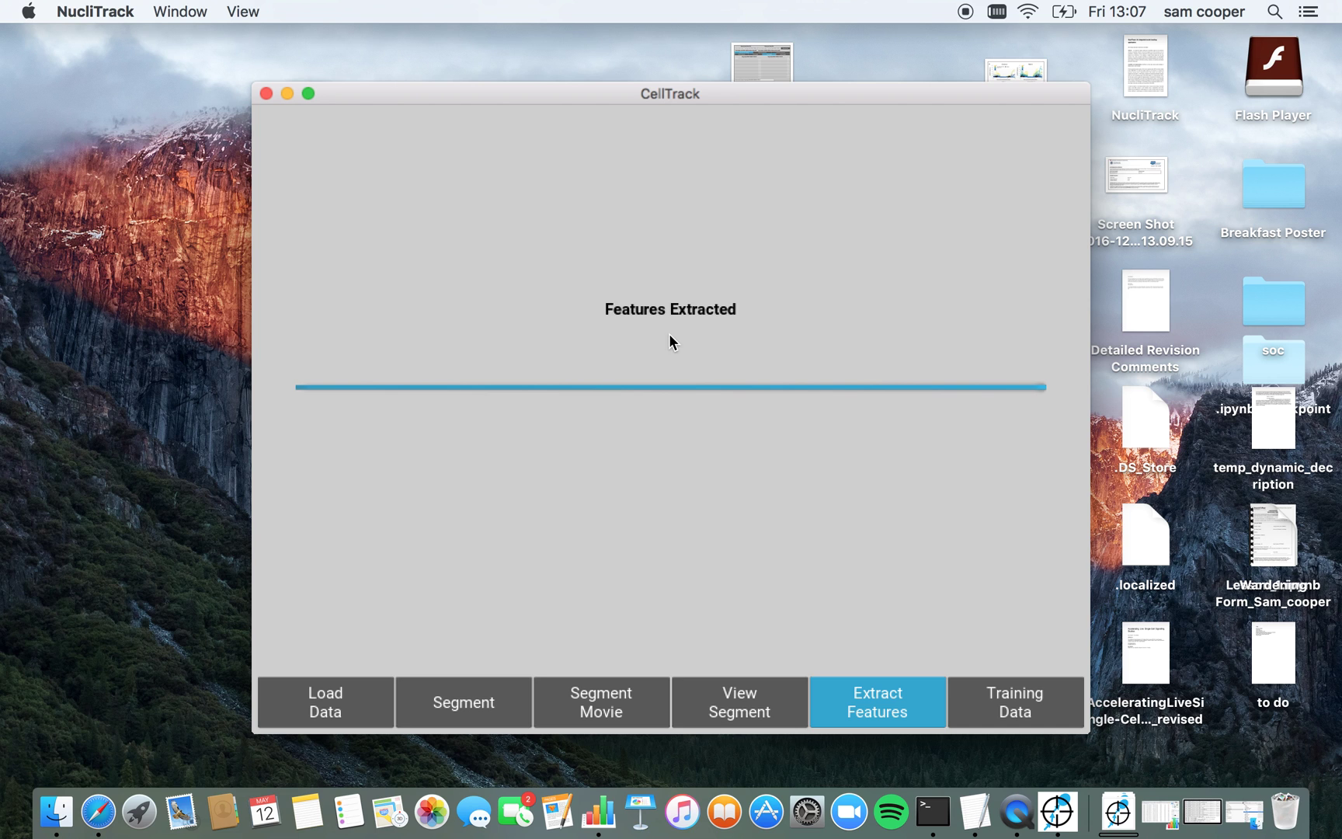
pyautogui.click(986, 695)
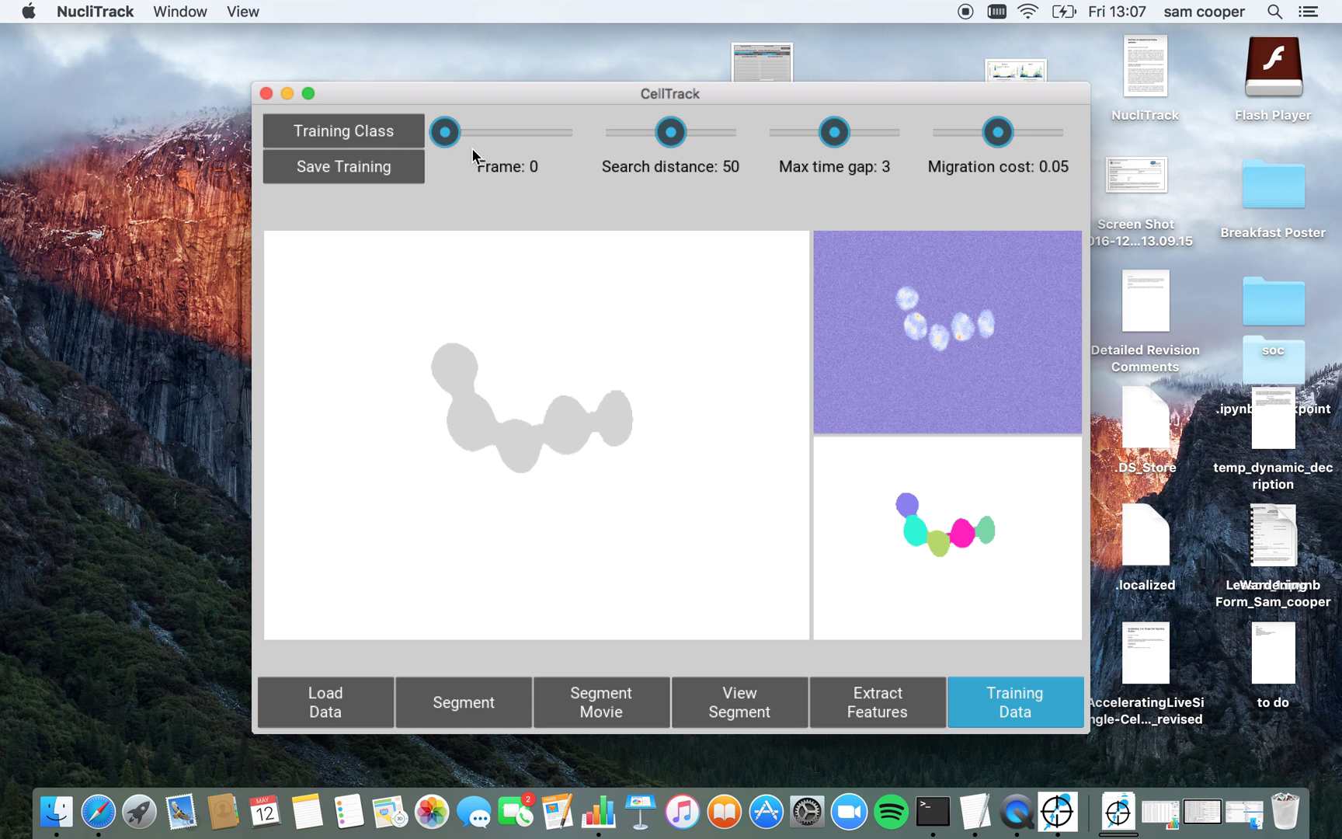
pyautogui.moveTo(449, 143)
pyautogui.mouseDown()
pyautogui.moveTo(476, 138)
pyautogui.moveTo(455, 142)
pyautogui.mouseUp()
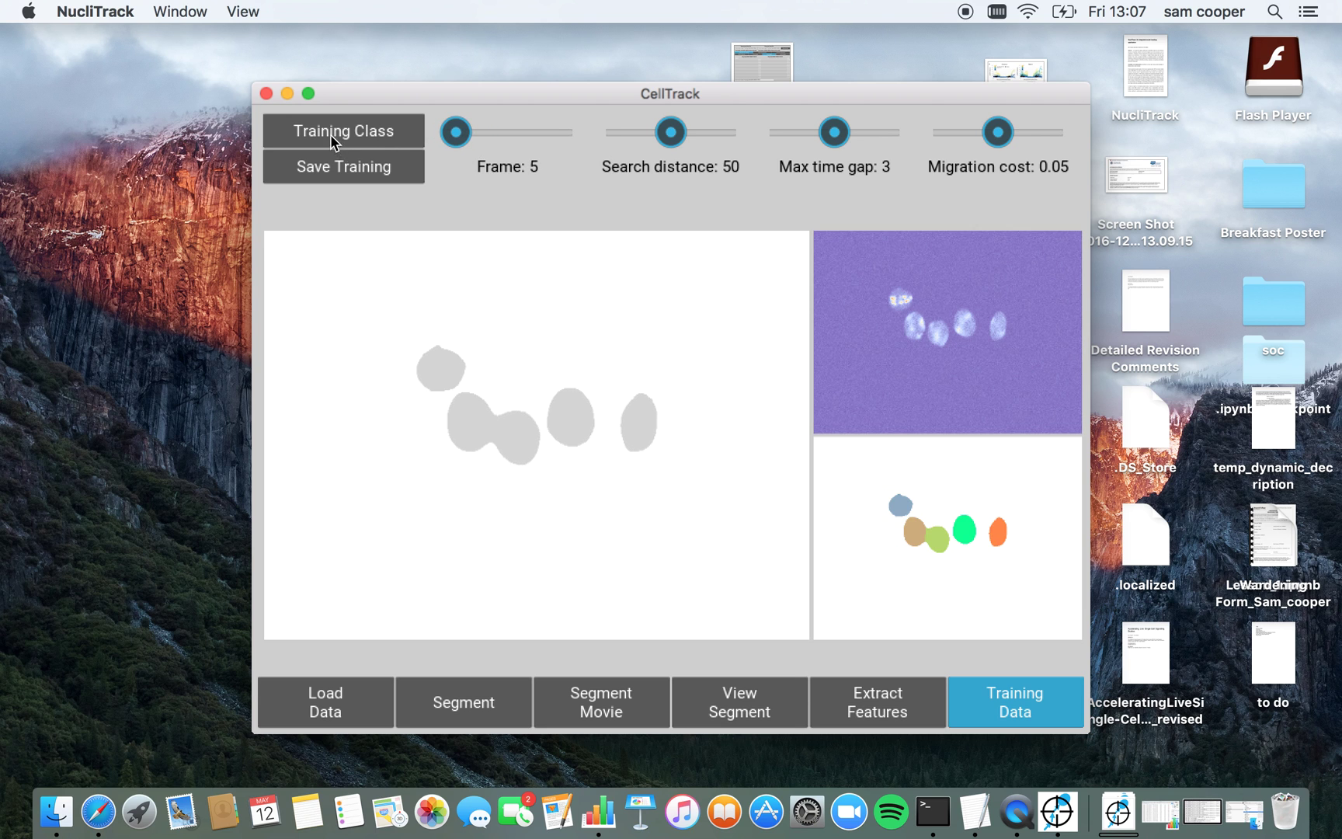
pyautogui.click(350, 134)
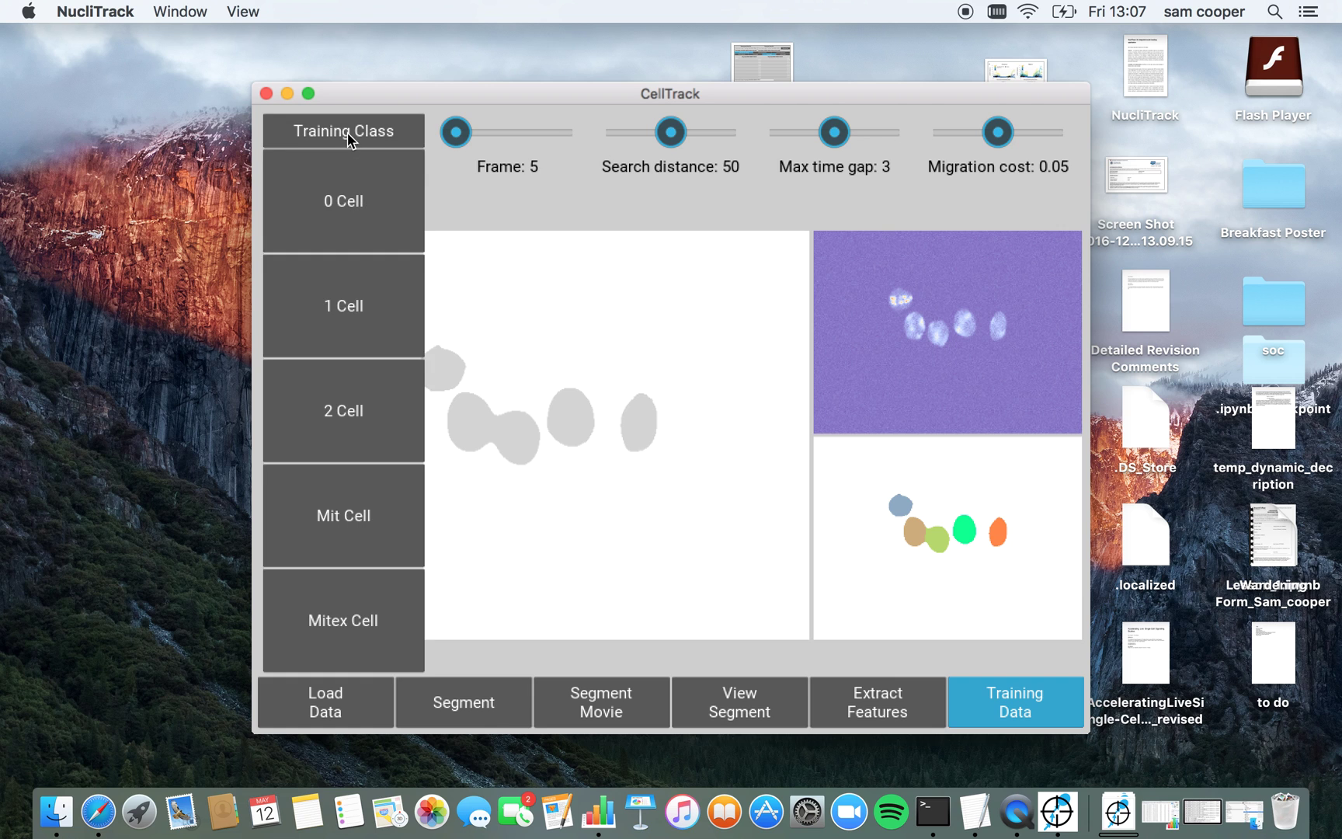
pyautogui.click(380, 305)
pyautogui.click(452, 376)
pyautogui.click(457, 417)
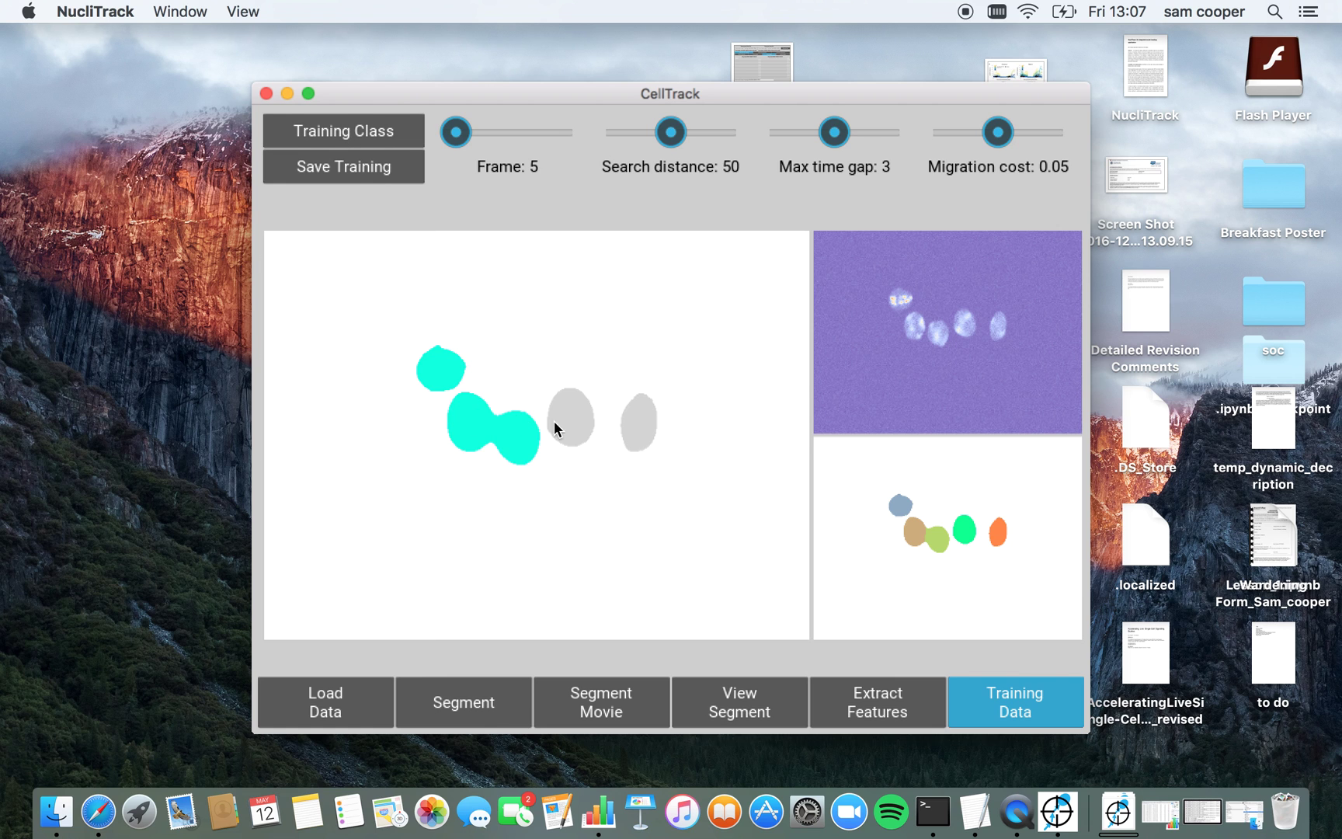
# Label seven cells in frame 35 as 1 Cell examples, then return to frame 11
pyautogui.moveTo(453, 137); pyautogui.dragTo(536, 136)
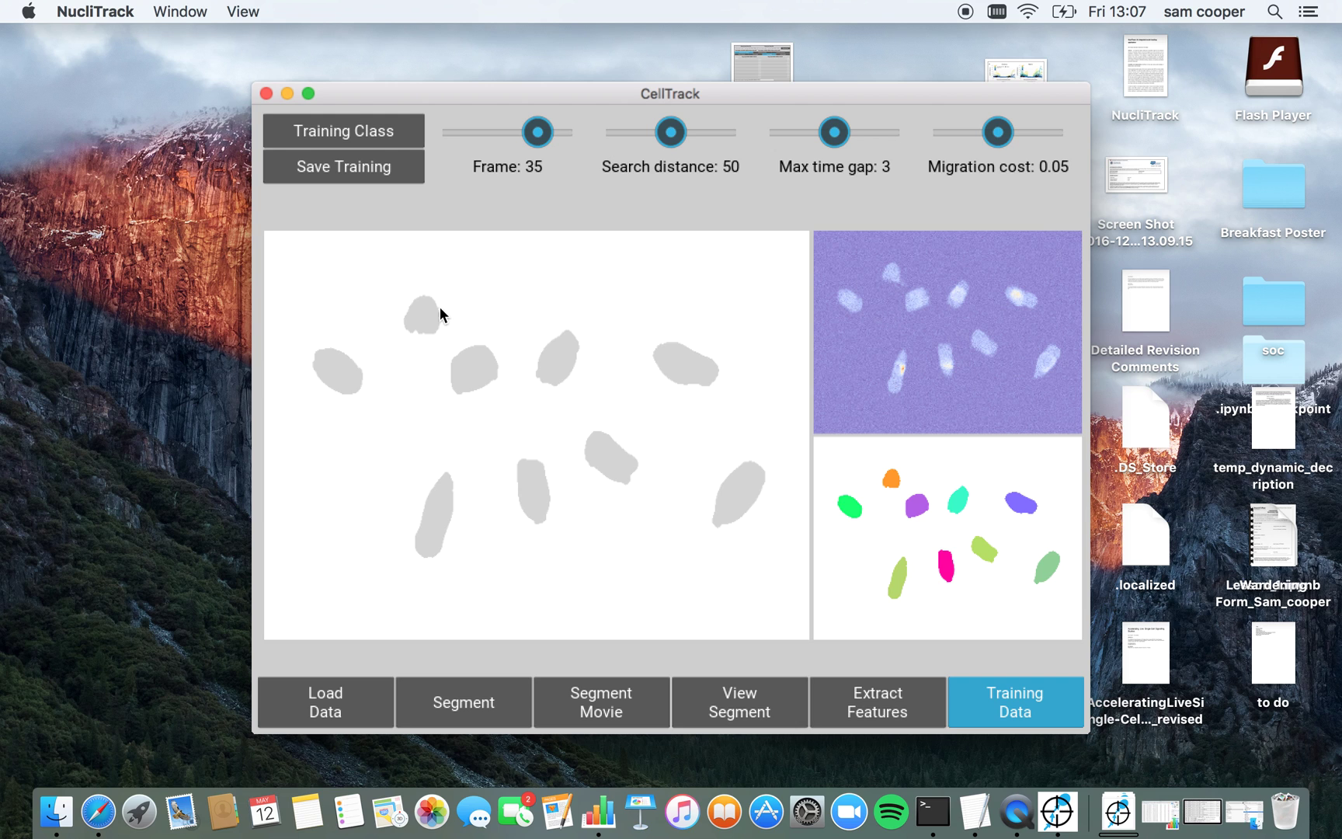
pyautogui.click(412, 323)
pyautogui.click(474, 367)
pyautogui.click(437, 501)
pyautogui.click(533, 485)
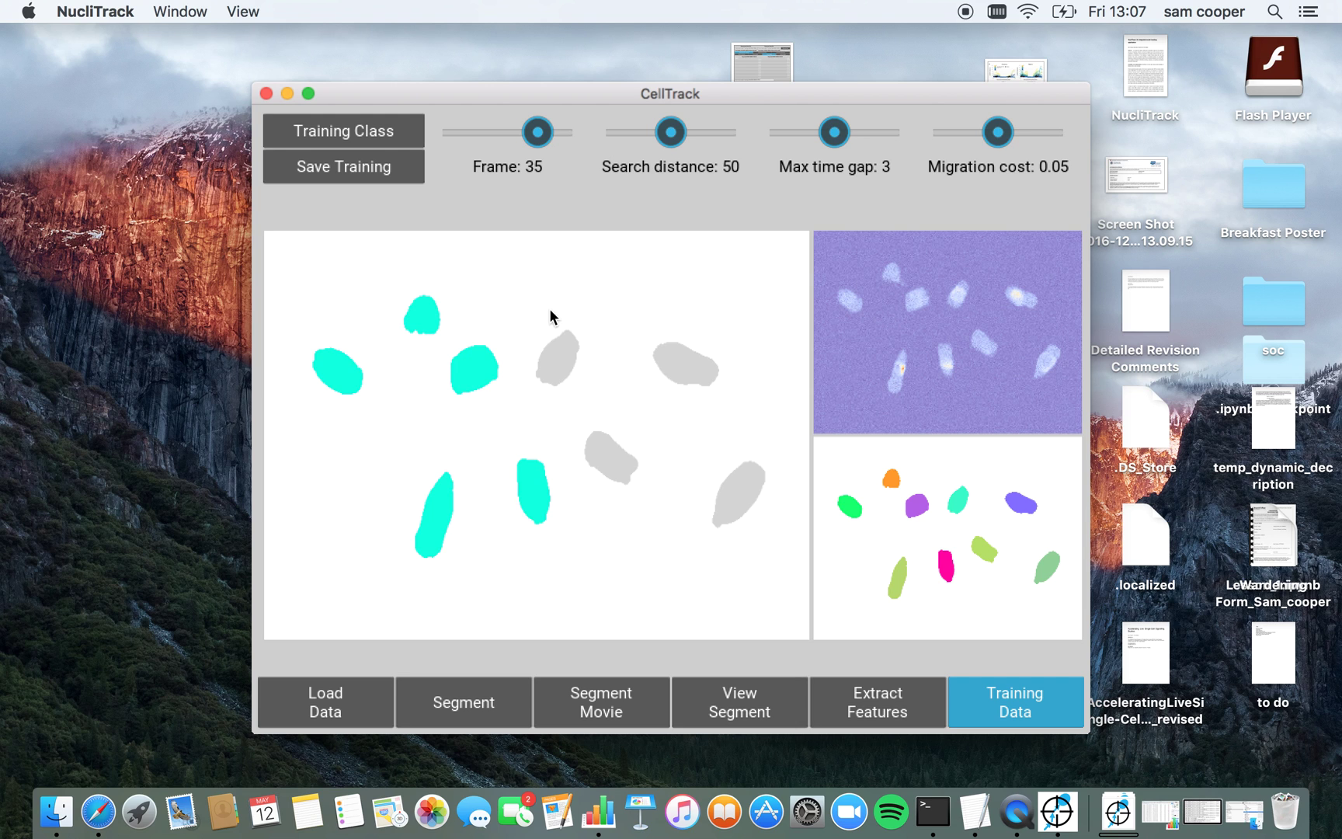
pyautogui.click(556, 361)
pyautogui.click(610, 457)
pyautogui.click(677, 362)
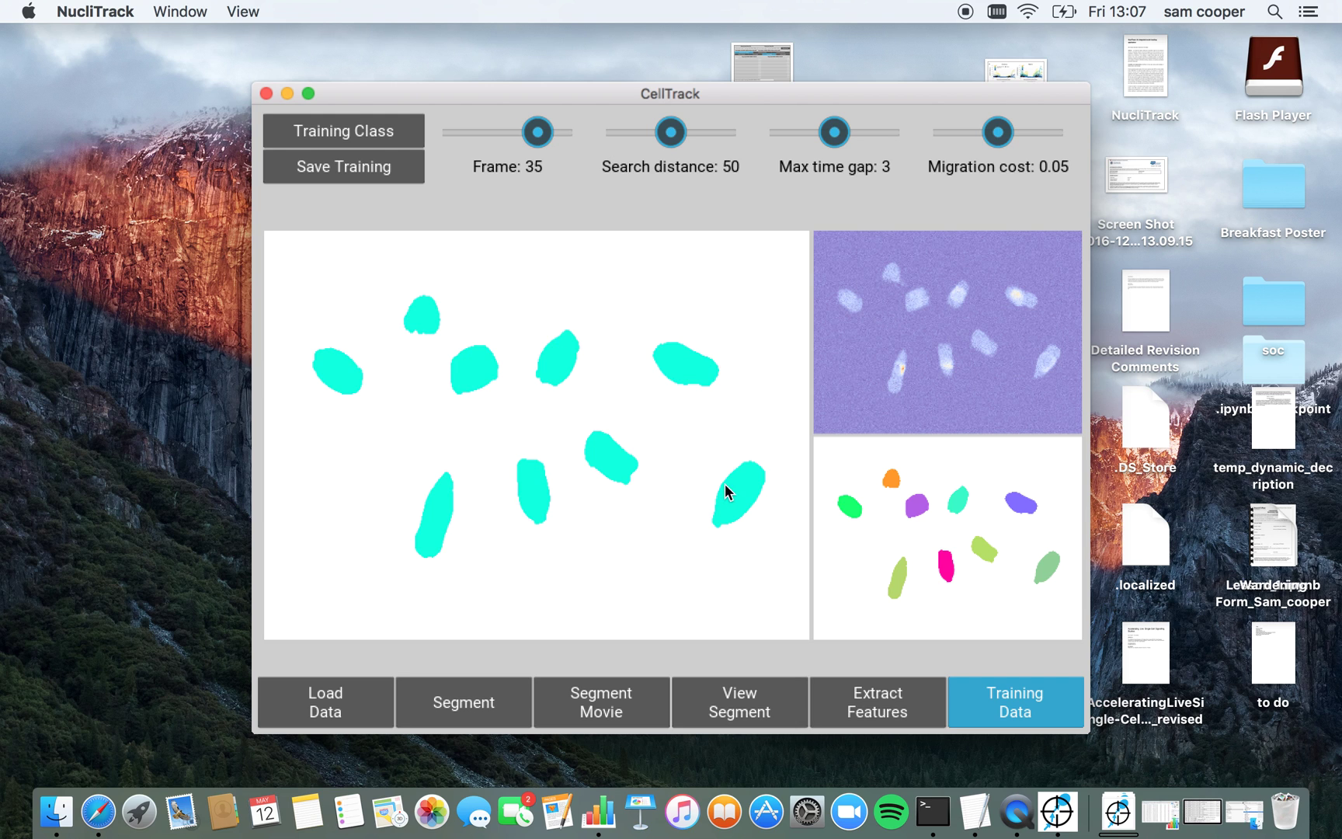
pyautogui.moveTo(536, 133); pyautogui.dragTo(473, 132)
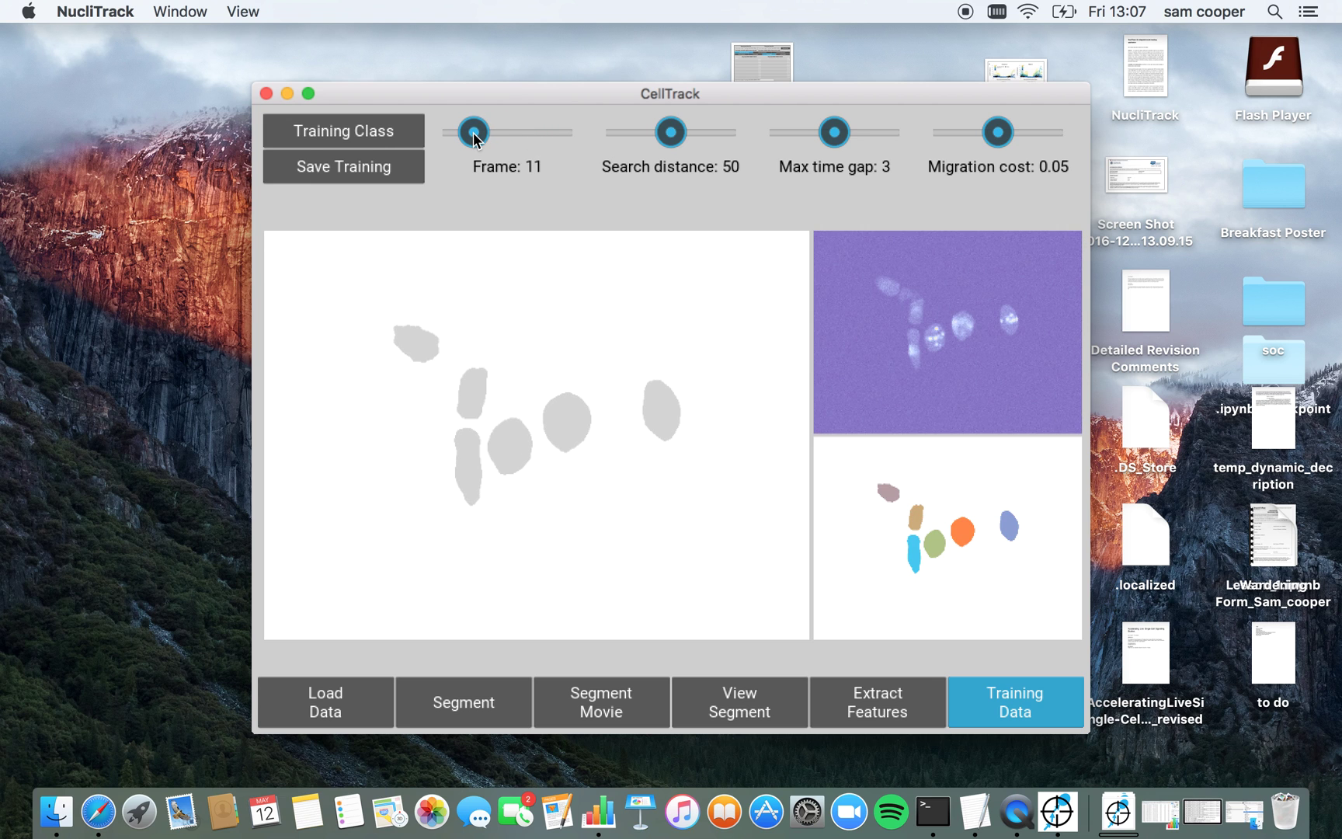
pyautogui.click(359, 129)
# Mark the two dividing cells in frame 11 as Mit Cell examples
pyautogui.click(386, 521)
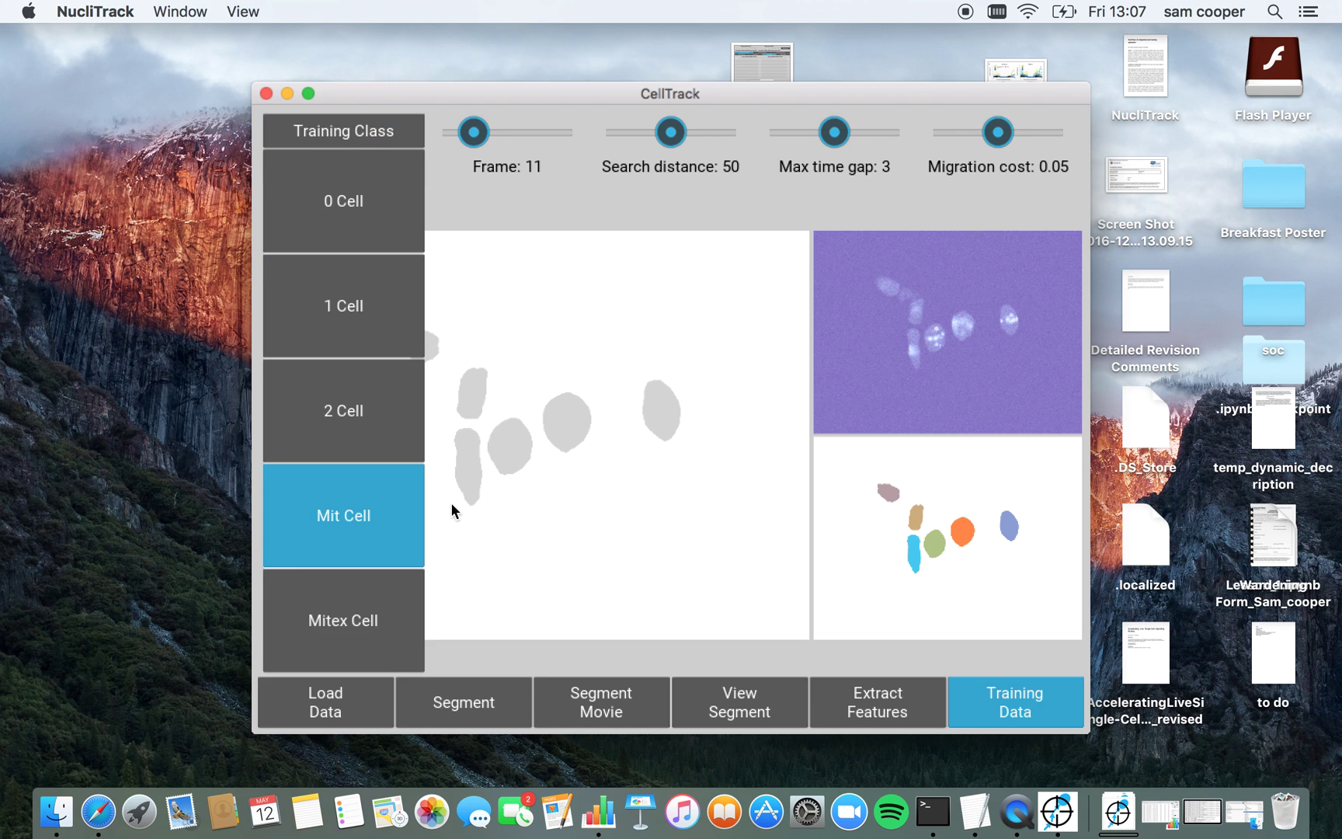
pyautogui.click(575, 405)
pyautogui.click(666, 404)
pyautogui.moveTo(472, 134); pyautogui.dragTo(481, 134)
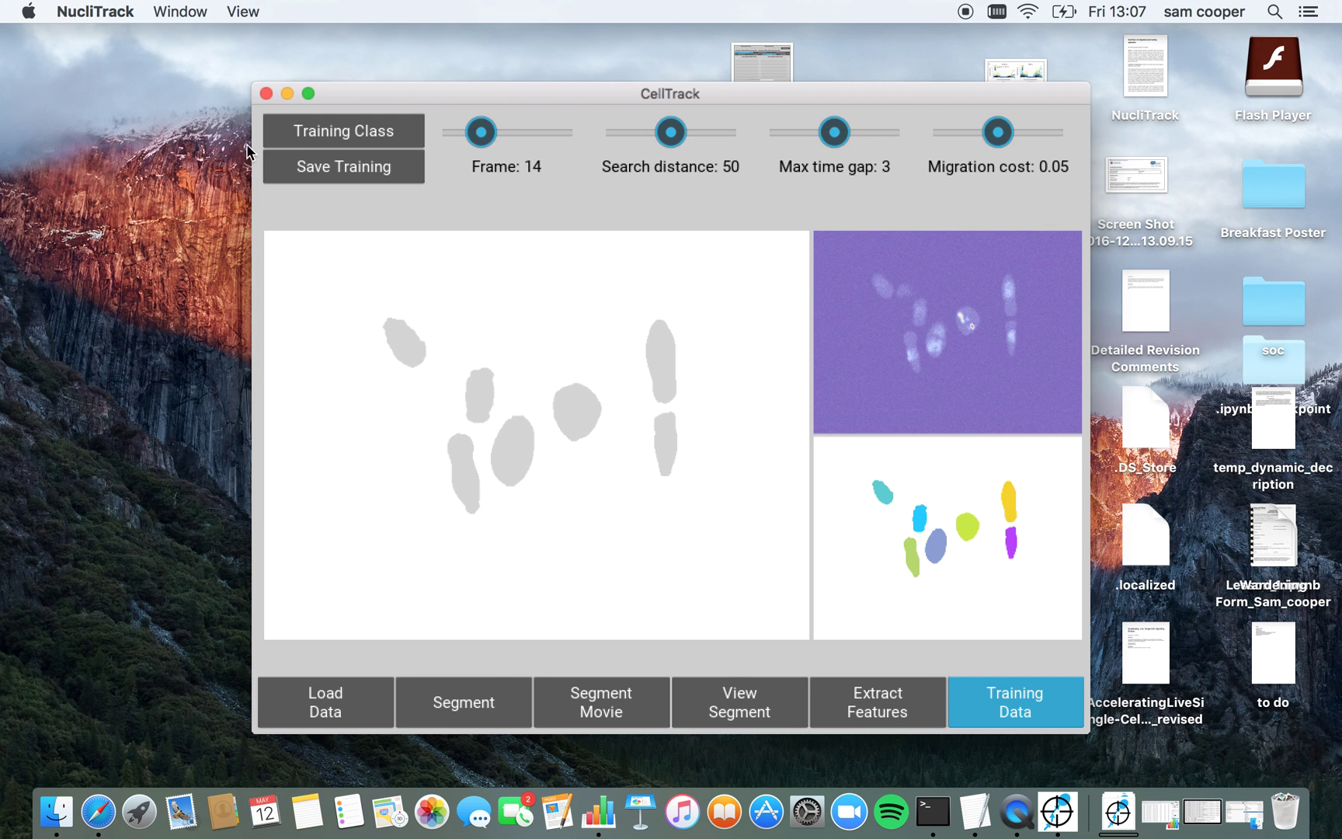
# Save training, then label both halves of dividing cells in frames 12 and 9 as Mitex Cell
pyautogui.click(298, 165)
pyautogui.click(320, 142)
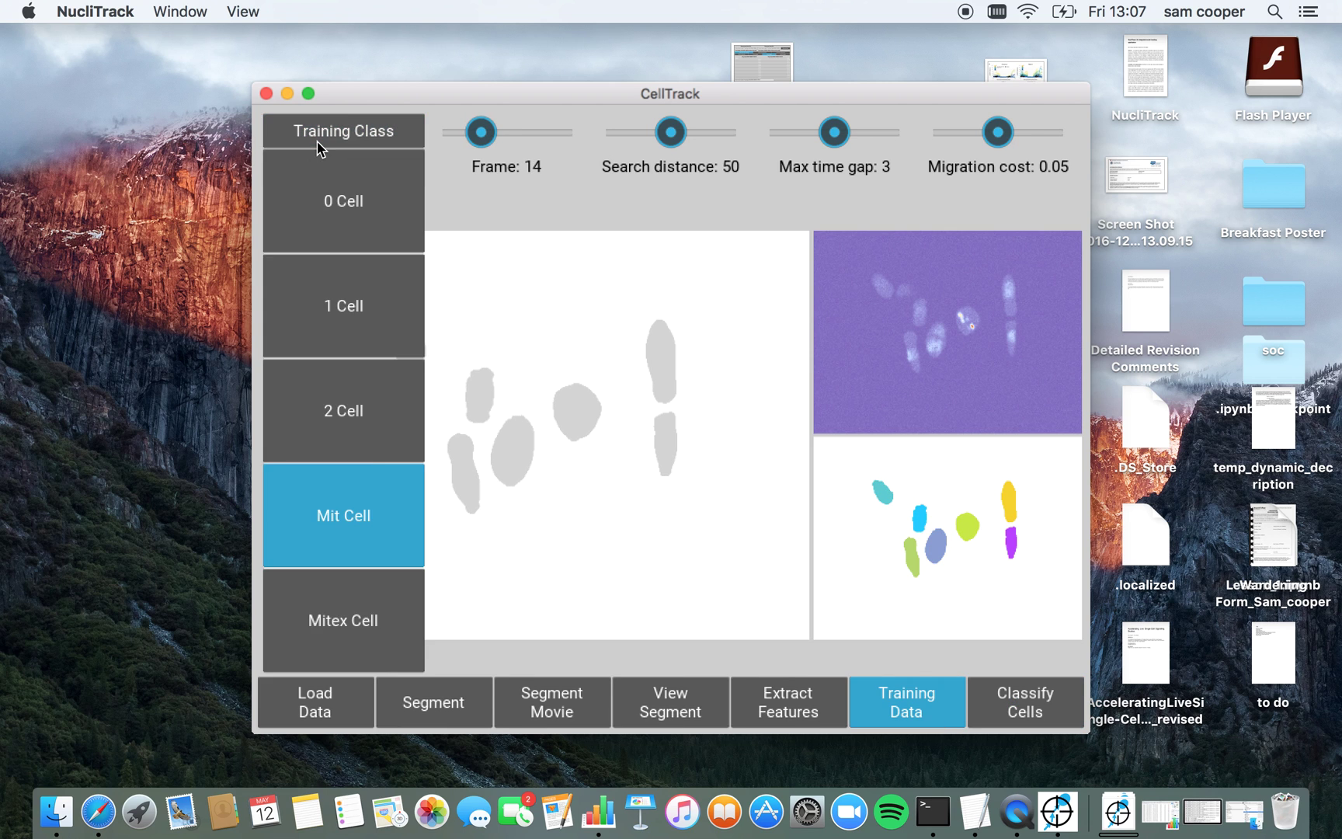
pyautogui.click(374, 626)
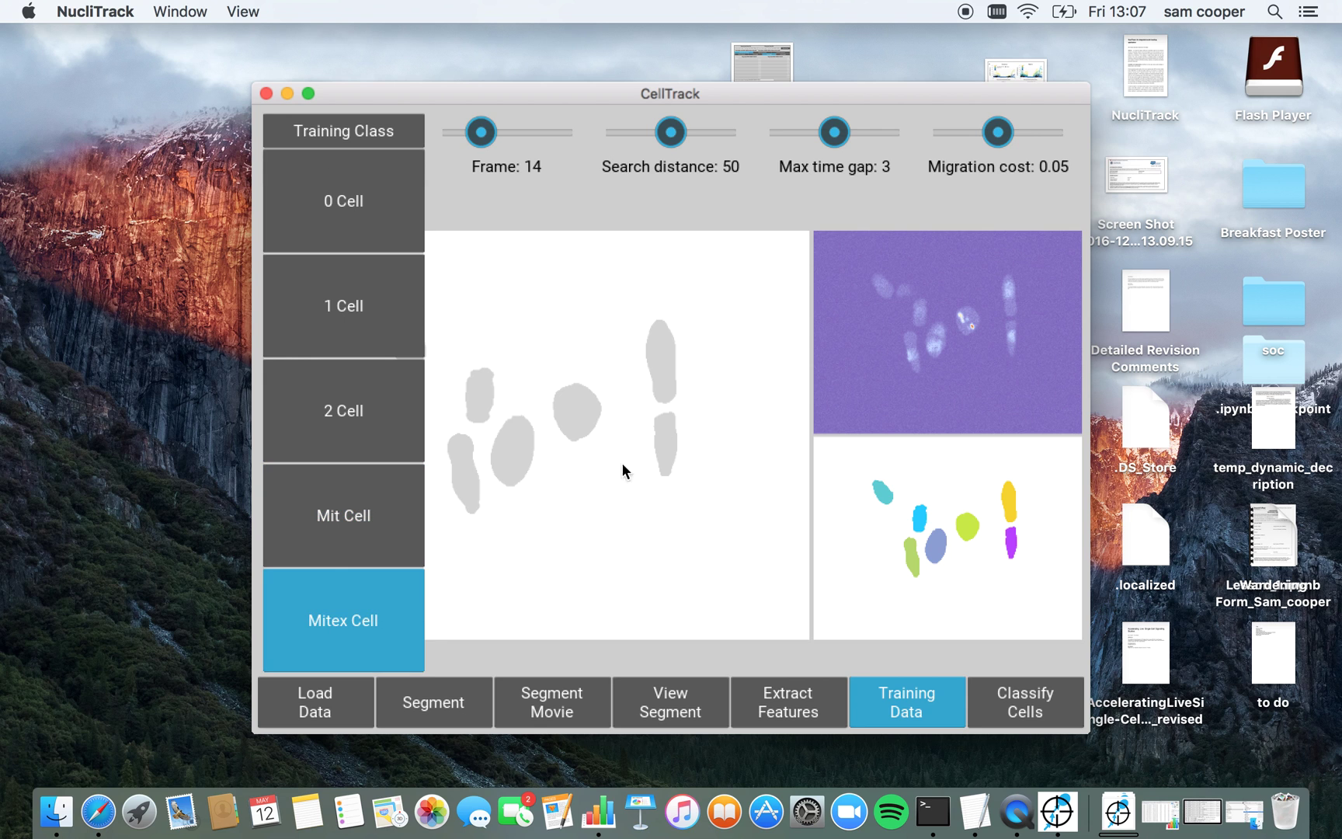
pyautogui.click(656, 362)
pyautogui.click(661, 431)
pyautogui.moveTo(482, 135)
pyautogui.mouseDown()
pyautogui.moveTo(468, 133)
pyautogui.moveTo(497, 132)
pyautogui.mouseUp()
pyautogui.click(476, 377)
pyautogui.click(473, 497)
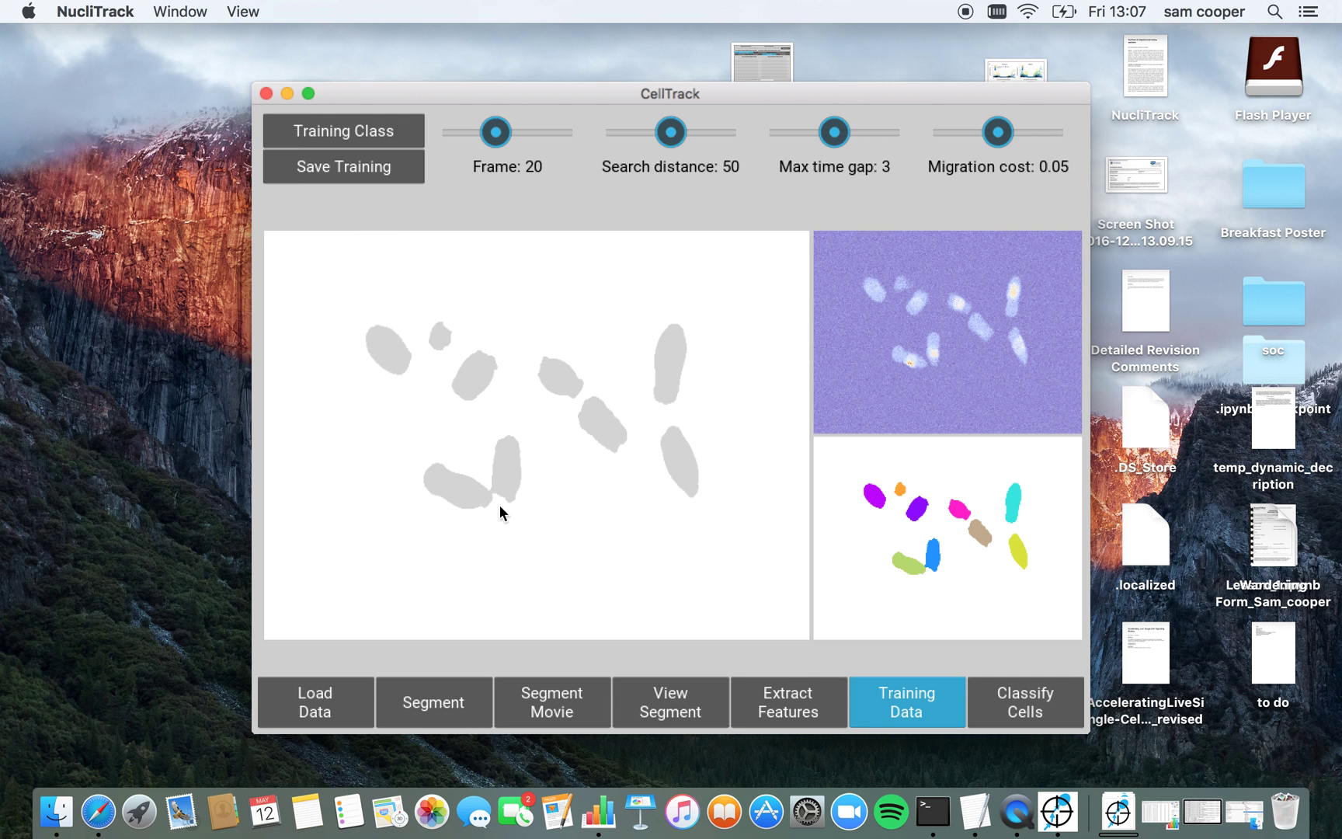
# Label seven single cells in frame 20 as 1 Cell and save the training labels
pyautogui.click(351, 147)
pyautogui.click(353, 324)
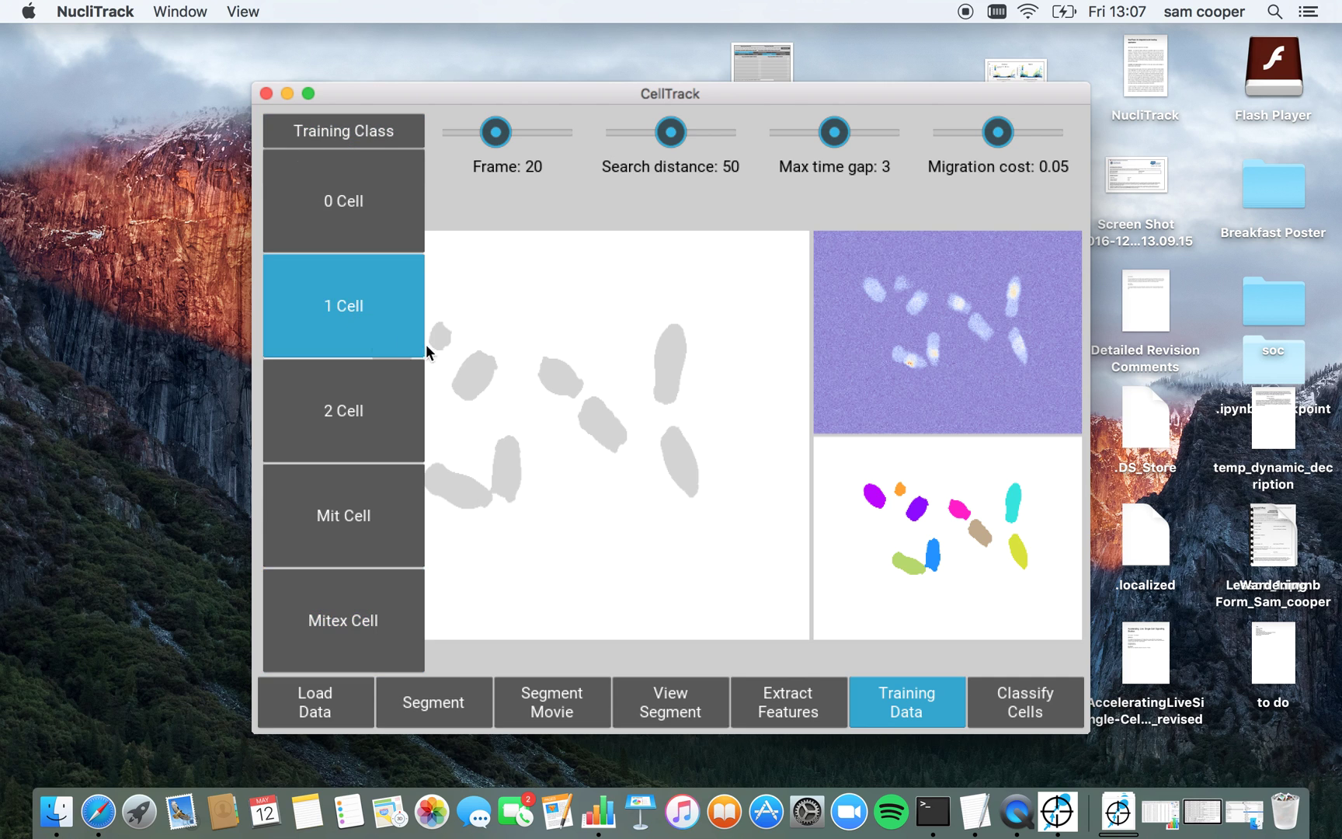
pyautogui.click(440, 335)
pyautogui.click(476, 373)
pyautogui.click(501, 464)
pyautogui.click(465, 483)
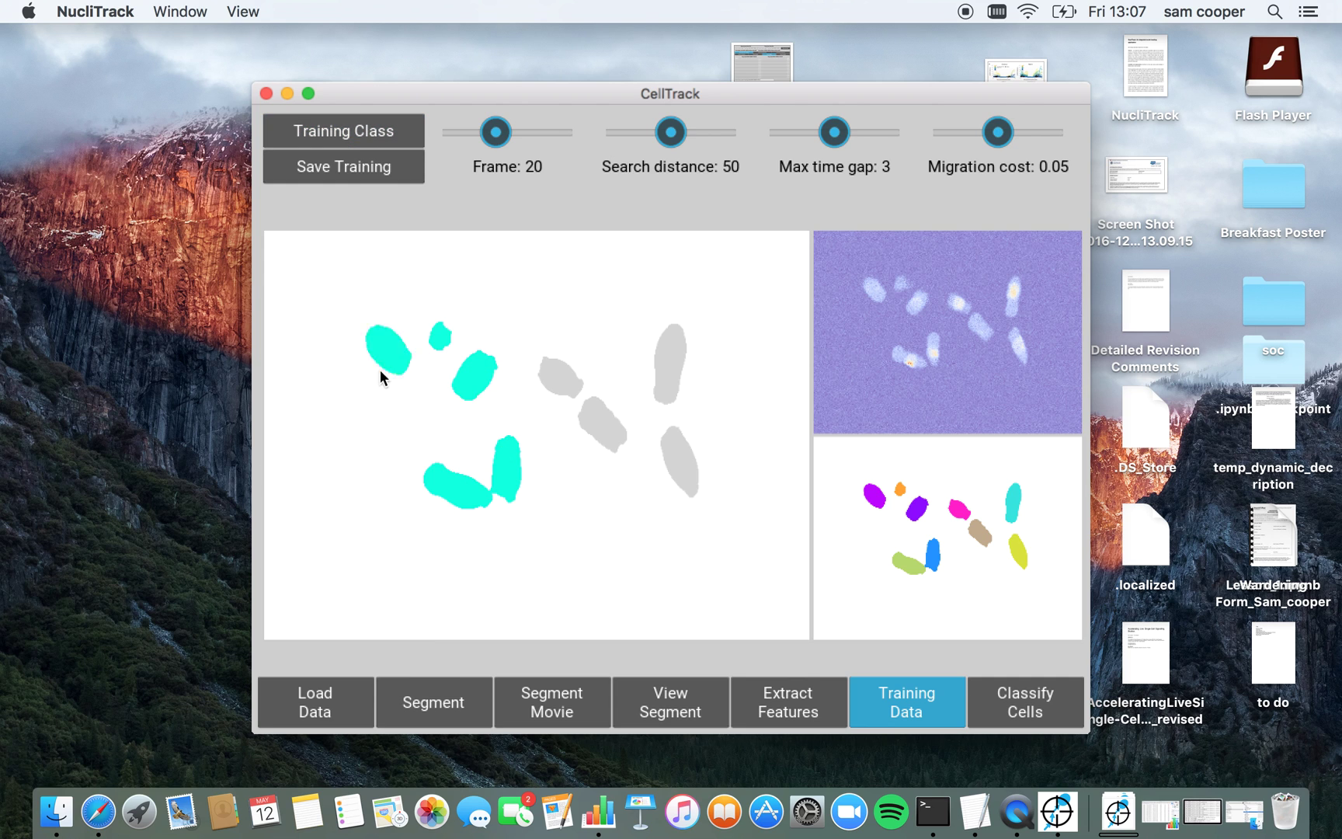
pyautogui.click(566, 384)
pyautogui.click(601, 423)
pyautogui.click(670, 363)
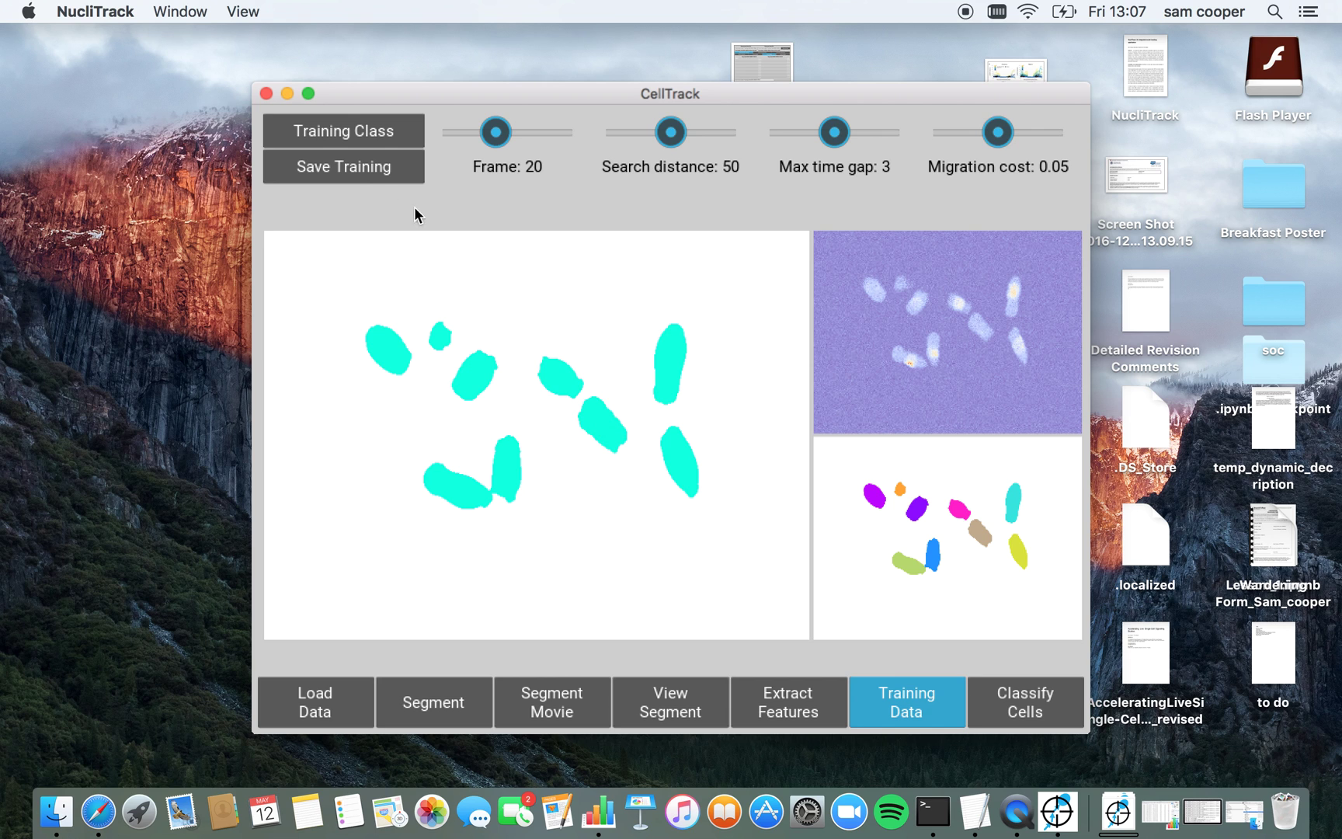
pyautogui.click(350, 170)
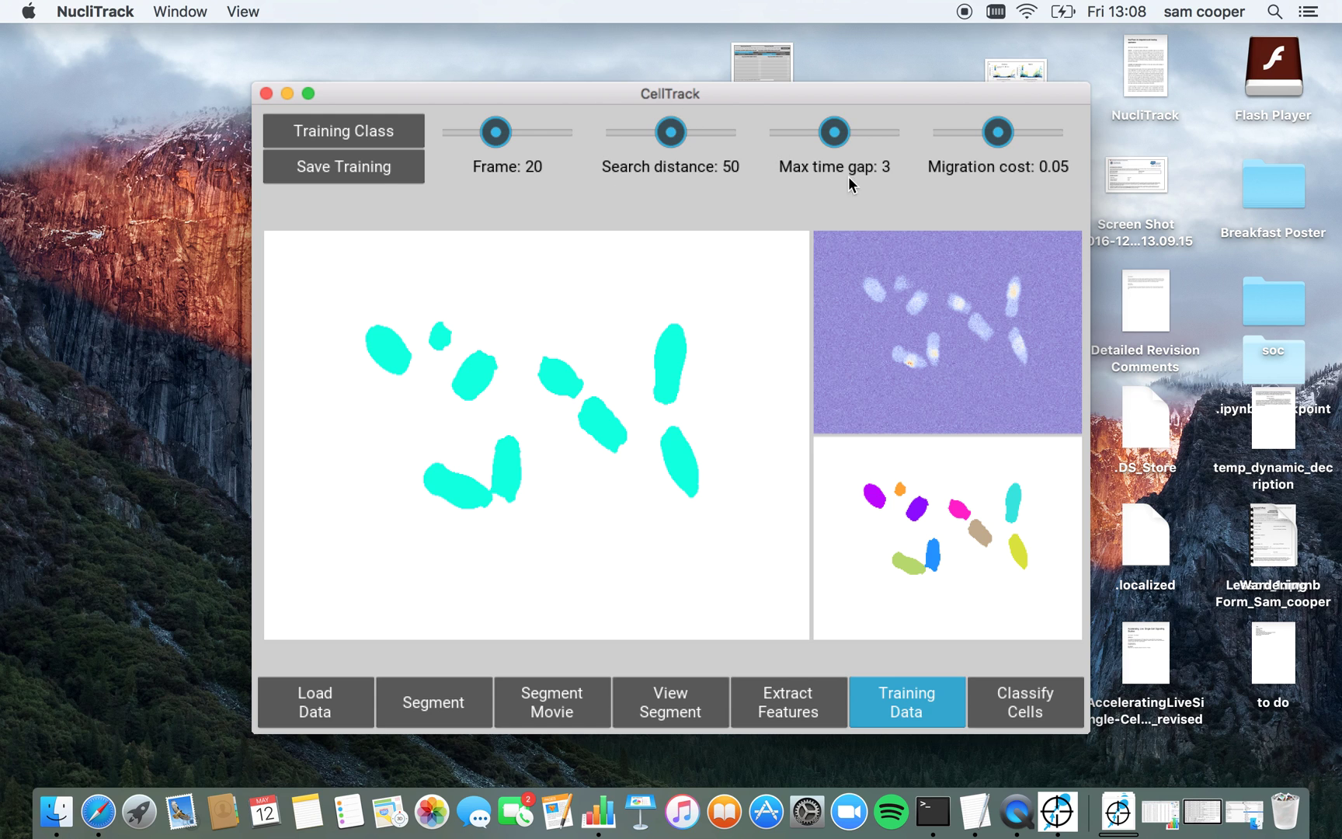
pyautogui.click(1027, 710)
# Track the classified cells across all frames (398 segments) and open the track viewer
pyautogui.click(1031, 709)
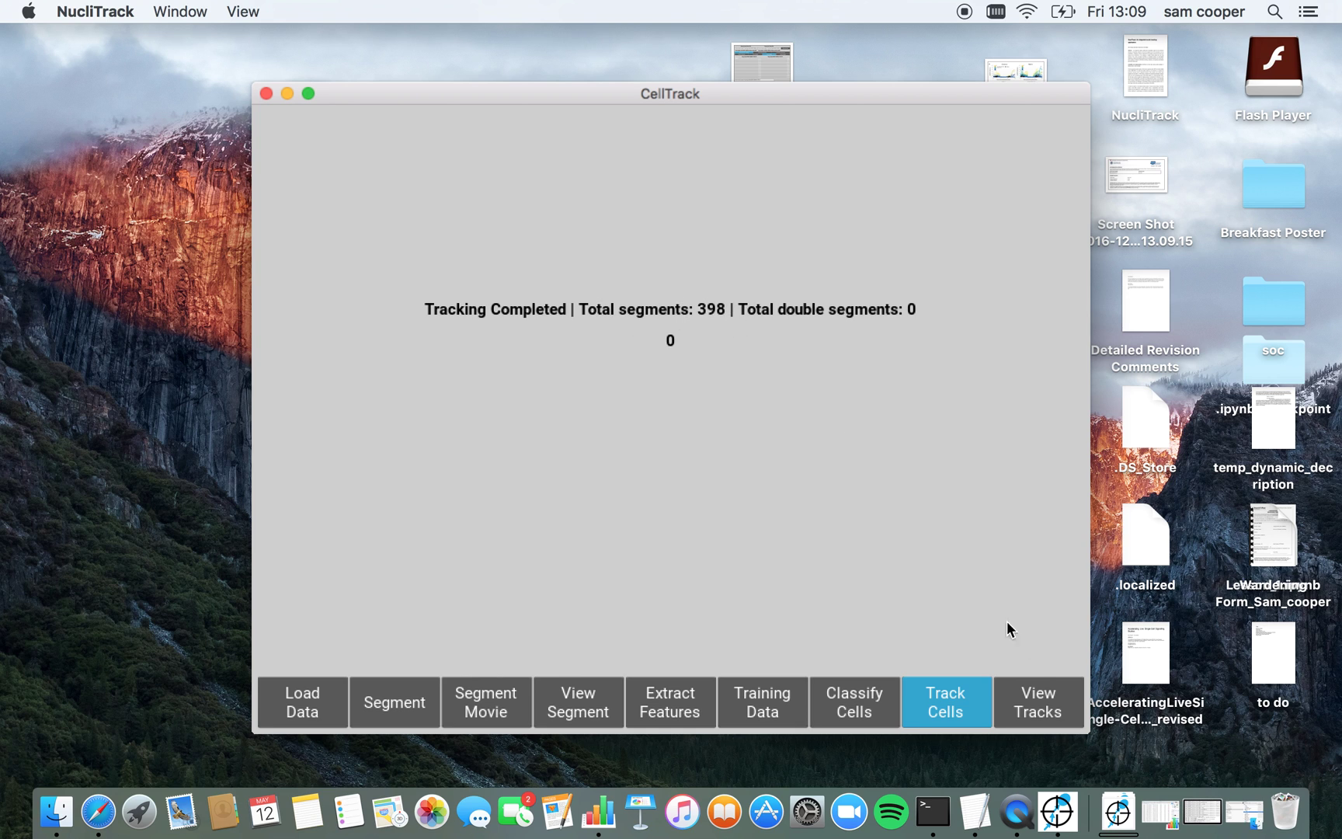
pyautogui.click(1036, 697)
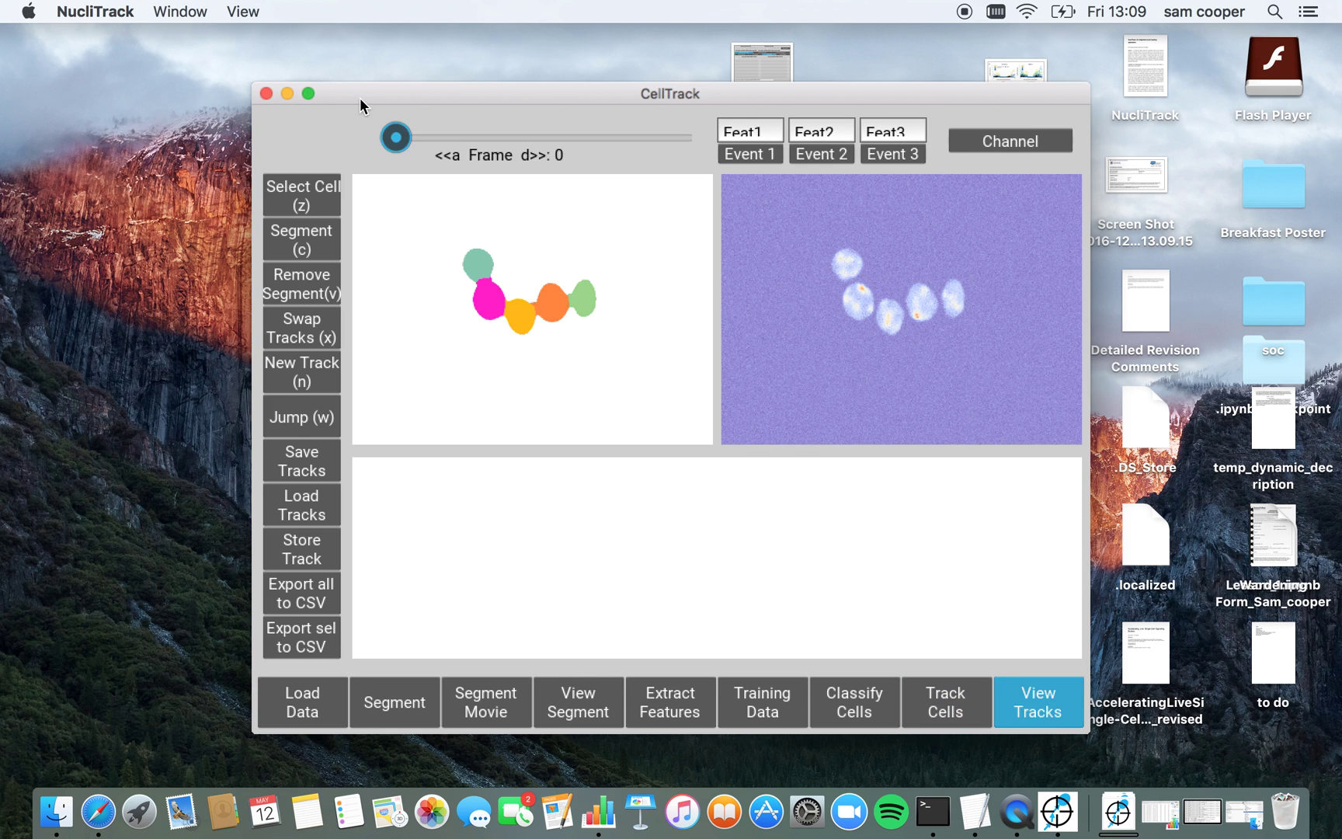
# Move the track viewer to the top-left, enlarge it, and plot the teal cell's track
pyautogui.moveTo(360, 97); pyautogui.dragTo(113, 40)
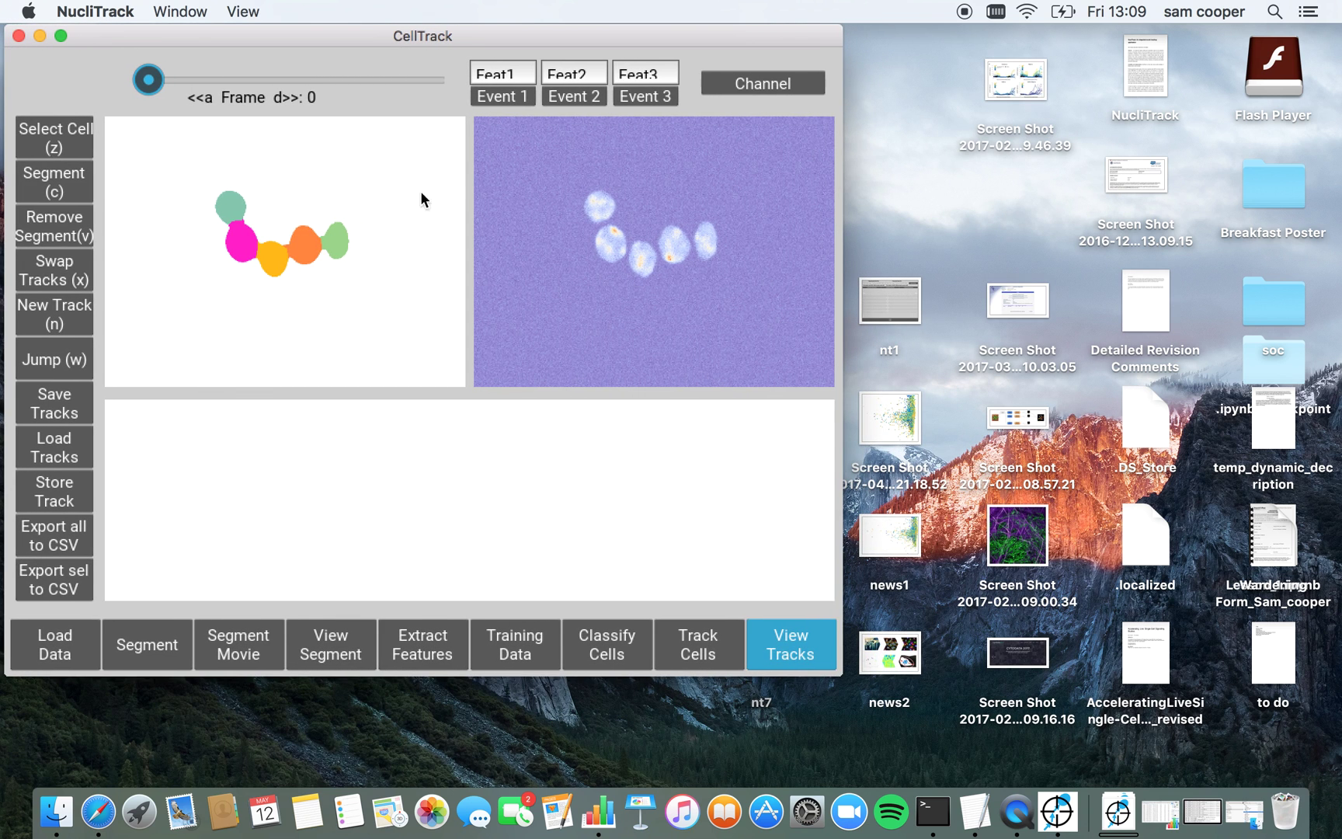
pyautogui.moveTo(842, 674); pyautogui.dragTo(1330, 774)
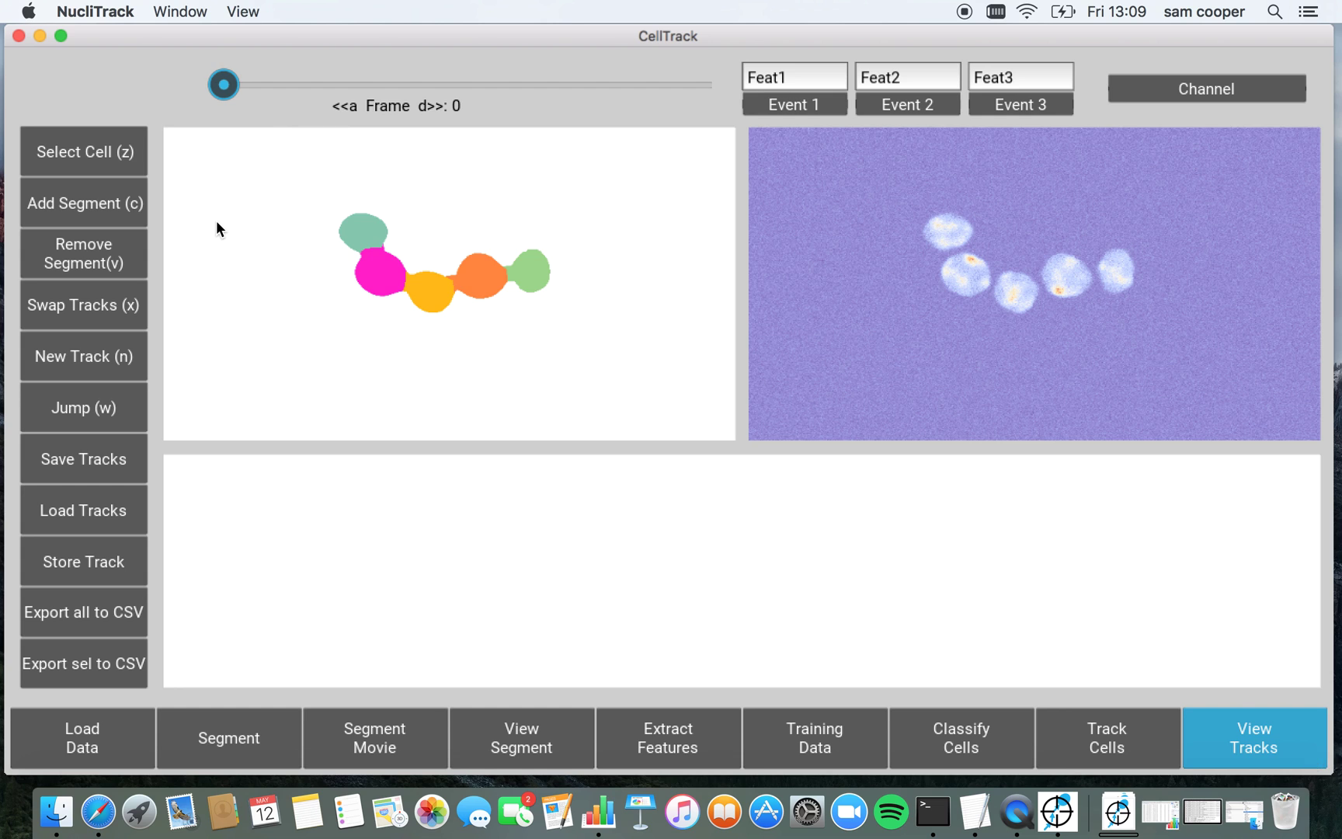
pyautogui.press('z')
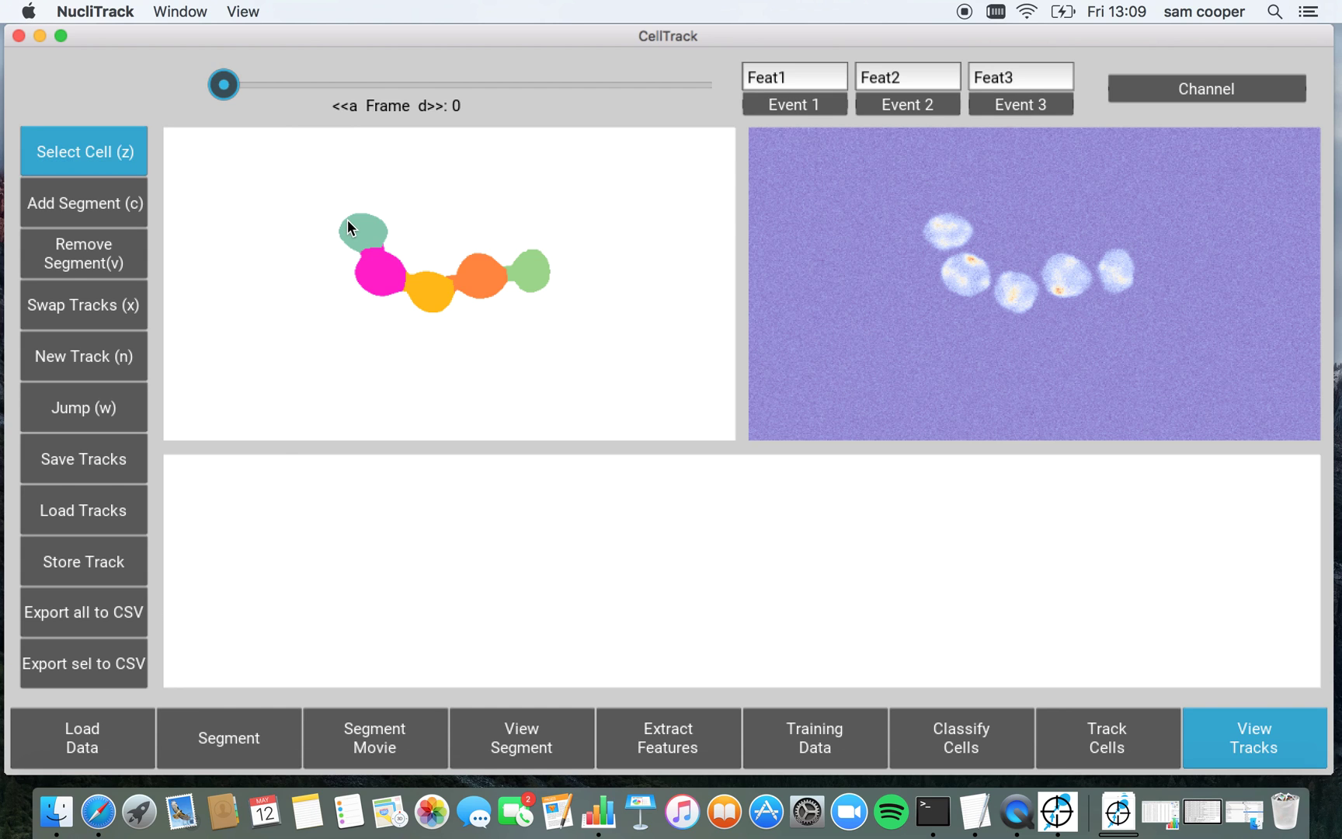
pyautogui.click(357, 232)
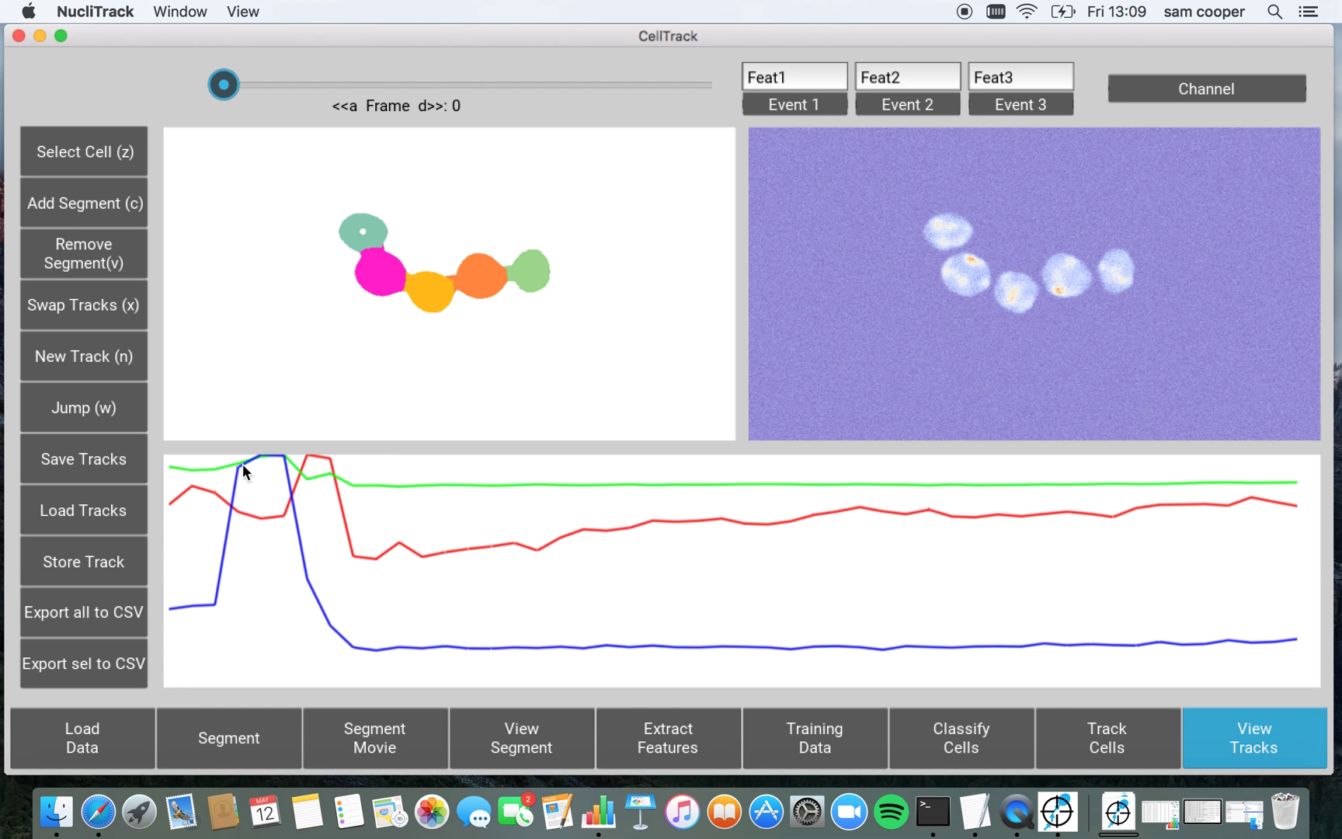
pyautogui.moveTo(227, 77); pyautogui.dragTo(206, 132)
# Plot the tracks of the yellow, orange, green and magenta cells in turn
pyautogui.press('z')
pyautogui.click(429, 303)
pyautogui.press('z')
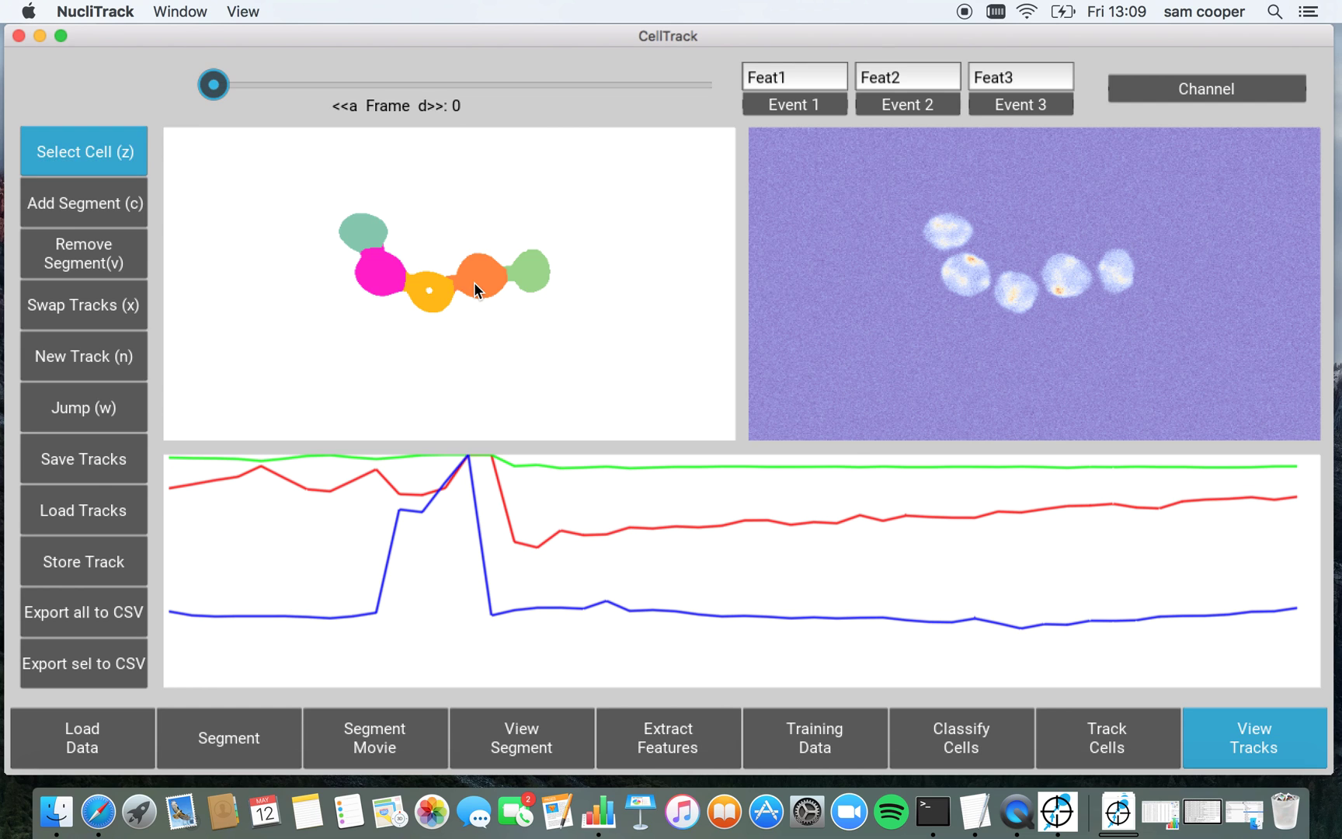
pyautogui.click(473, 282)
pyautogui.press('z')
pyautogui.click(531, 280)
pyautogui.press('z')
pyautogui.click(377, 273)
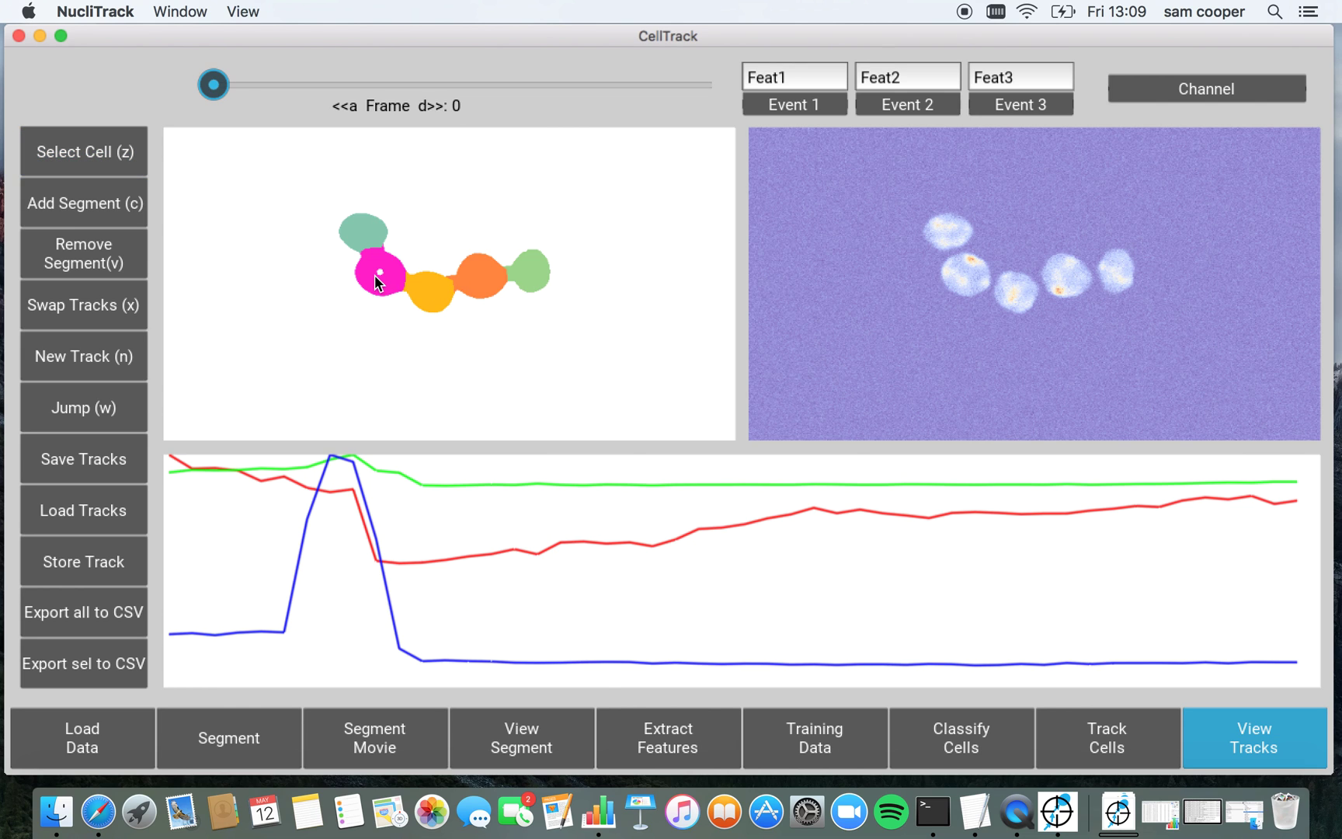
# At frame 25, swap the selected track onto the blue, purple, blue and yellow cells
pyautogui.moveTo(209, 89); pyautogui.dragTo(343, 112)
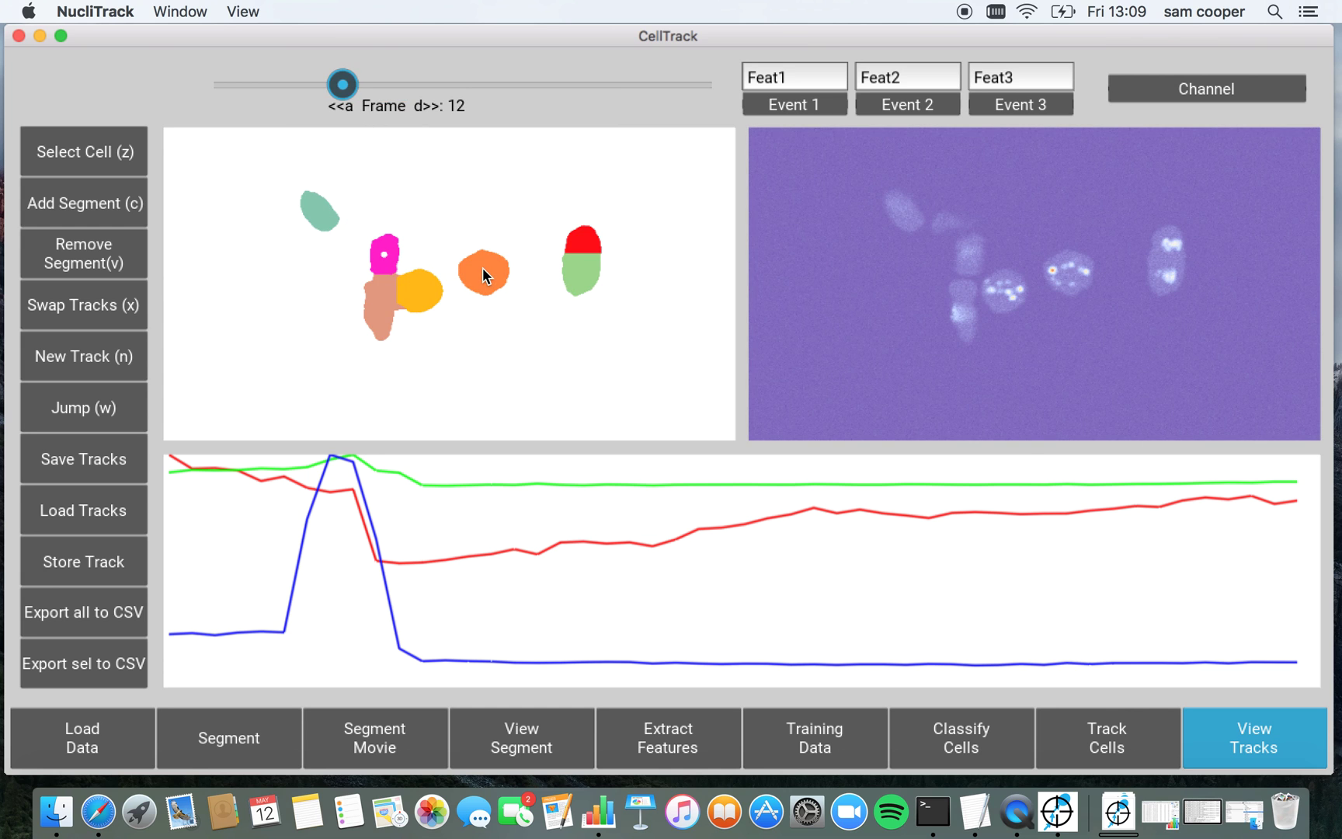
pyautogui.press('z')
pyautogui.moveTo(329, 93); pyautogui.dragTo(477, 87)
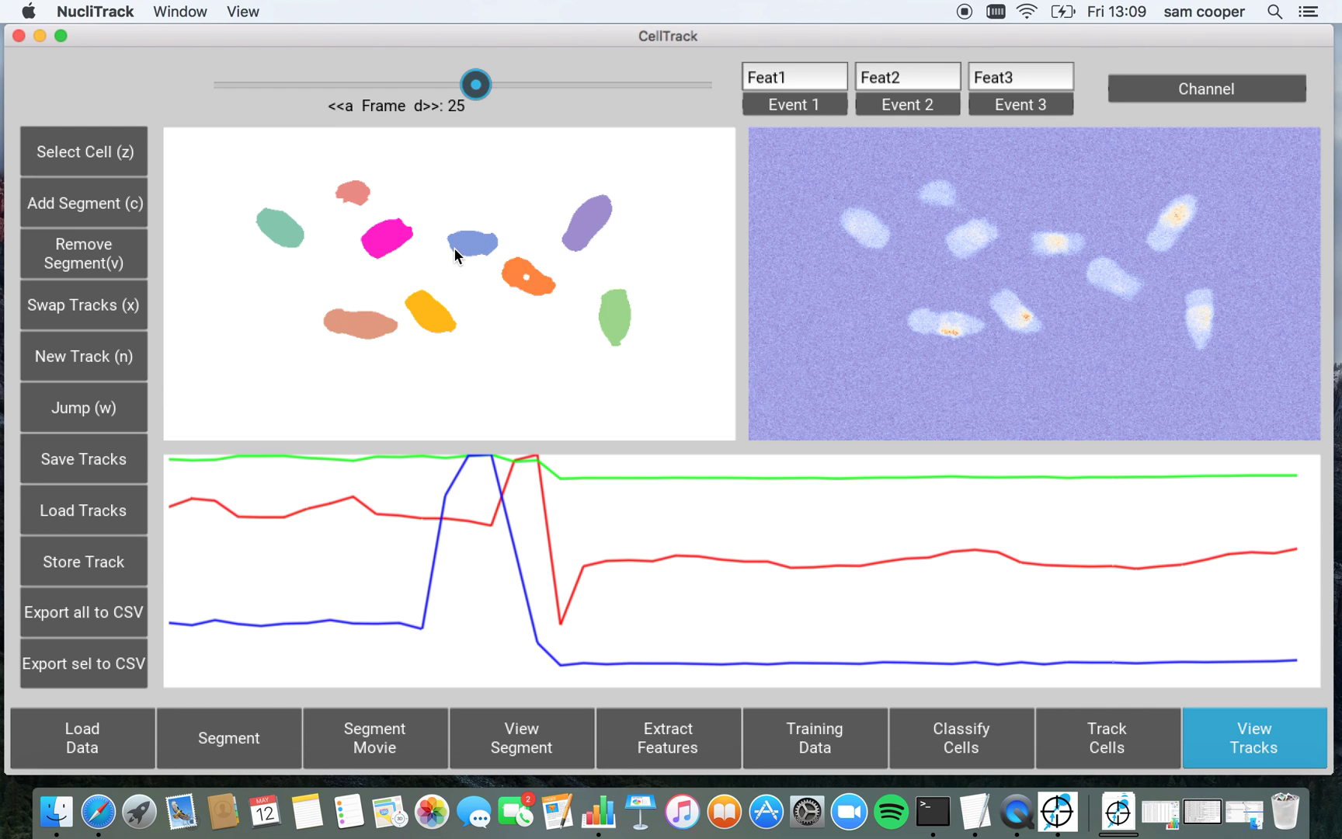
pyautogui.press('x')
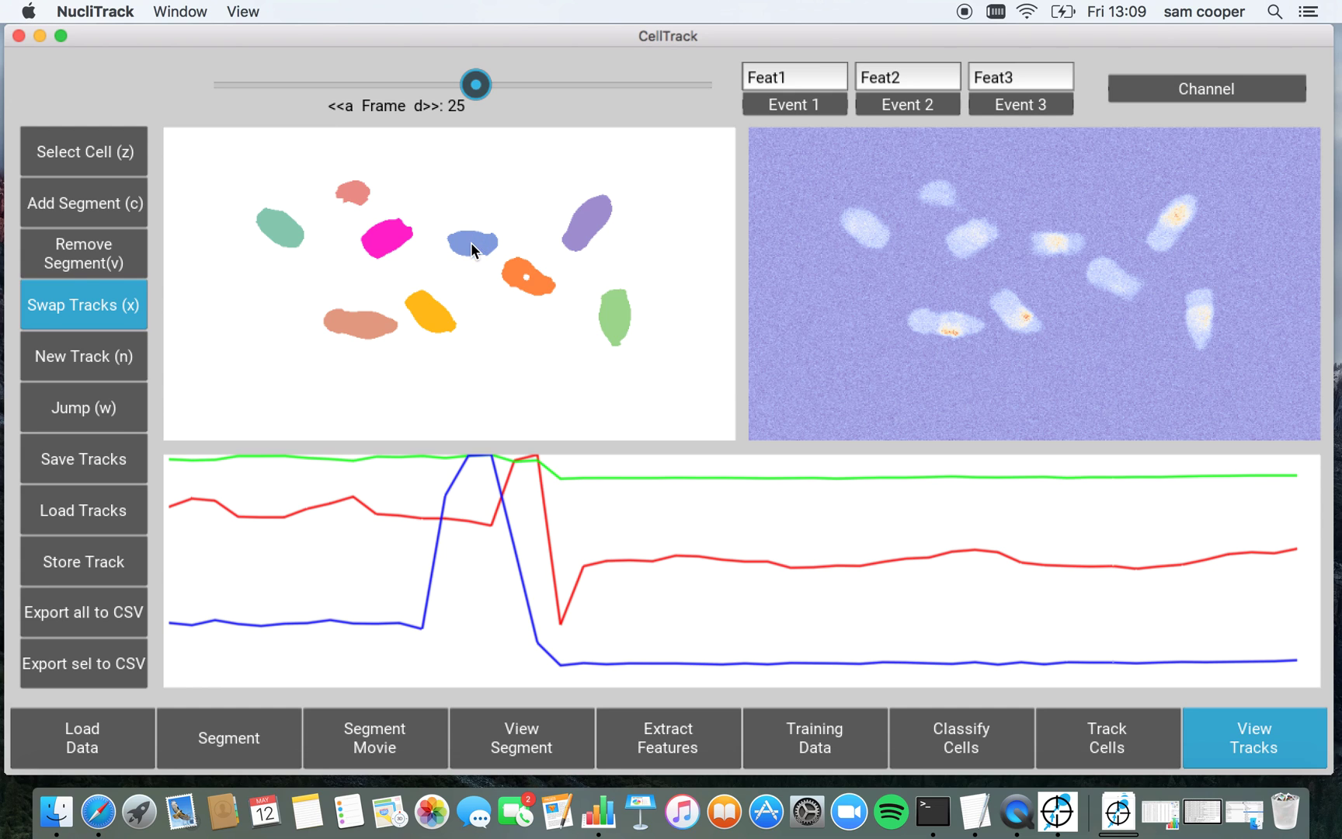
pyautogui.click(471, 245)
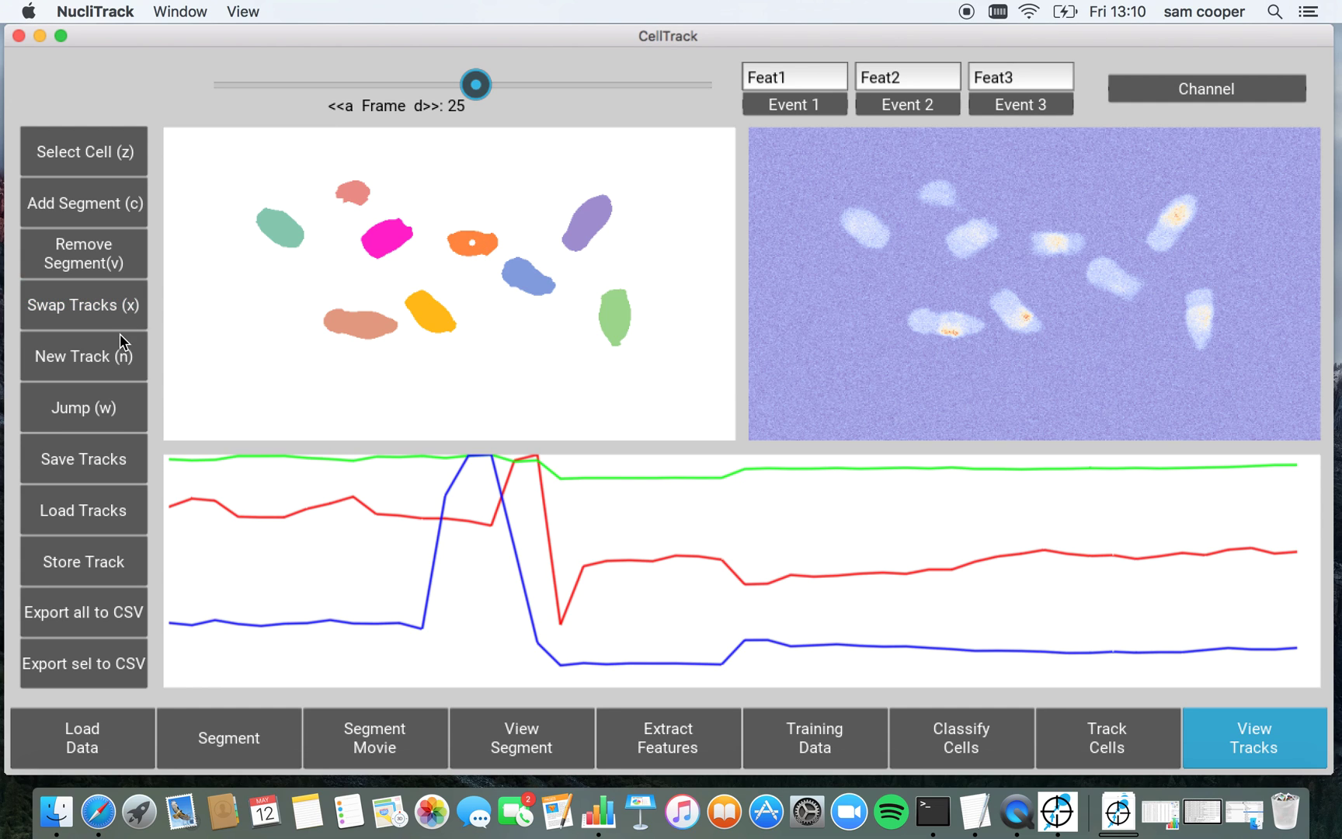
pyautogui.press('x')
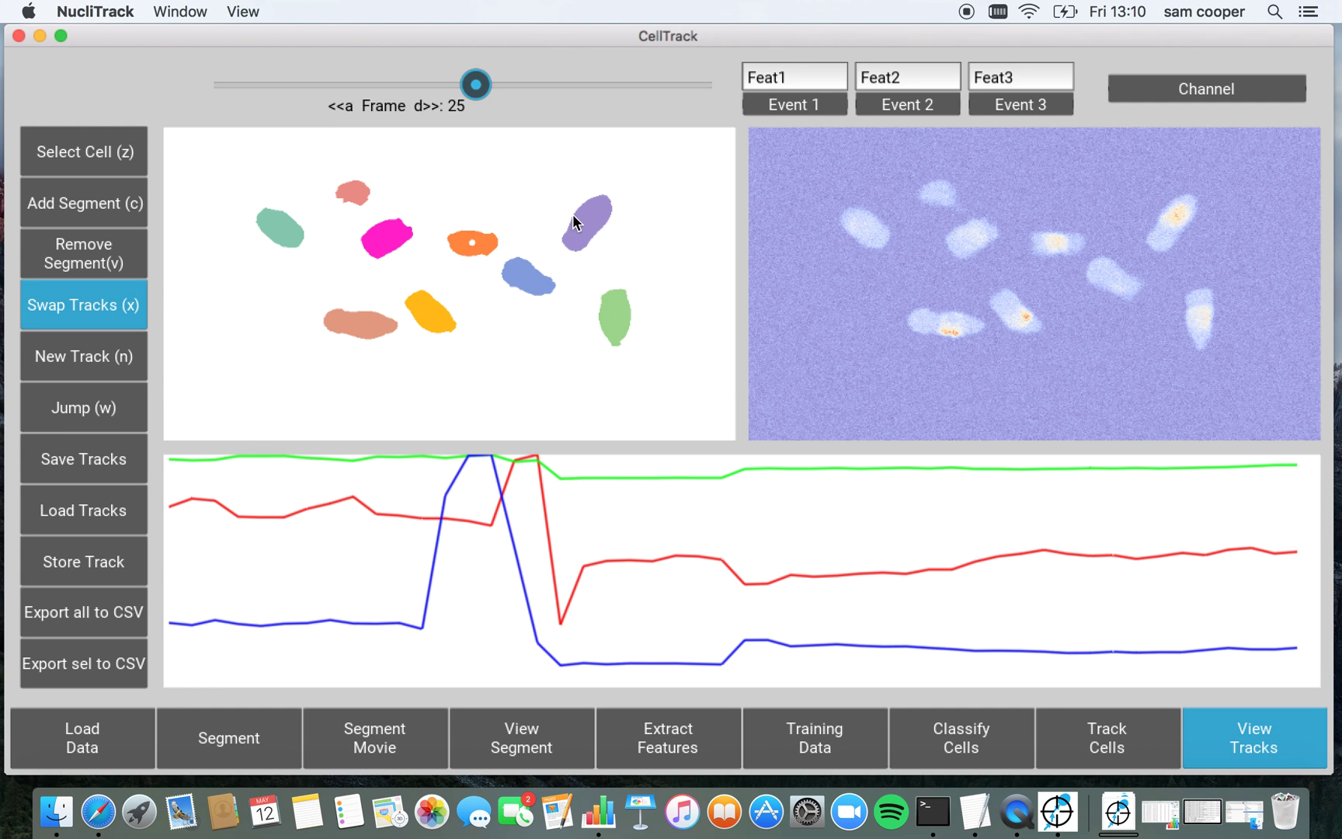
pyautogui.click(584, 210)
pyautogui.press('x')
pyautogui.click(535, 276)
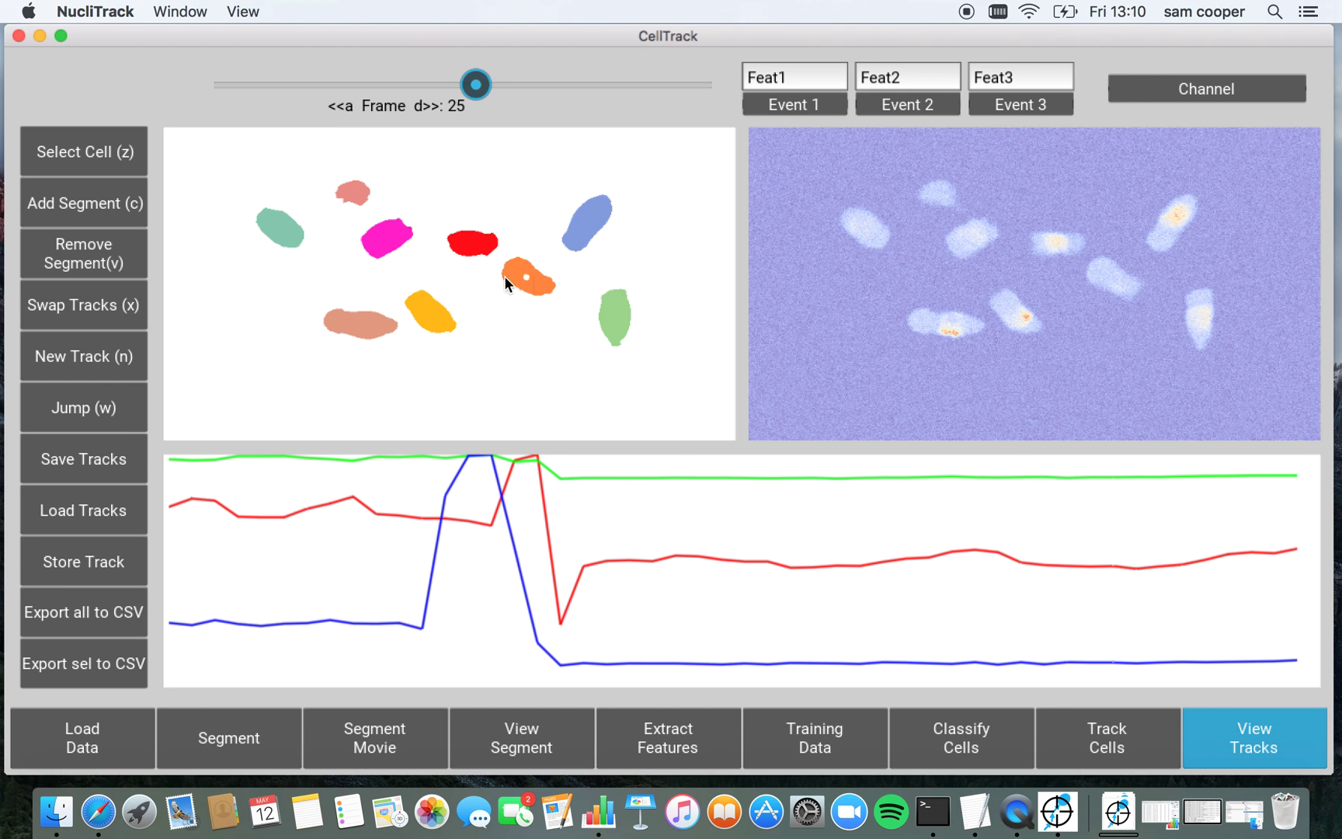
pyautogui.press('x')
pyautogui.click(430, 317)
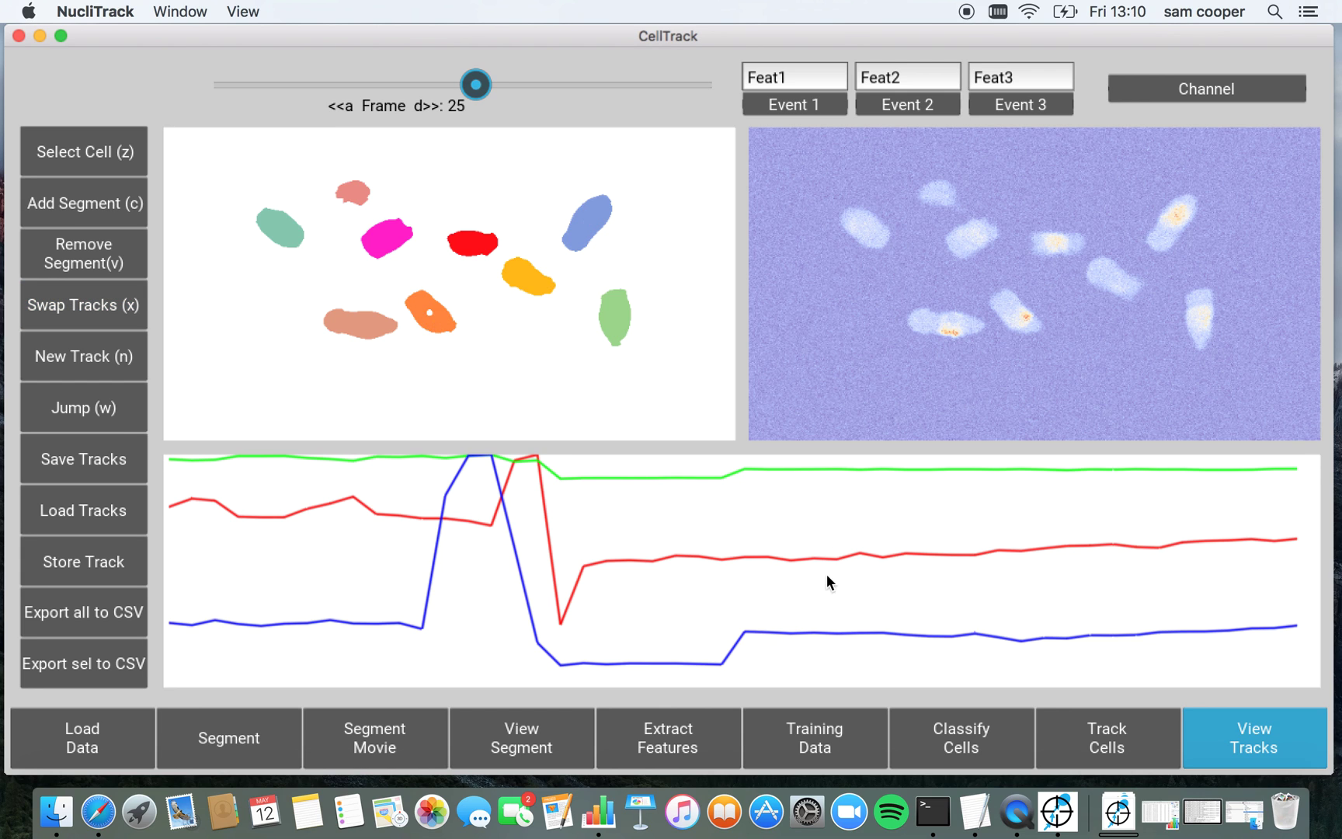
# Compare frames 24–26 and swap the clicked cell onto the selected track at frame 25
pyautogui.press('d')
pyautogui.press('d')
pyautogui.press('d')
pyautogui.press('d')
pyautogui.press('d')
pyautogui.press('d')
pyautogui.press('d')
pyautogui.press('d')
pyautogui.press('d')
pyautogui.press('d')
pyautogui.press('d')
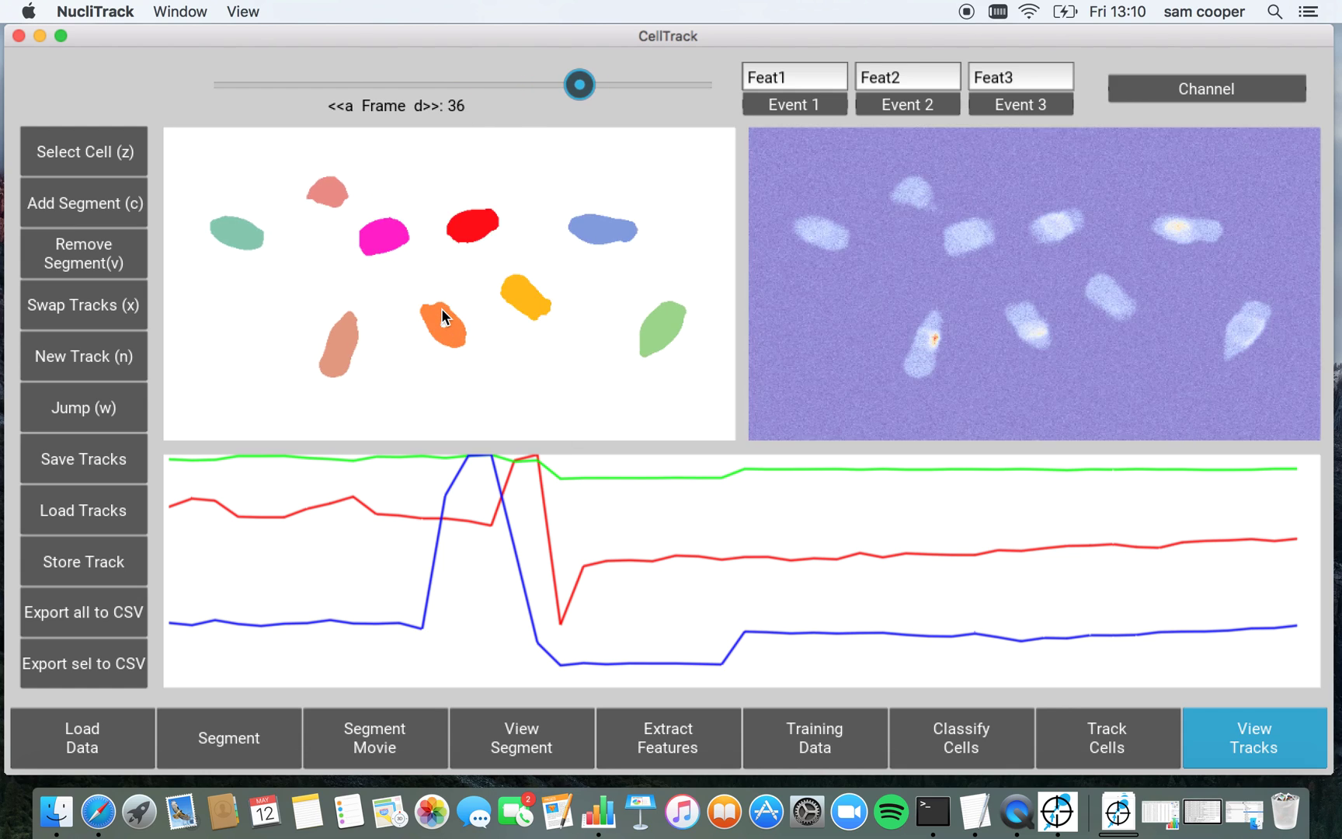
pyautogui.press('a')
pyautogui.press('a')
pyautogui.press('a')
pyautogui.press('a')
pyautogui.press('a')
pyautogui.press('a')
pyautogui.press('a')
pyautogui.press('a')
pyautogui.press('a')
pyautogui.press('a')
pyautogui.press('a')
pyautogui.press('a')
pyautogui.press('a')
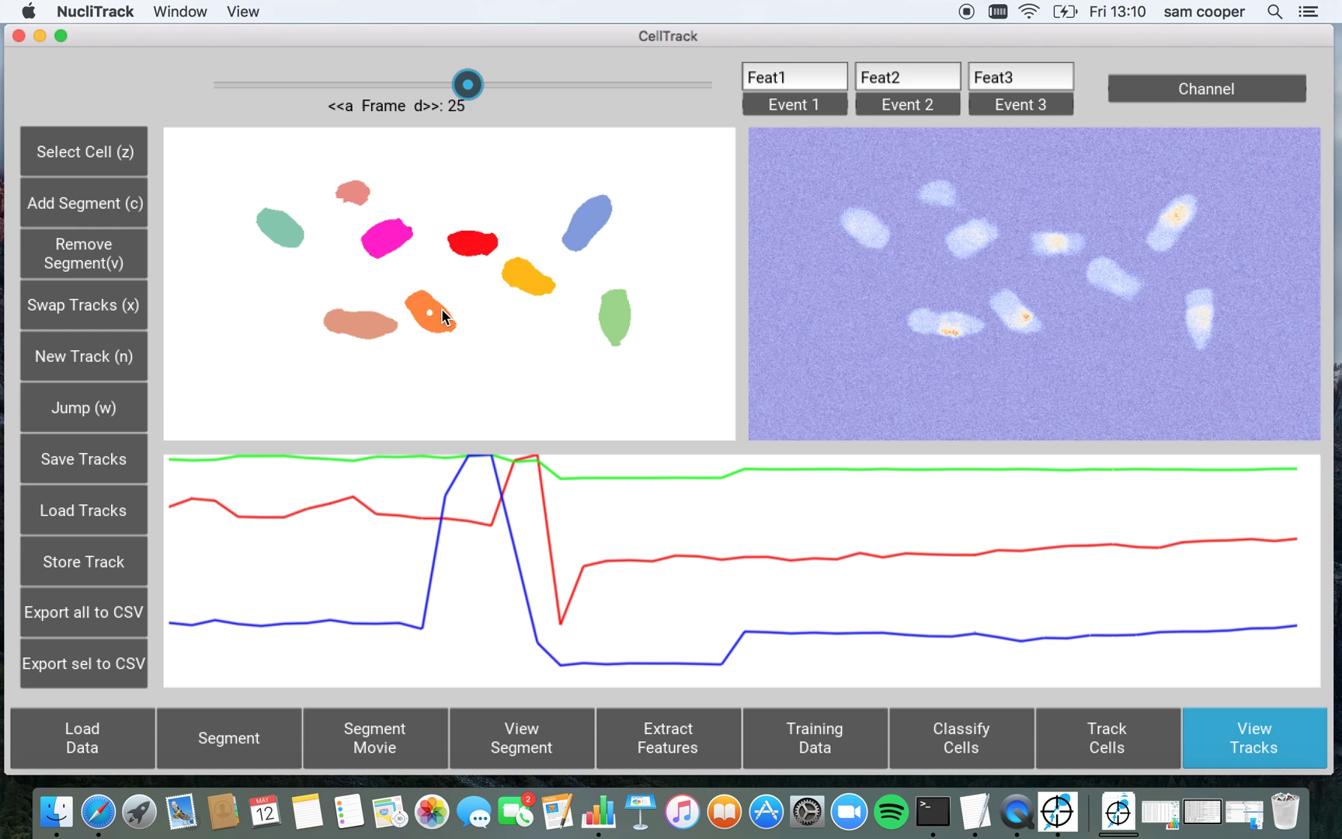
pyautogui.press('d')
pyautogui.press('d')
pyautogui.press('a')
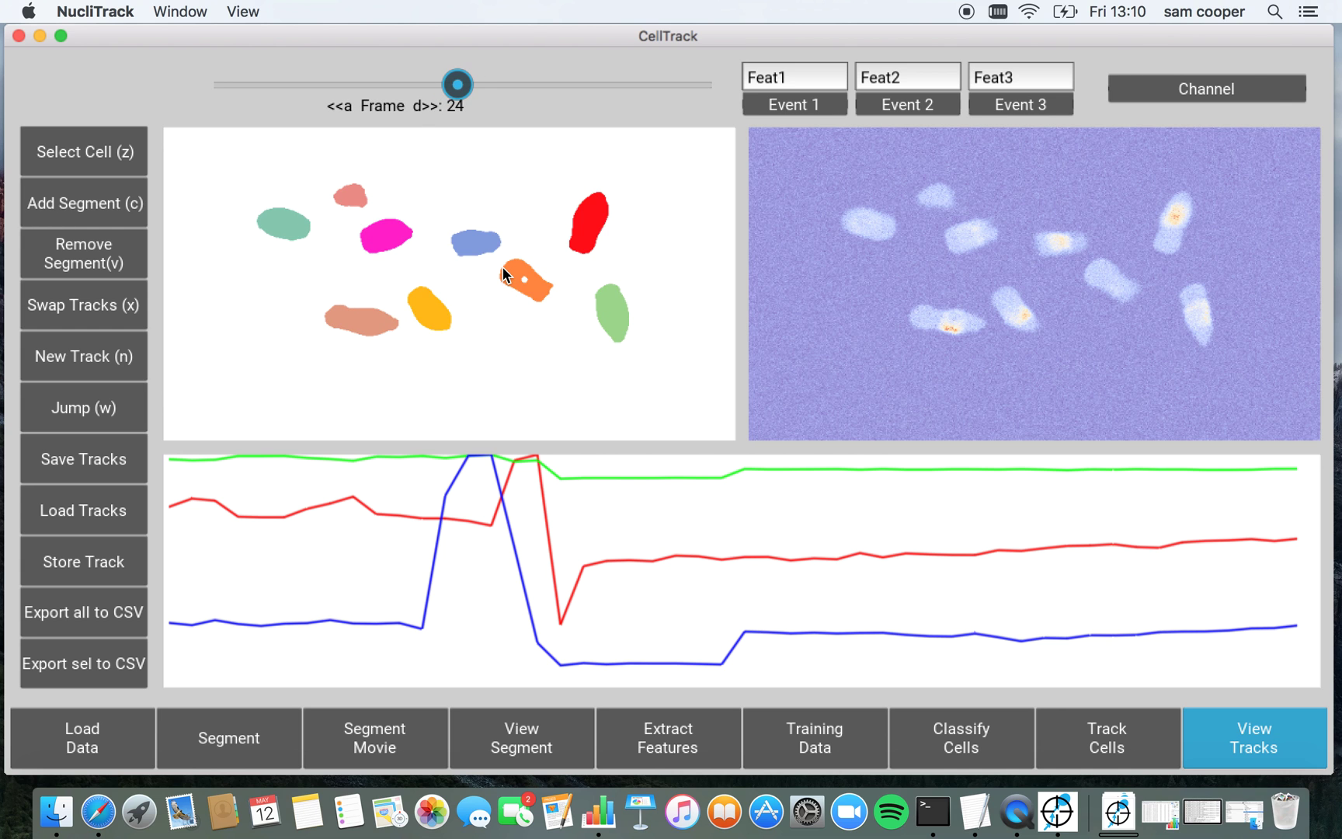
pyautogui.press('d')
pyautogui.press('d')
pyautogui.press('a')
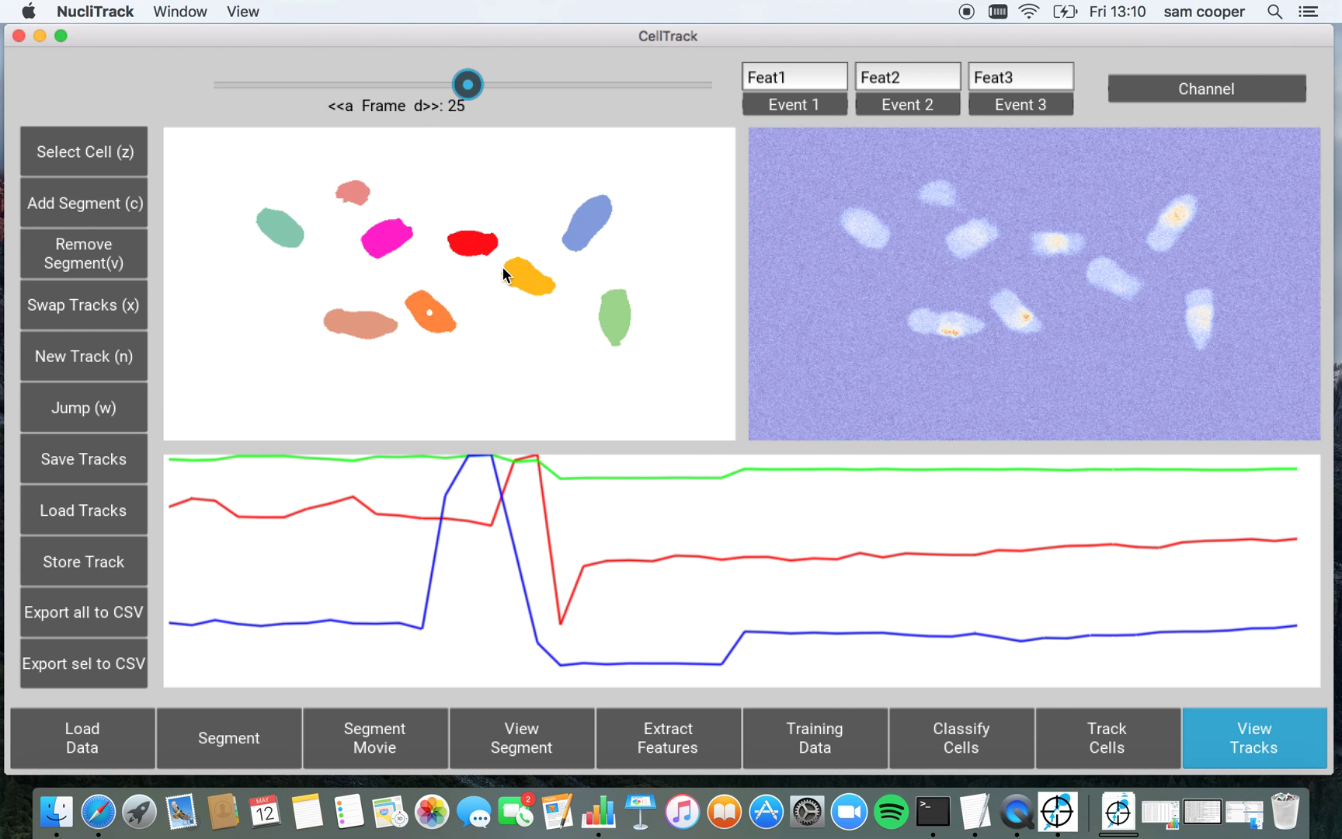
pyautogui.press('a')
pyautogui.press('d')
pyautogui.press('x')
pyautogui.click(524, 286)
pyautogui.press('a')
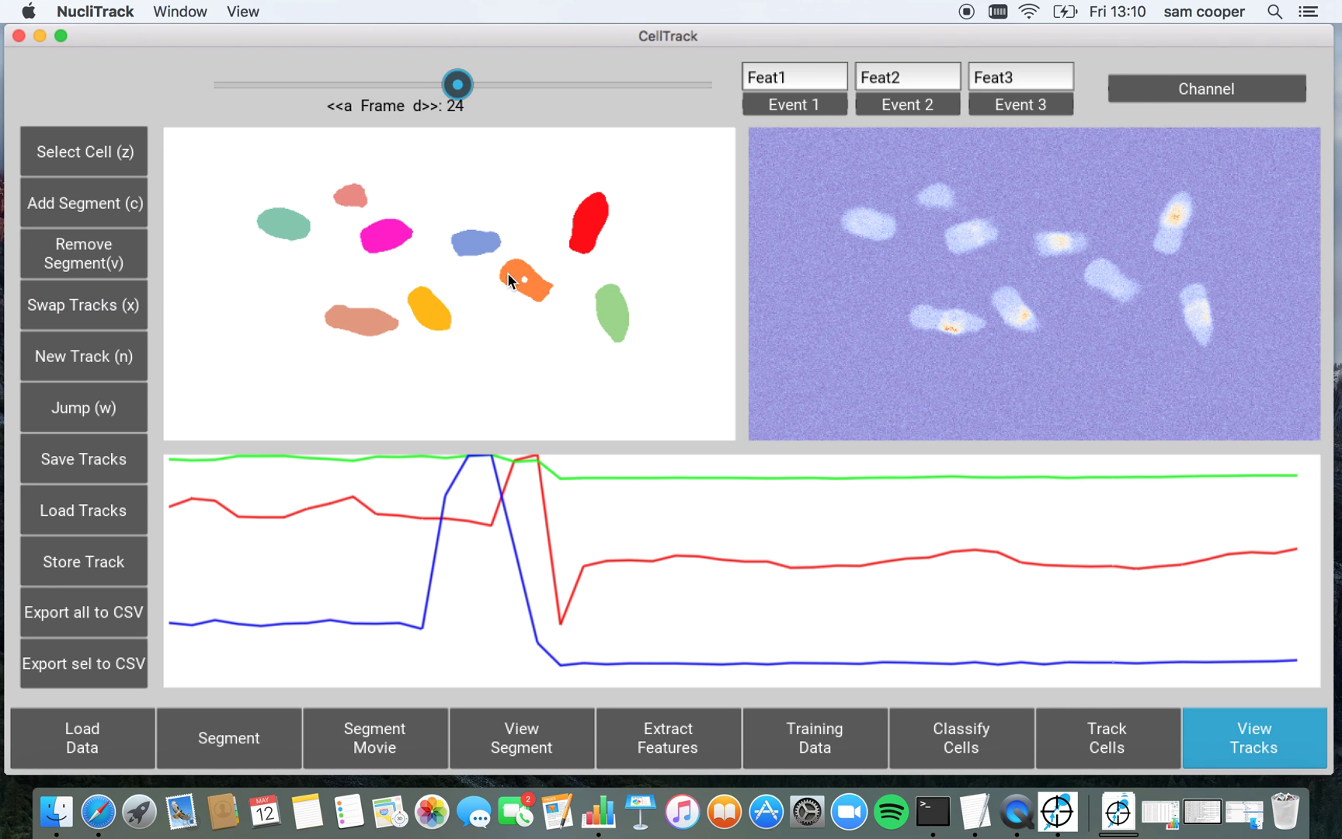
# Select the blue cell, swap it onto its track at frame 25, and return to frame 21
pyautogui.press('z')
pyautogui.click(468, 249)
pyautogui.press('d')
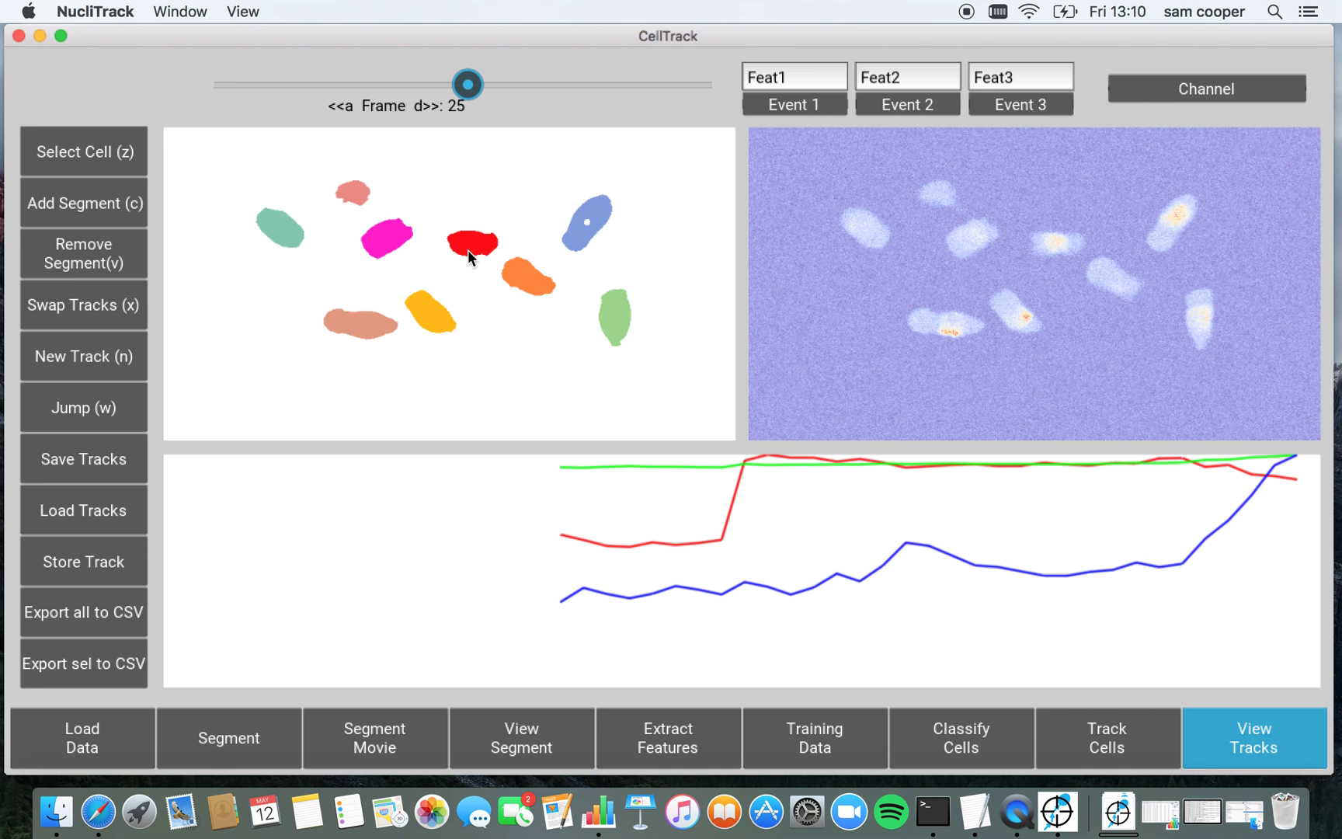
pyautogui.press('x')
pyautogui.click(467, 249)
pyautogui.press('a')
pyautogui.press('d')
pyautogui.press('d')
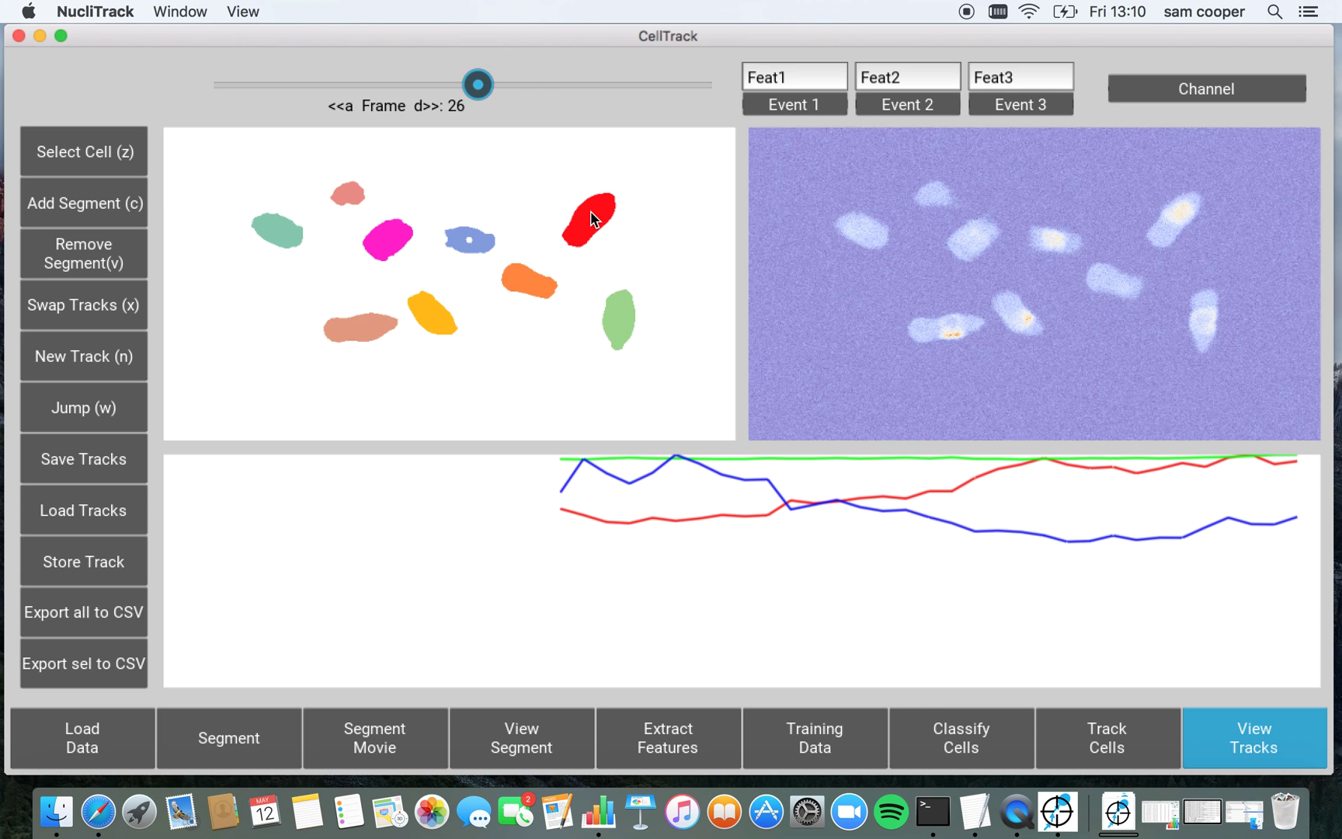
pyautogui.press('d')
pyautogui.press('d')
pyautogui.press('d')
pyautogui.press('a')
pyautogui.press('a')
pyautogui.press('a')
pyautogui.press('a')
pyautogui.press('a')
pyautogui.press('a')
pyautogui.press('a')
pyautogui.press('a')
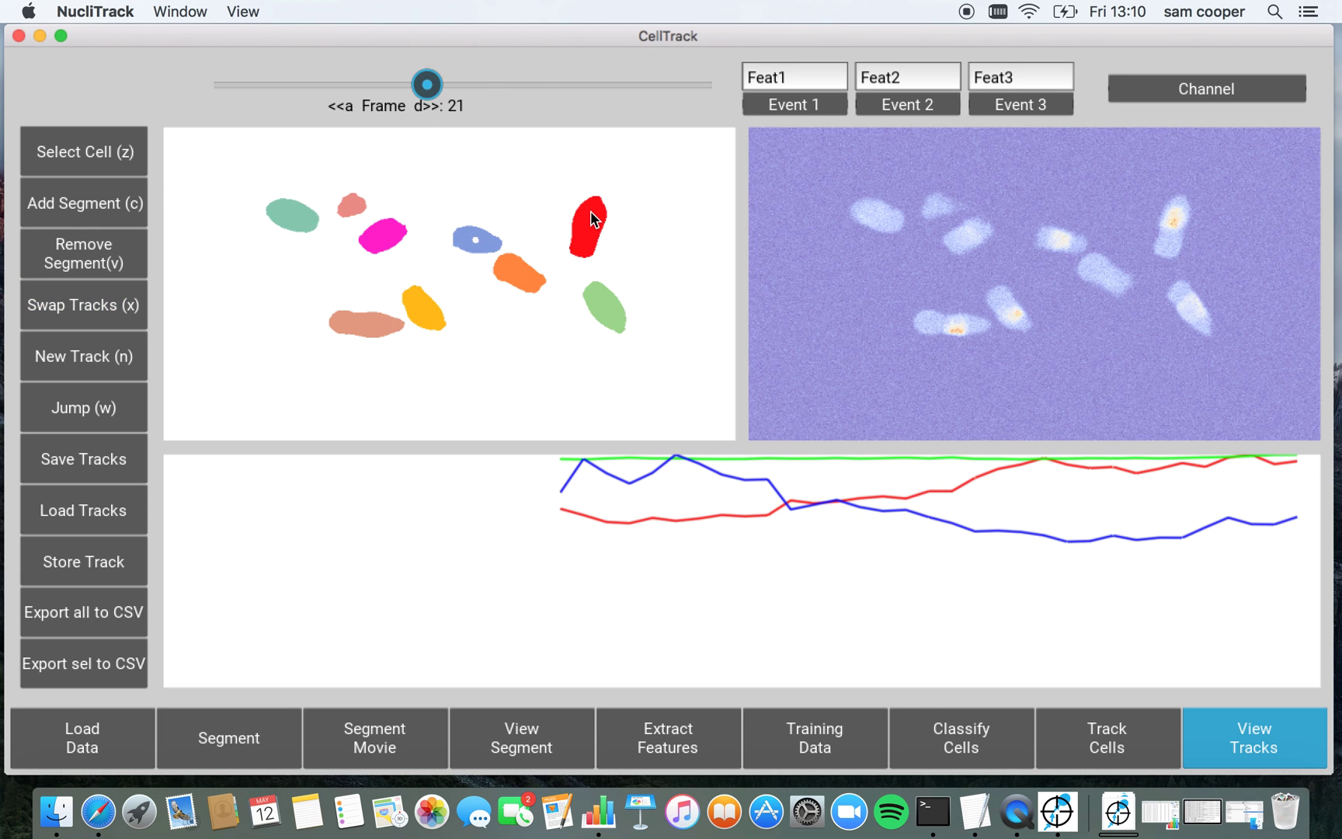
# Select the yellow cell, remove the orange cell's frame-21 segment, and re-add it as orange
pyautogui.press('z')
pyautogui.click(417, 314)
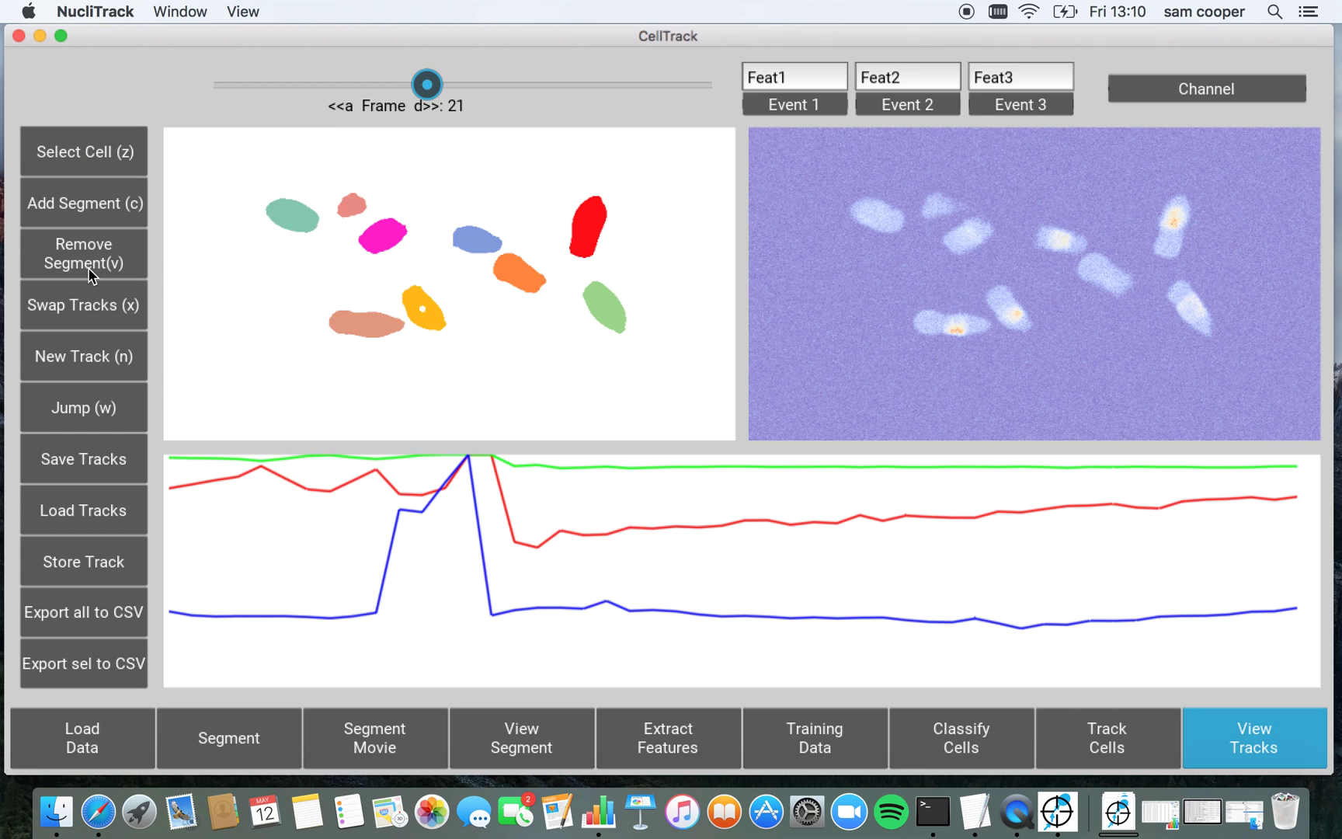
pyautogui.press('v')
pyautogui.click(512, 278)
pyautogui.press('c')
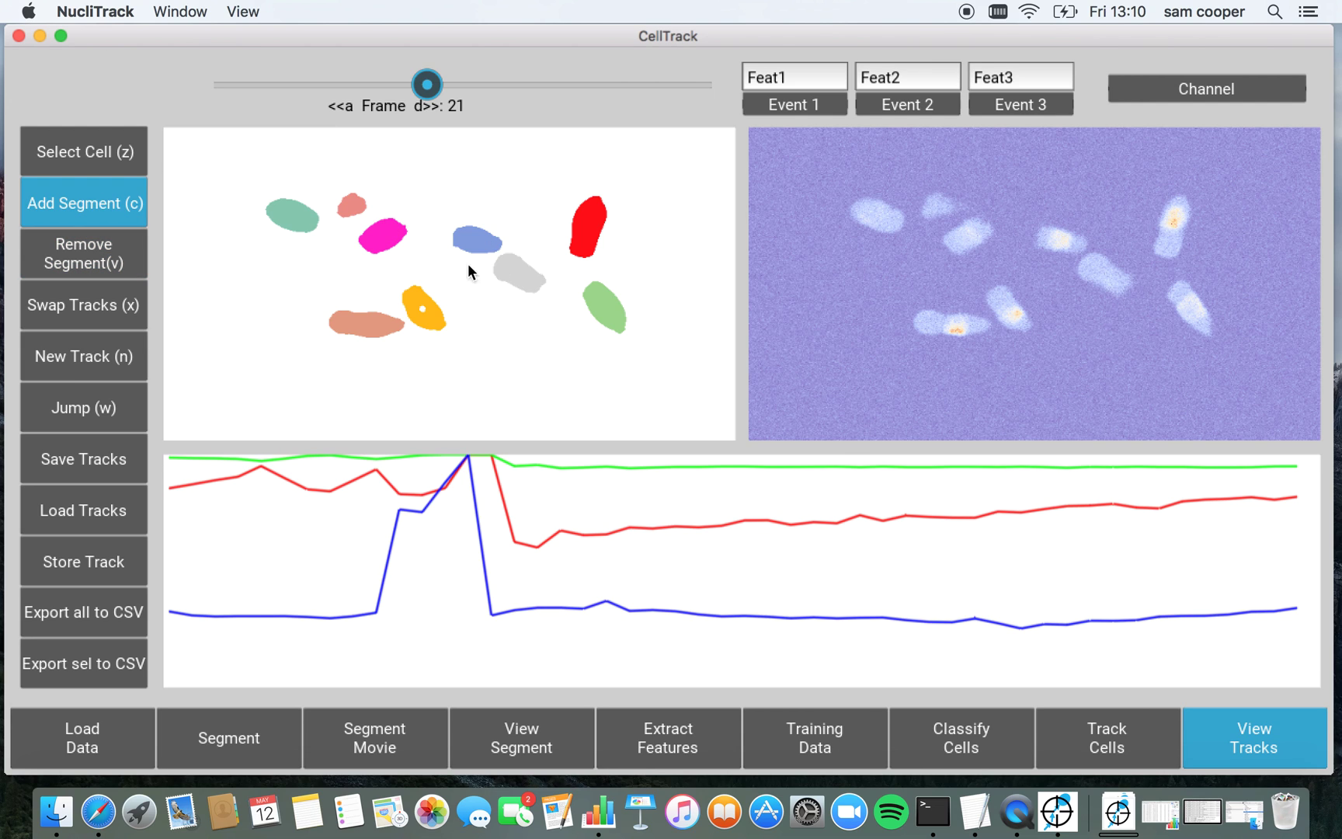
pyautogui.click(527, 272)
# Compare nearby frames, then add the grey frame-21 cell as a yellow segment
pyautogui.press('a')
pyautogui.press('a')
pyautogui.press('d')
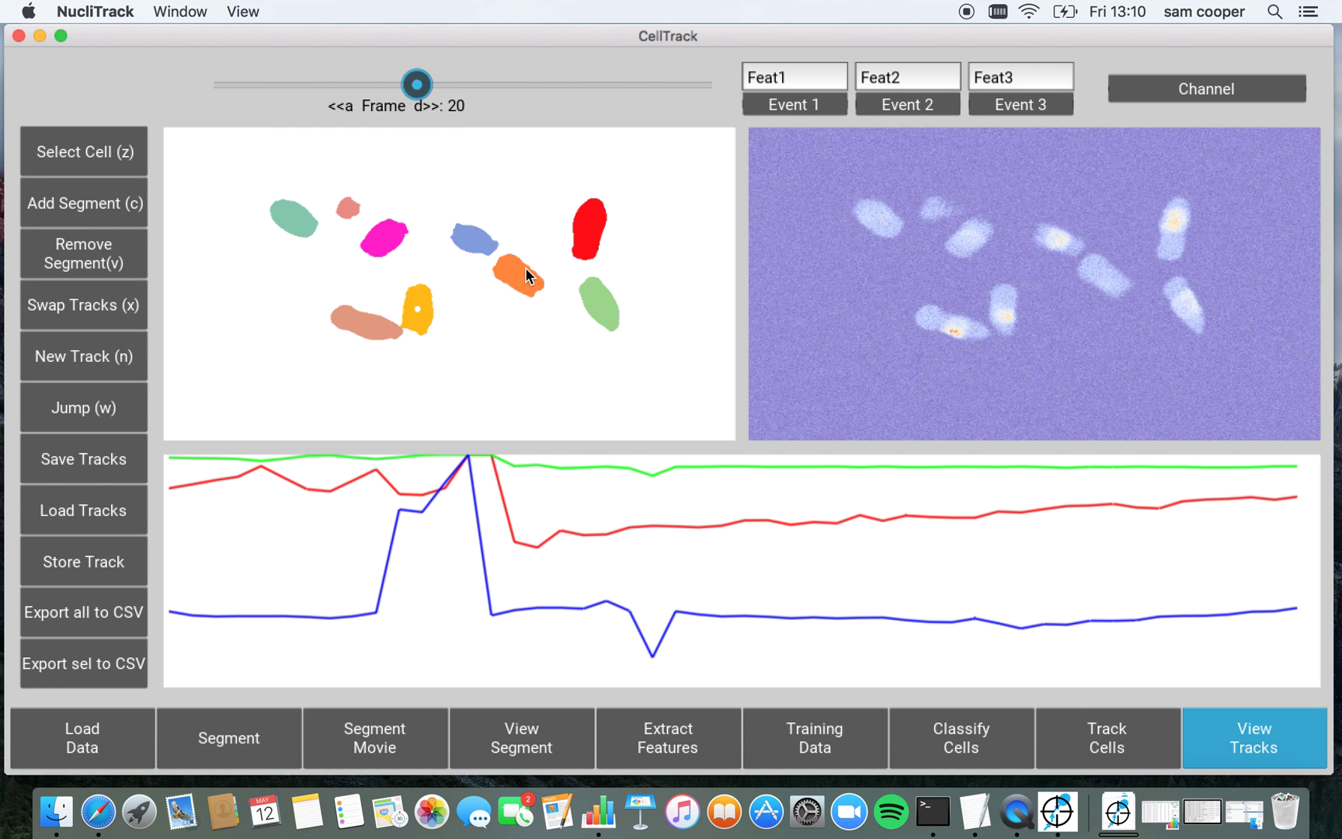
pyautogui.press('d')
pyautogui.press('d')
pyautogui.press('a')
pyautogui.press('a')
pyautogui.press('d')
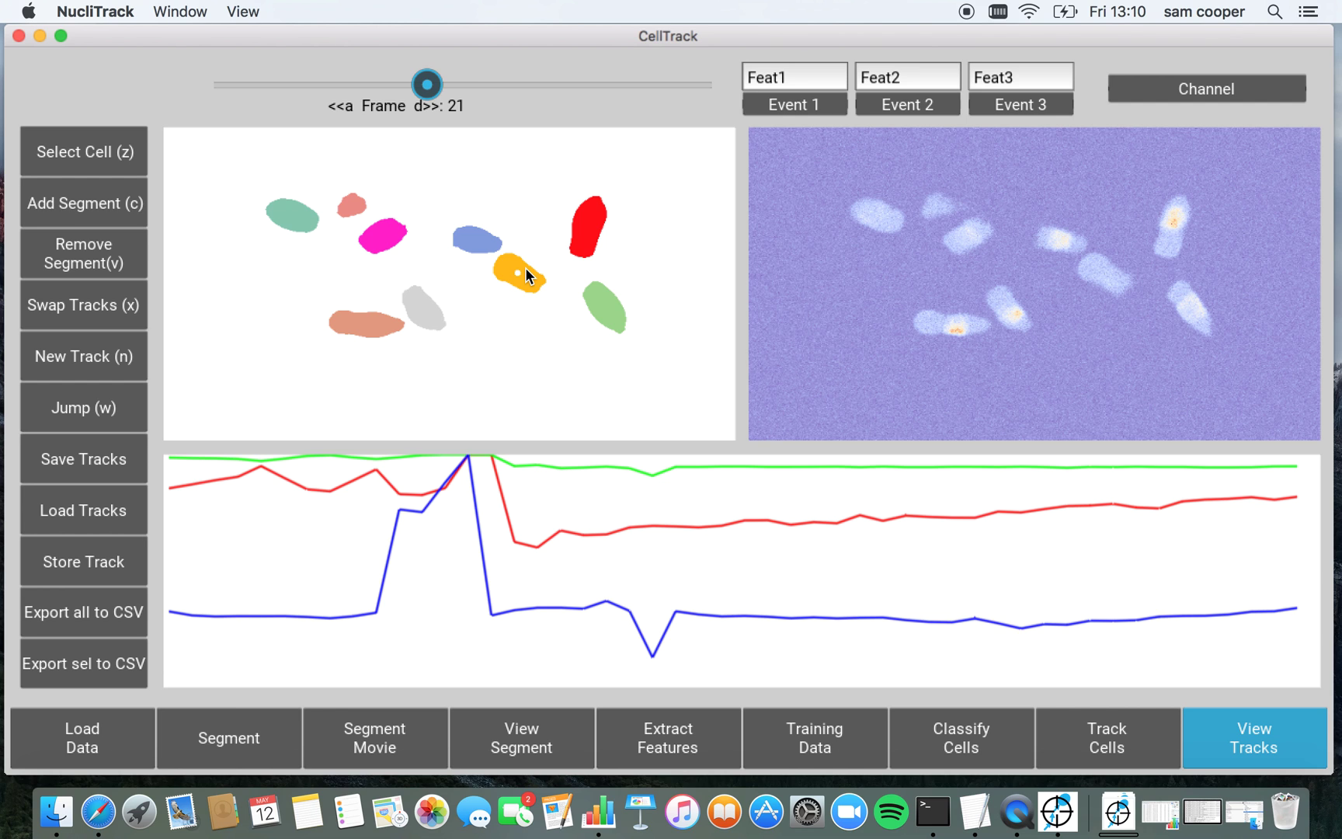
pyautogui.press('c')
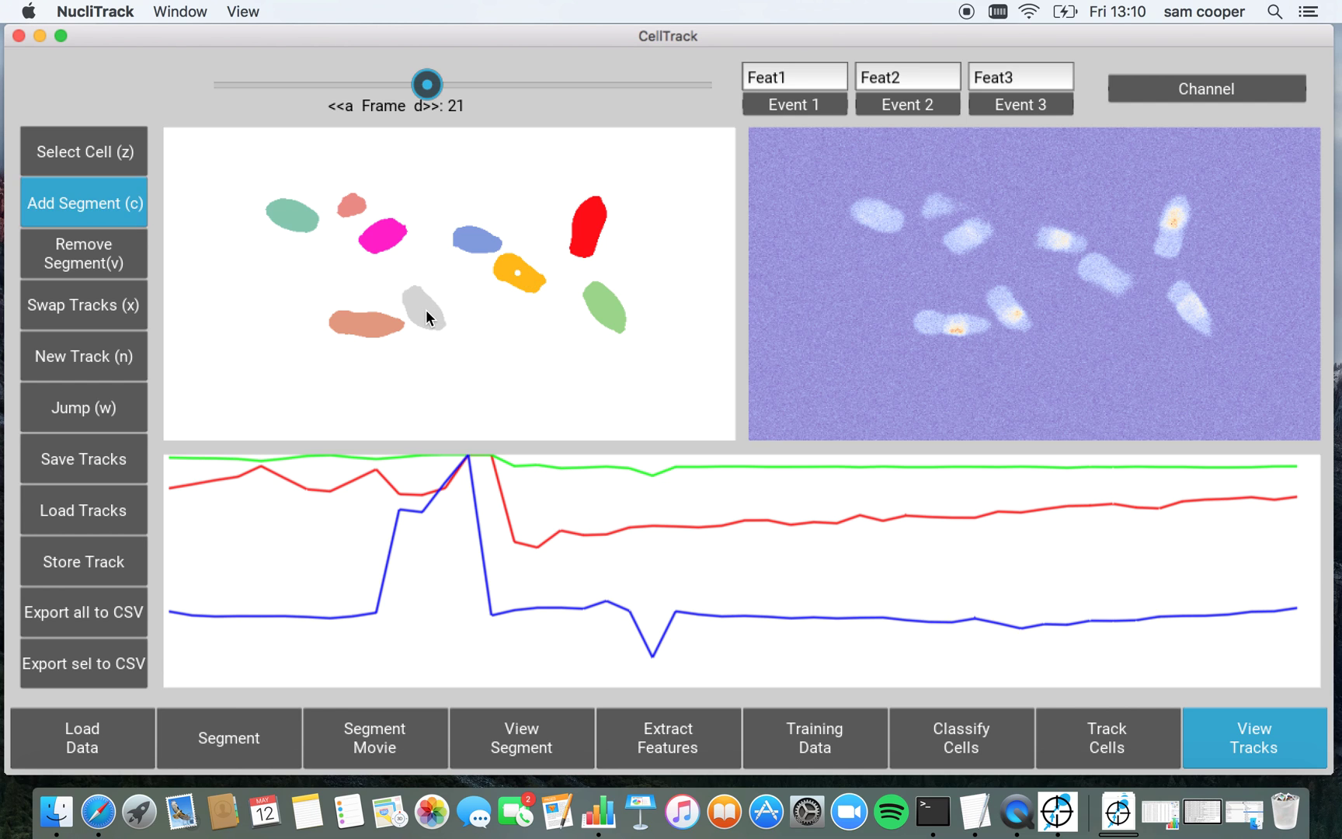
pyautogui.click(425, 310)
pyautogui.press('a')
# Select the orange cell at frame 20 and add the grey frame-21 cell into its track
pyautogui.press('z')
pyautogui.click(512, 274)
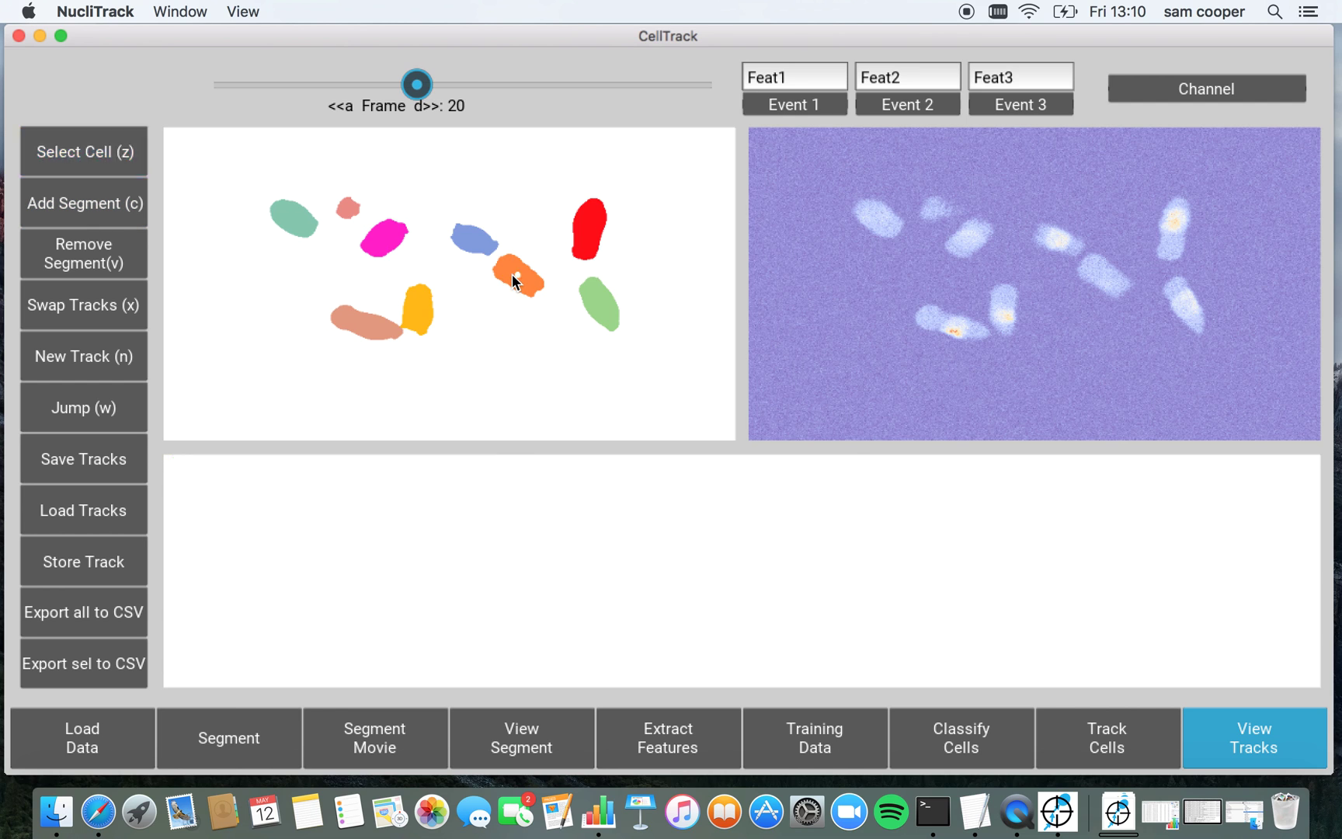
pyautogui.press('d')
pyautogui.press('c')
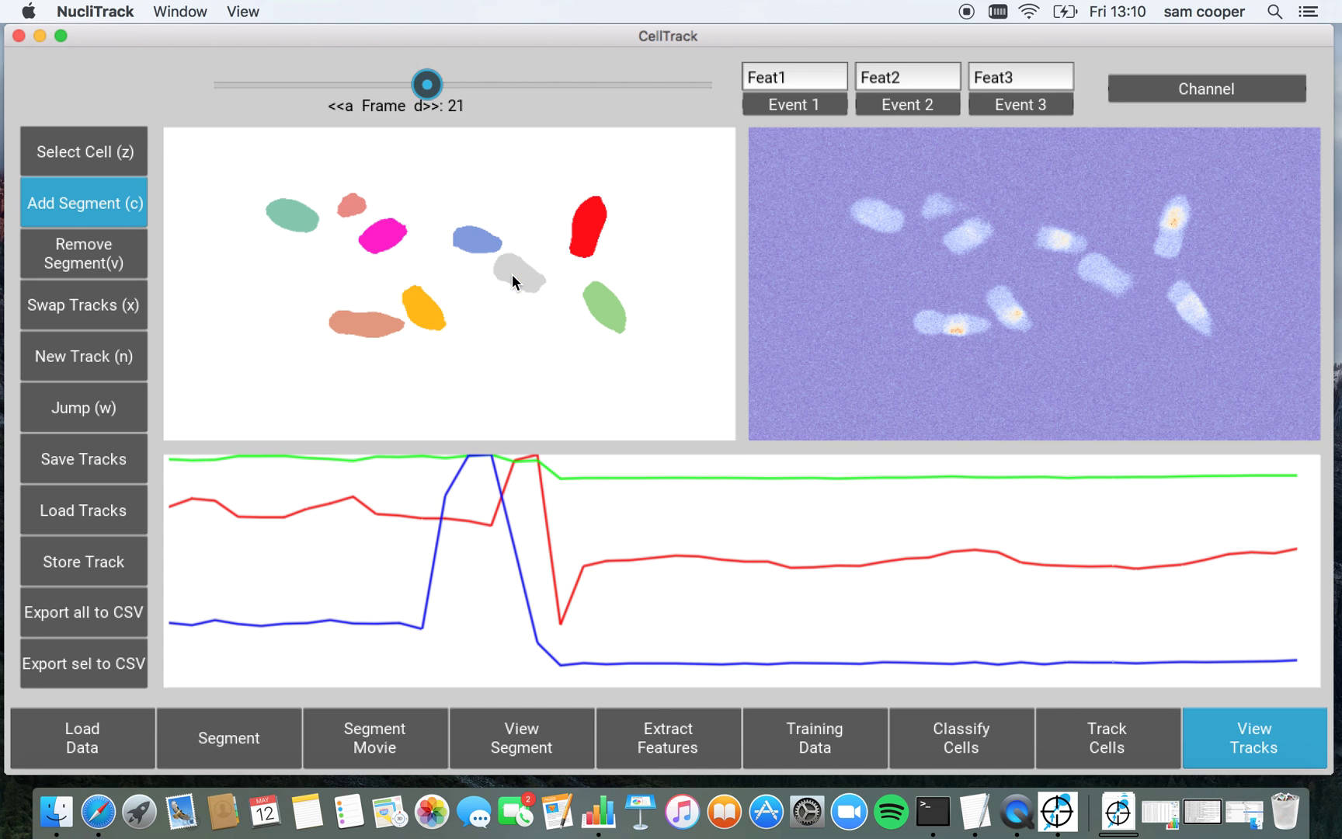
pyautogui.click(512, 274)
pyautogui.press('d')
pyautogui.press('d')
pyautogui.press('d')
pyautogui.press('d')
pyautogui.press('d')
pyautogui.press('d')
pyautogui.press('d')
pyautogui.press('d')
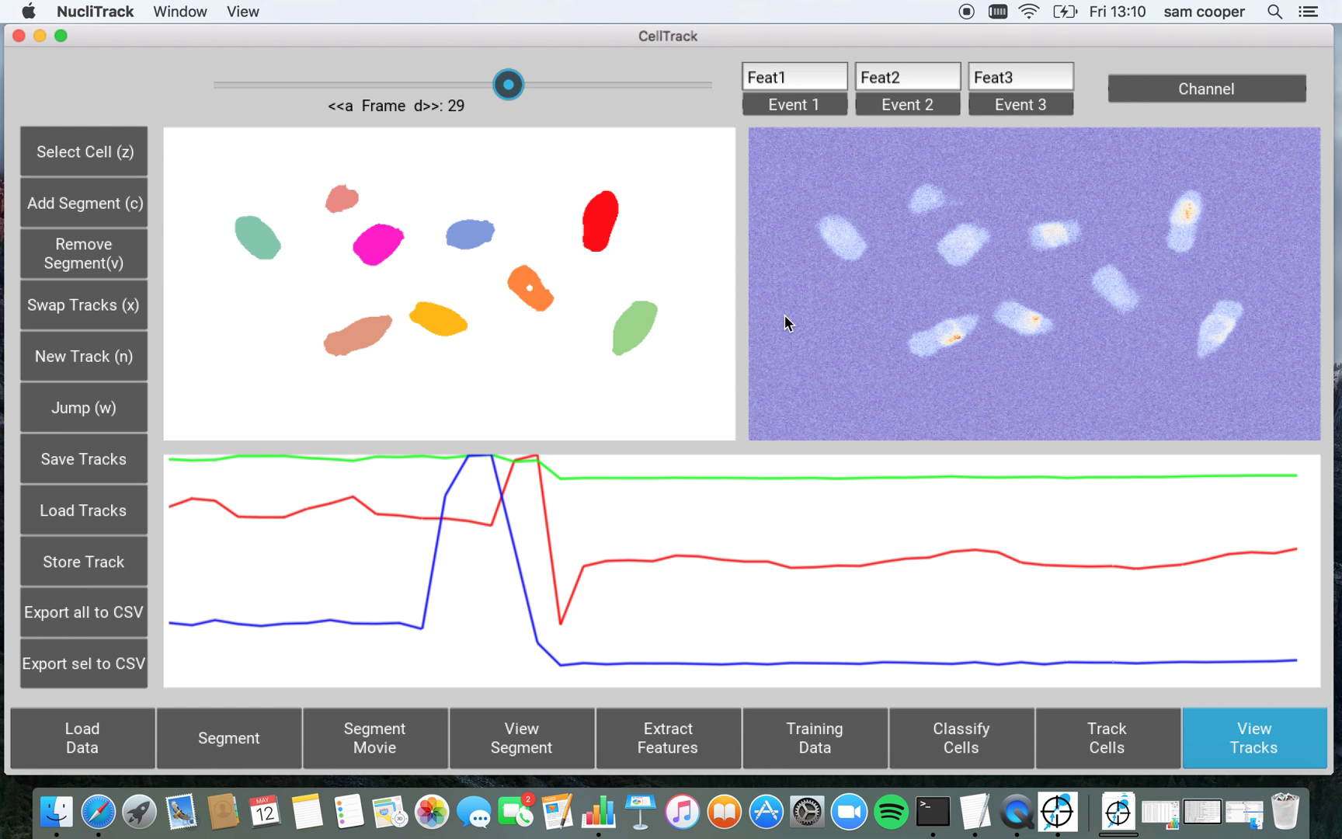
# Jump along the orange track to its late frames, then to its start and forward to frame 16
pyautogui.press('w')
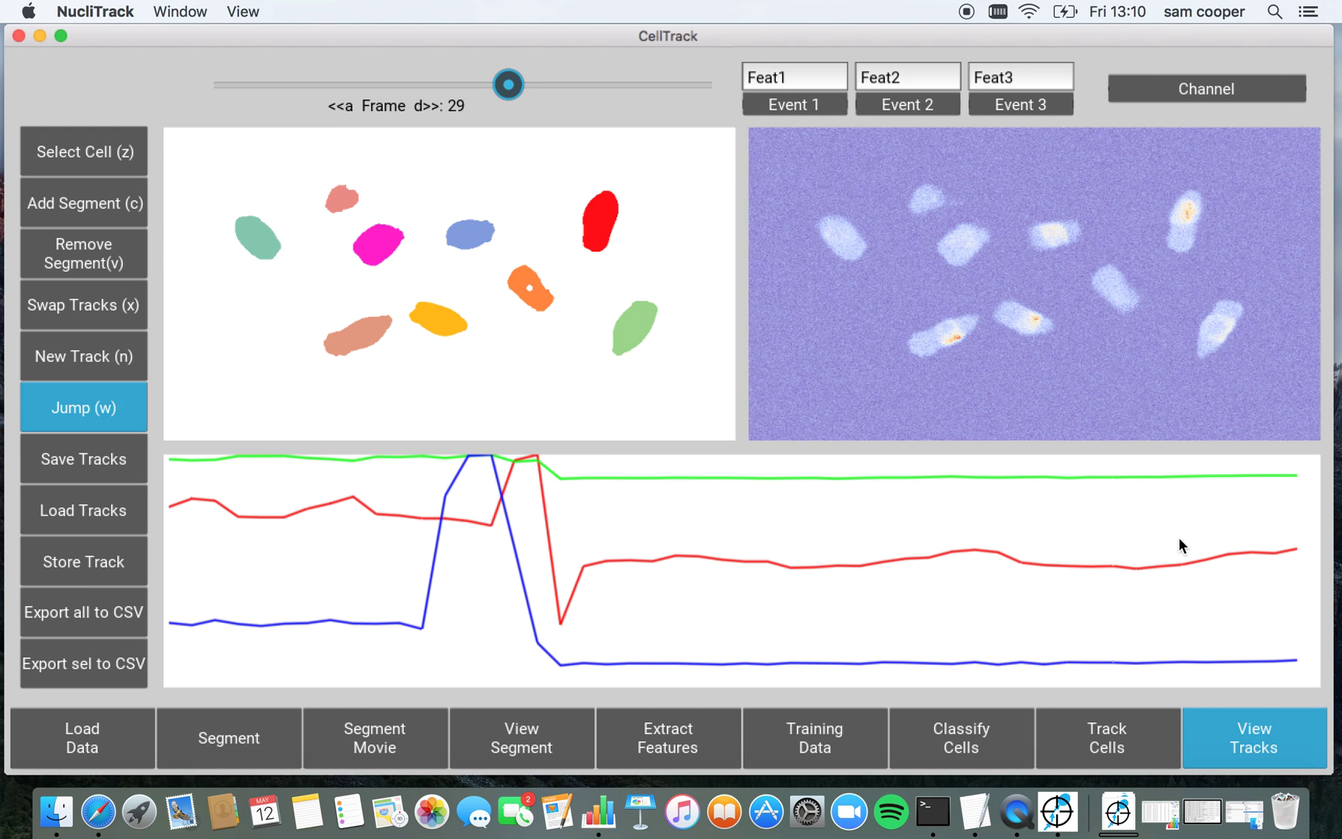
pyautogui.press('d')
pyautogui.press('d')
pyautogui.press('d')
pyautogui.press('a')
pyautogui.press('a')
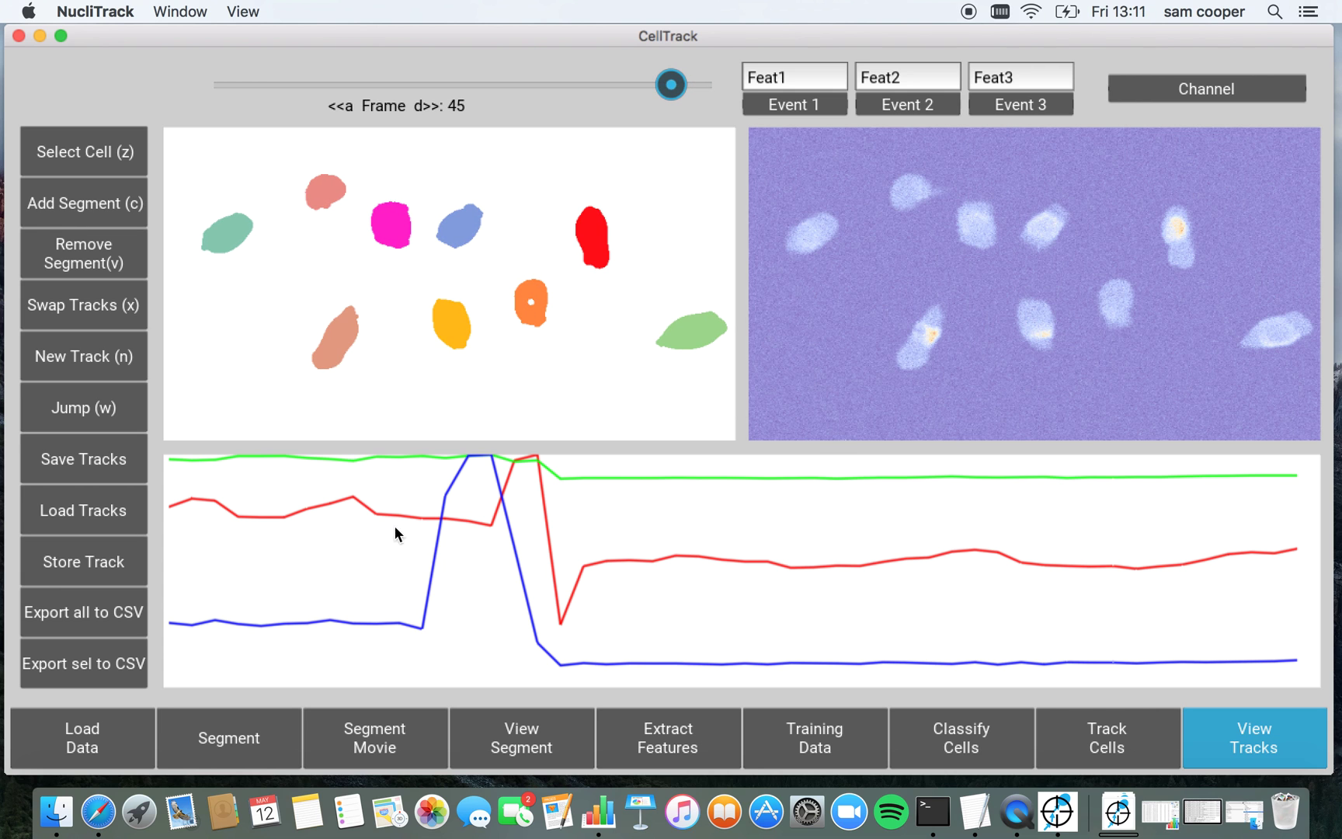
pyautogui.press('w')
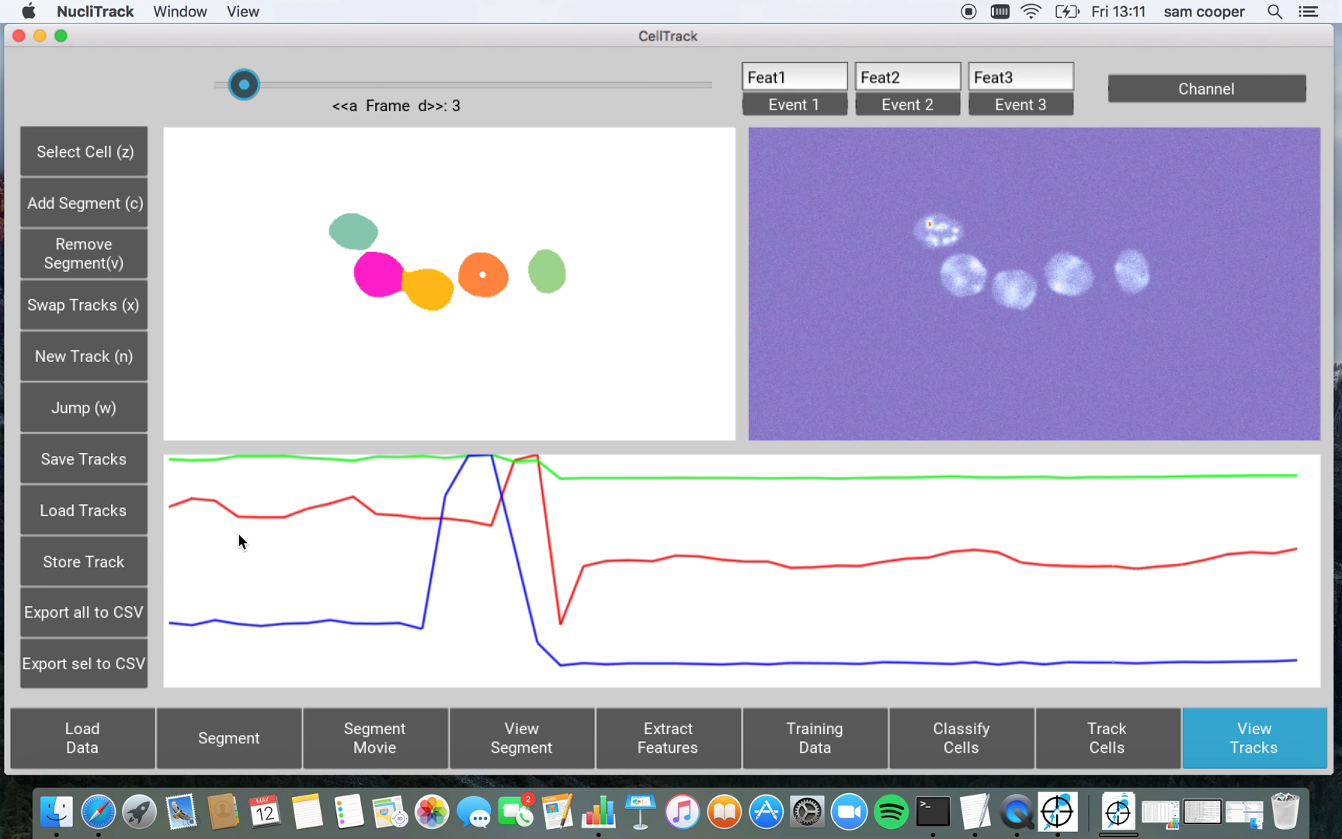
pyautogui.press('a')
pyautogui.press('a')
pyautogui.press('a')
pyautogui.press('d')
pyautogui.press('d')
pyautogui.press('d')
pyautogui.press('d')
pyautogui.press('d')
pyautogui.press('d')
pyautogui.press('d')
pyautogui.press('d')
pyautogui.press('d')
pyautogui.press('d')
pyautogui.press('d')
pyautogui.press('d')
pyautogui.press('d')
pyautogui.press('d')
pyautogui.press('d')
pyautogui.press('d')
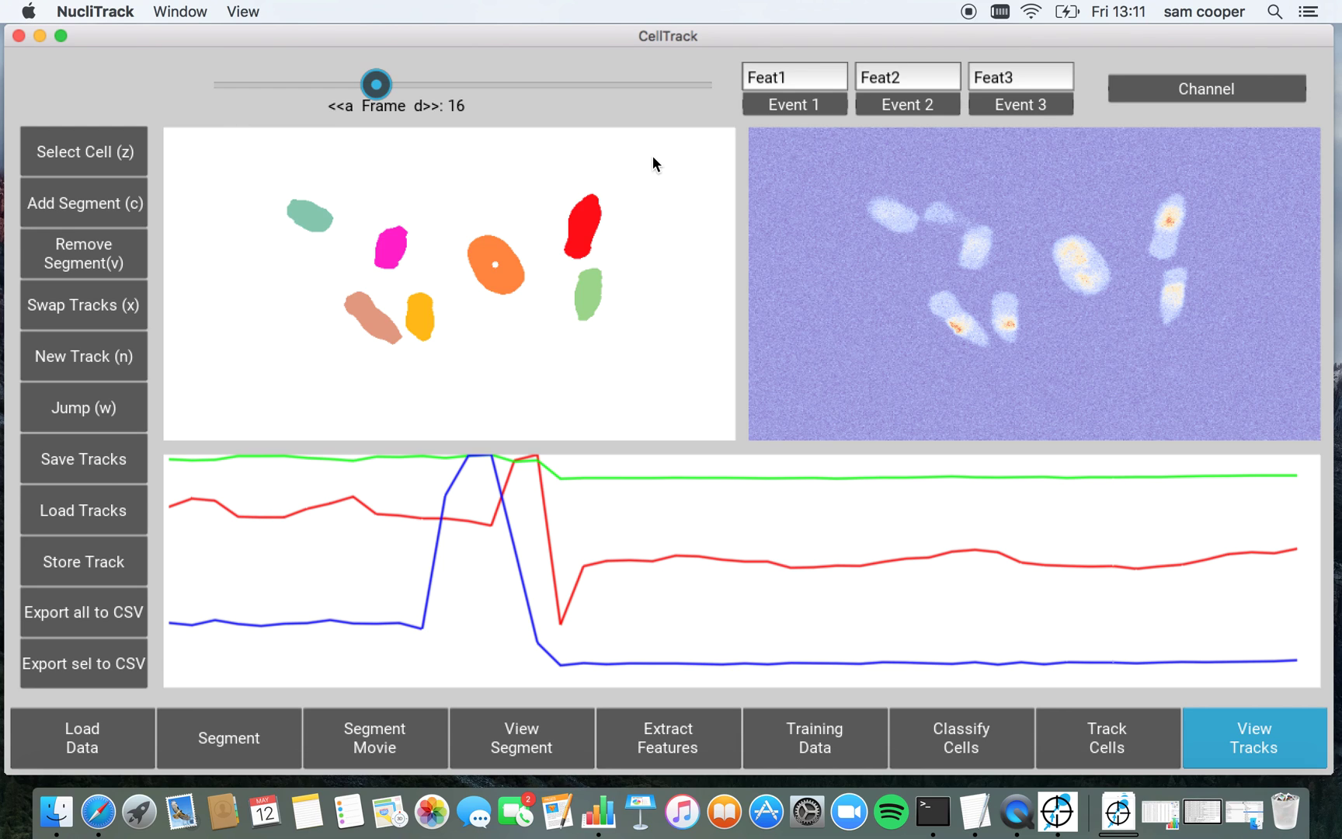
# Export all tracks to CSV and minimize the NucliTrack window
pyautogui.click(111, 618)
pyautogui.click(39, 37)
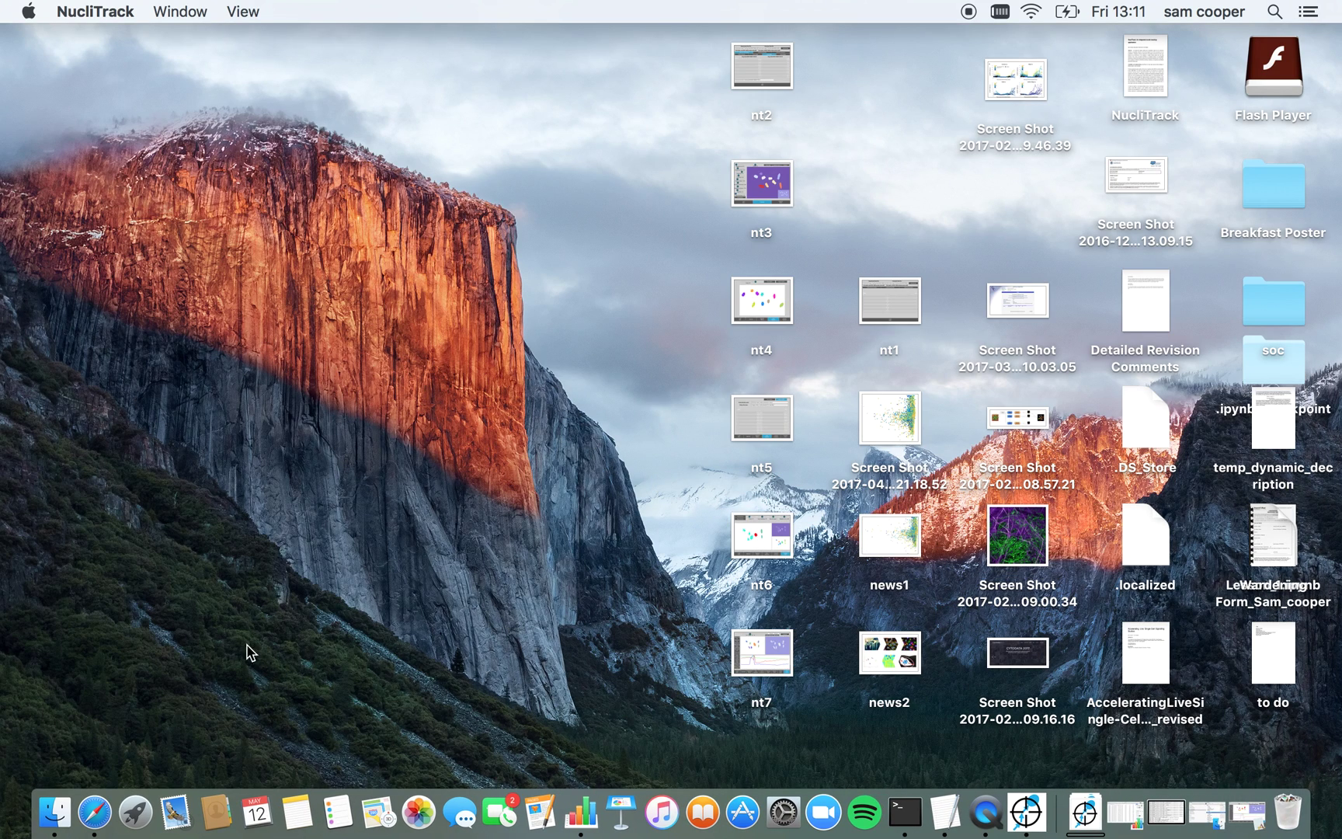
pyautogui.click(55, 811)
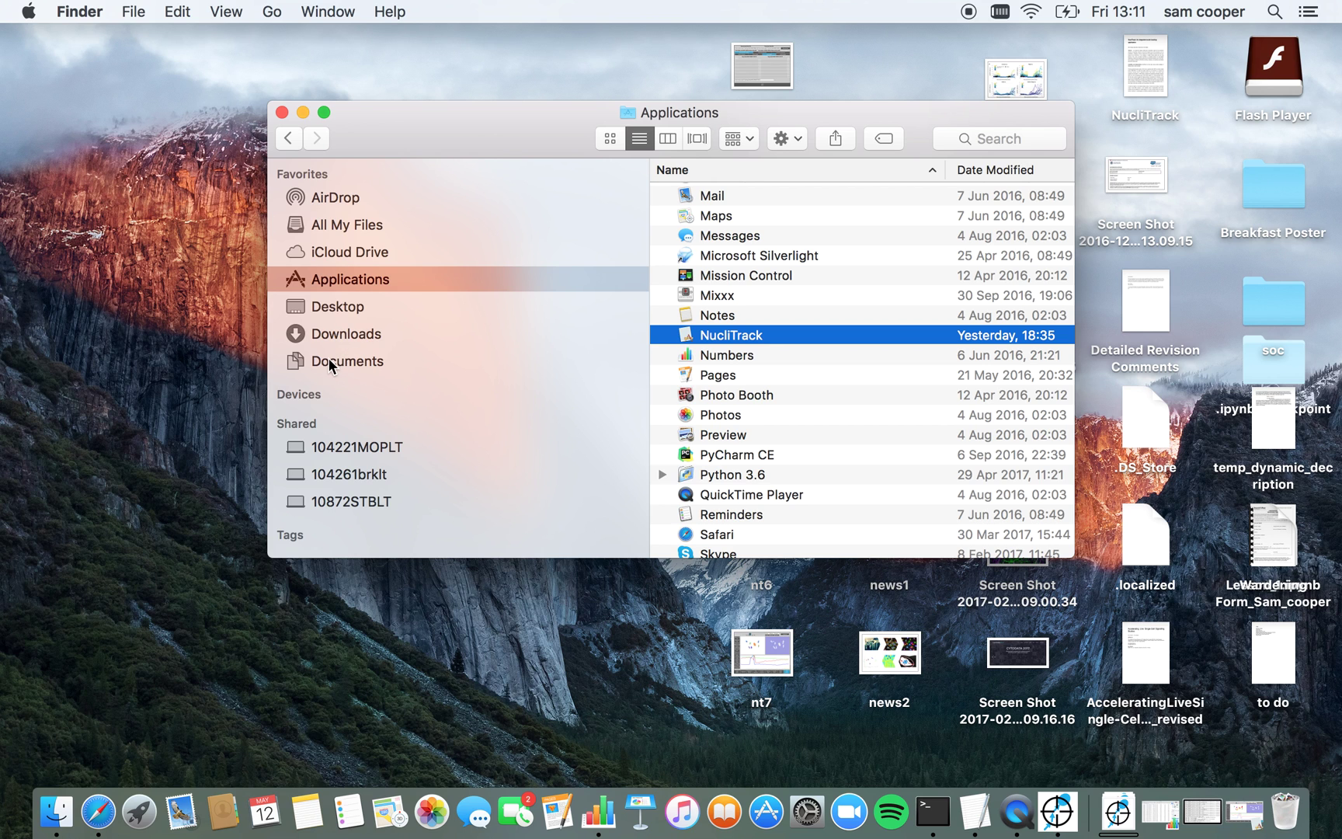
# Open example_data.csv from Documents > HL60_Example with Numbers
pyautogui.click(365, 360)
pyautogui.click(737, 197)
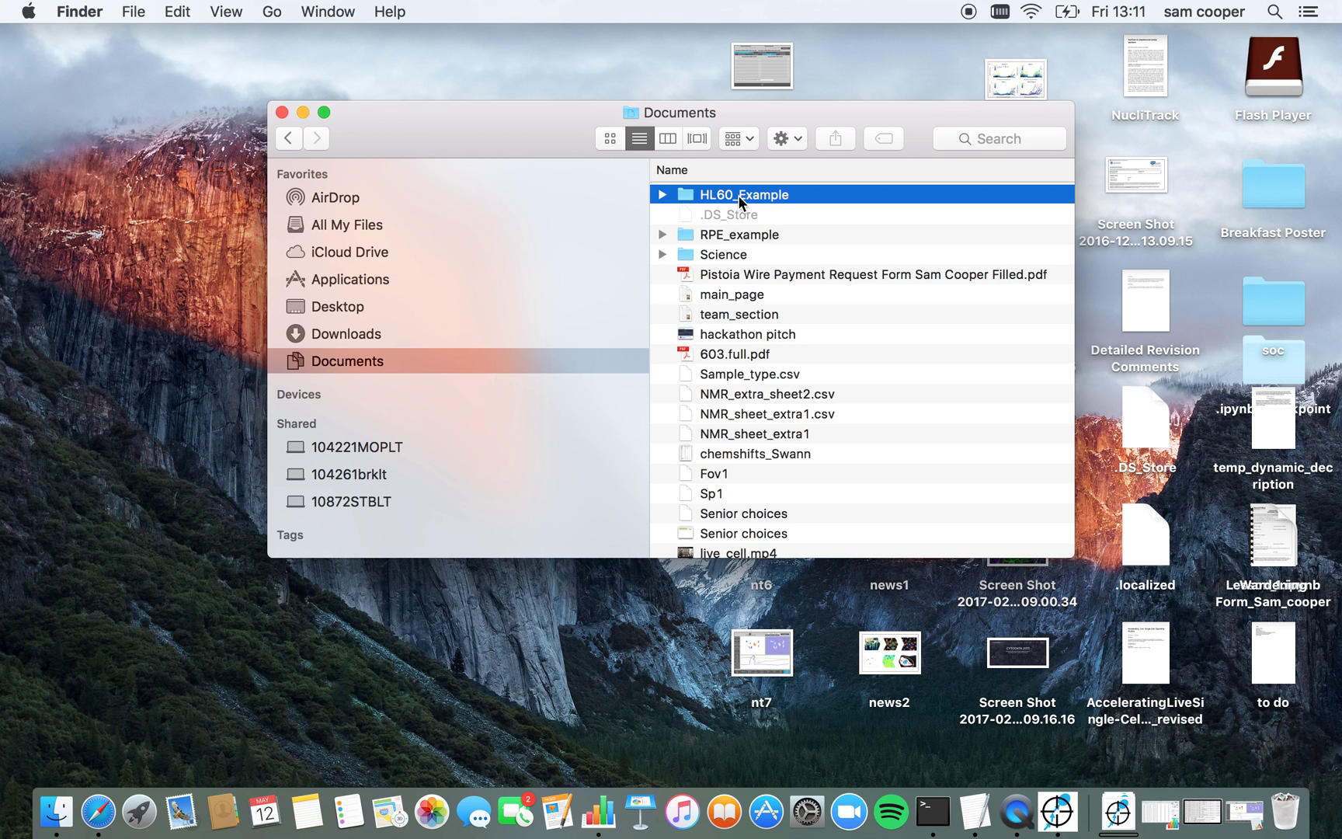
pyautogui.doubleClick(738, 195)
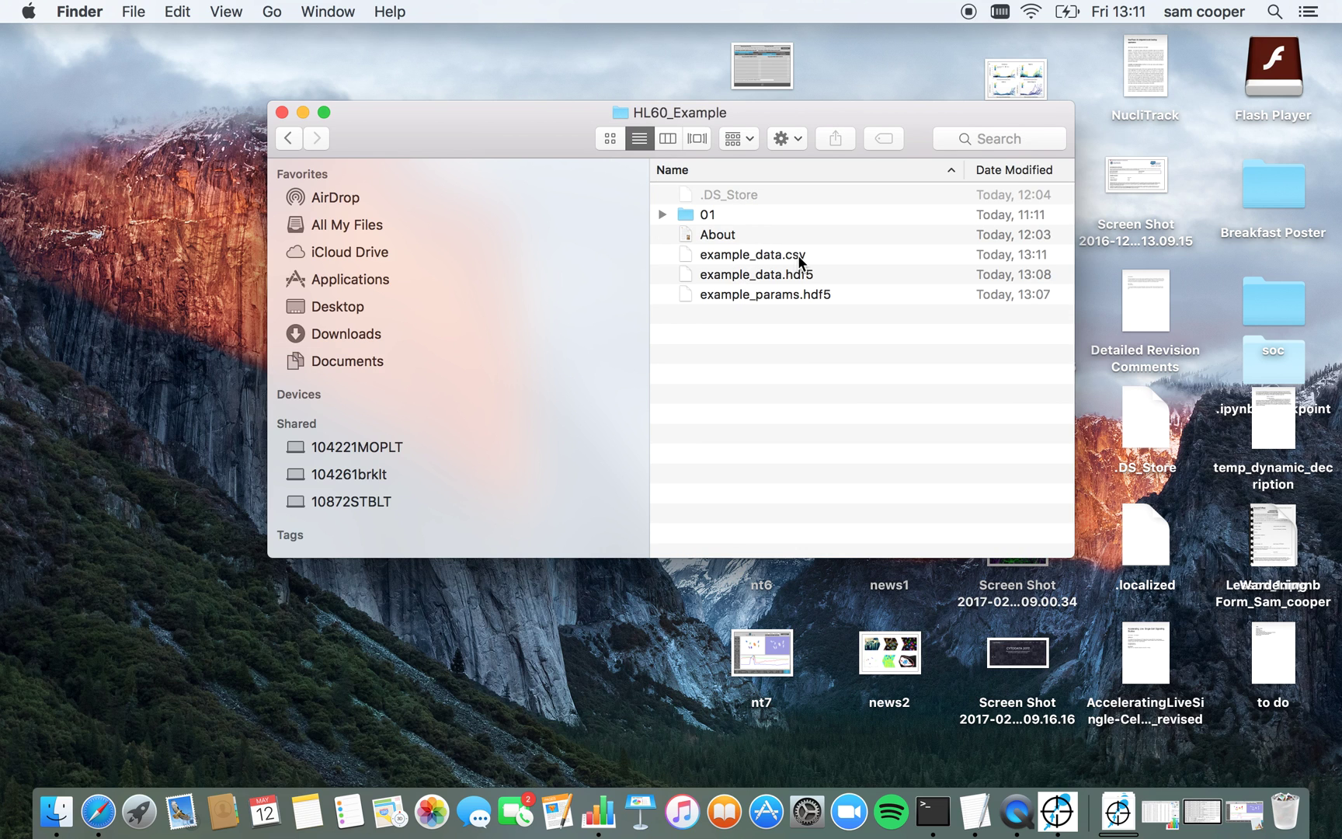
pyautogui.rightClick(715, 254)
pyautogui.moveTo(757, 285)
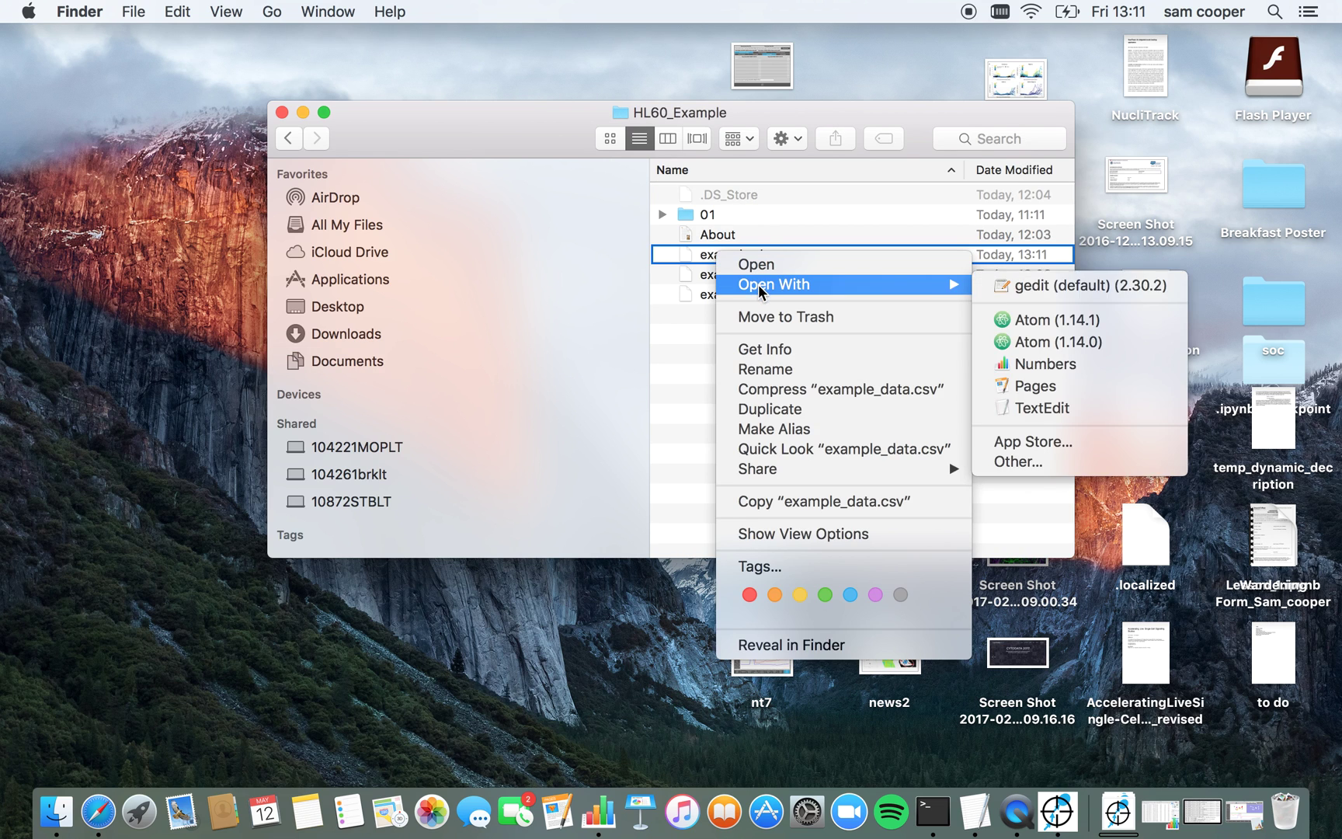
pyautogui.click(1035, 363)
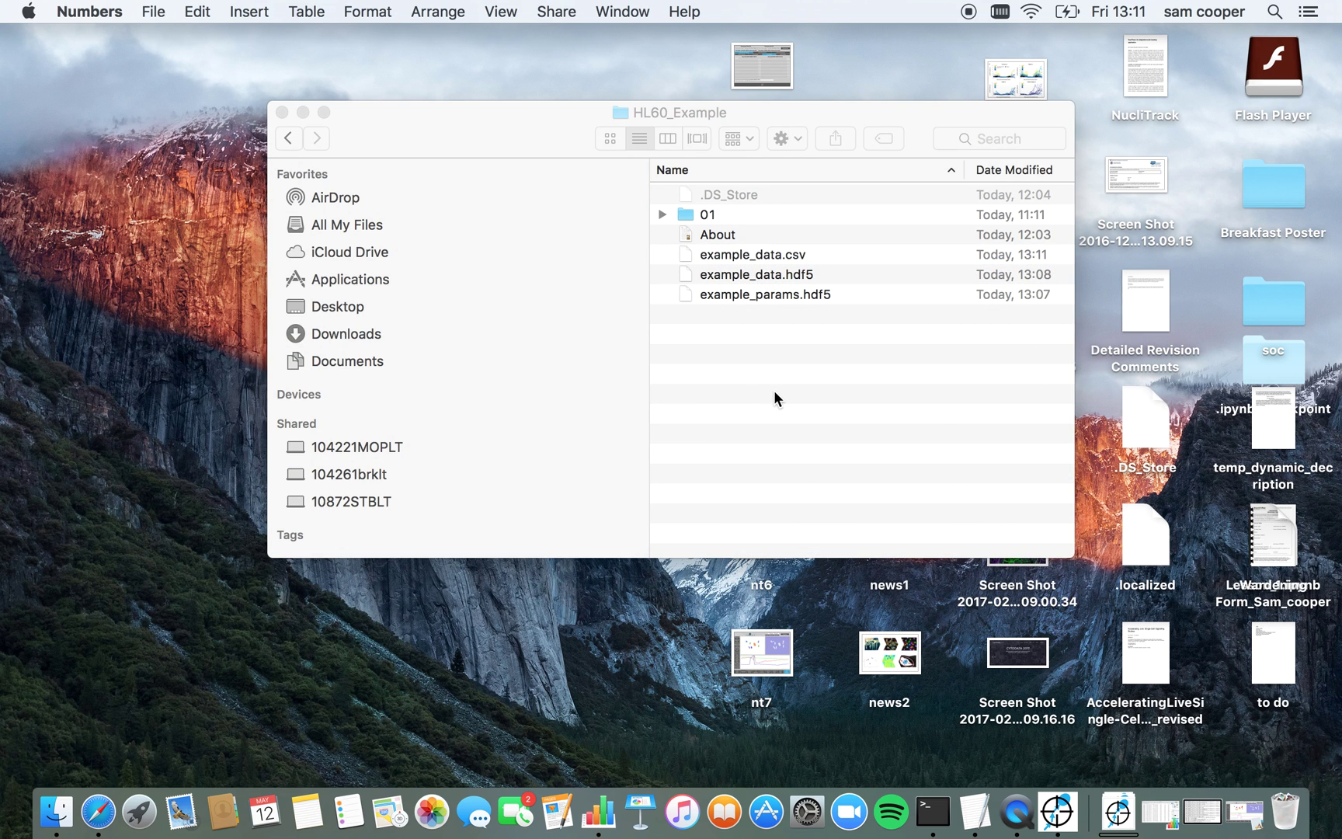
# Scroll down example_data's rows to tracks 5–13, then back to the top-left of Table 1
pyautogui.scroll(-10, 466, 381)
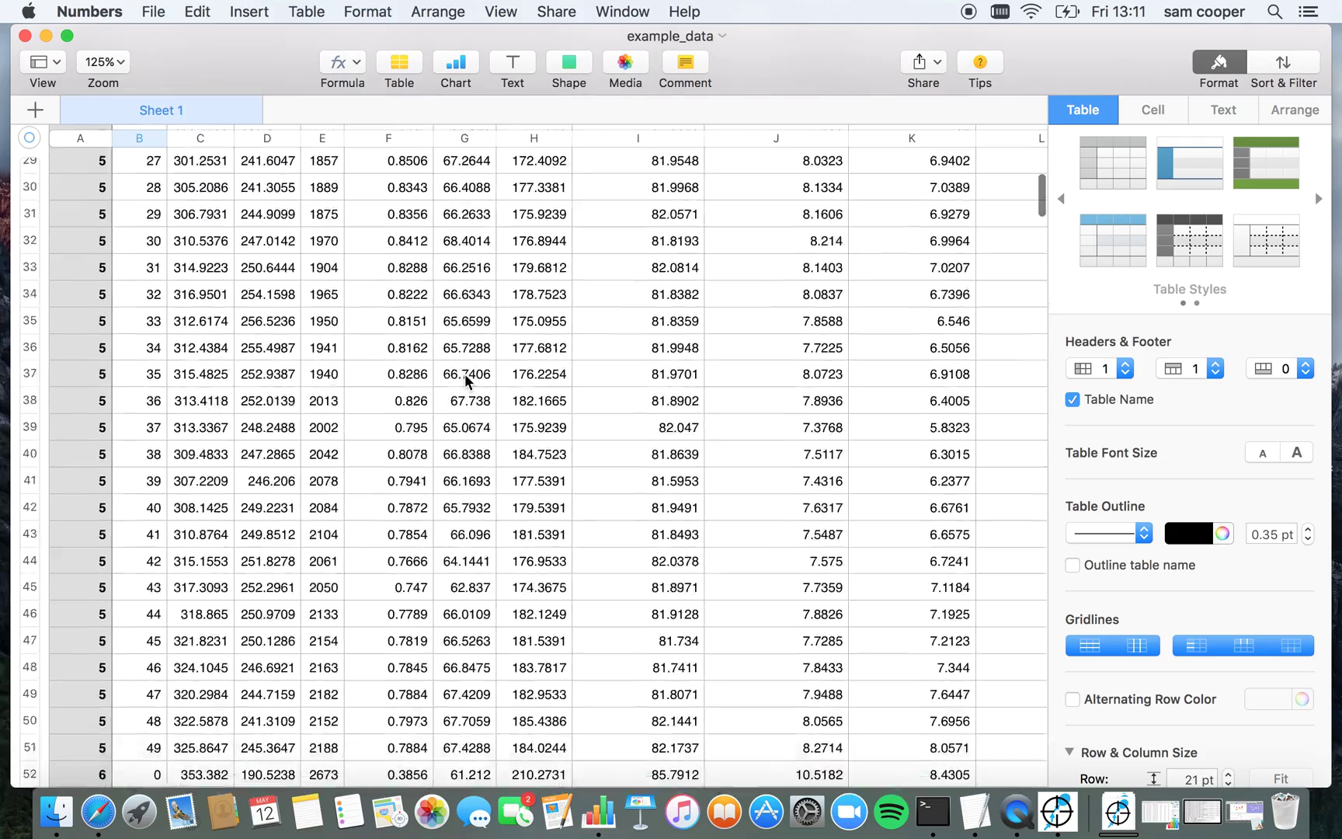
pyautogui.scroll(15, 466, 380)
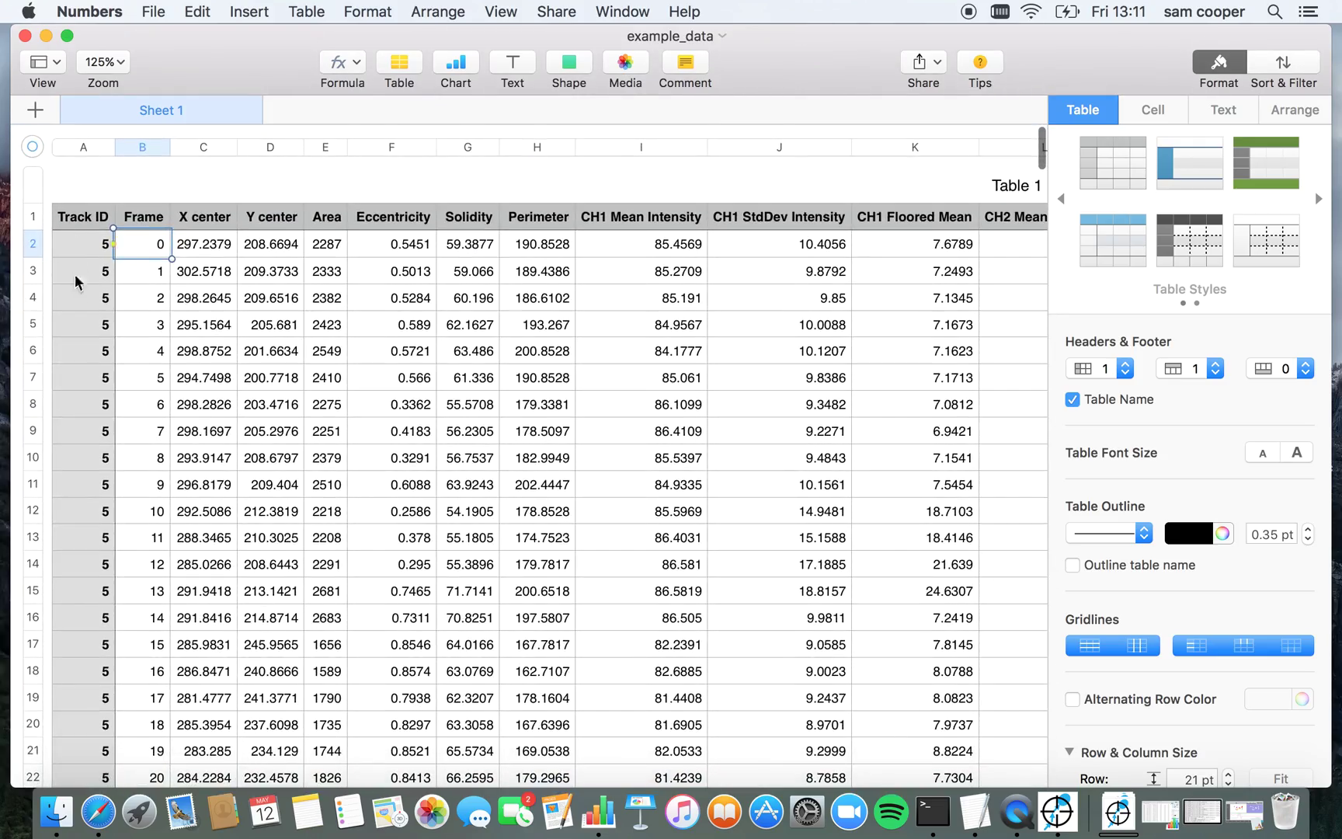
pyautogui.scroll(-20, 75, 281)
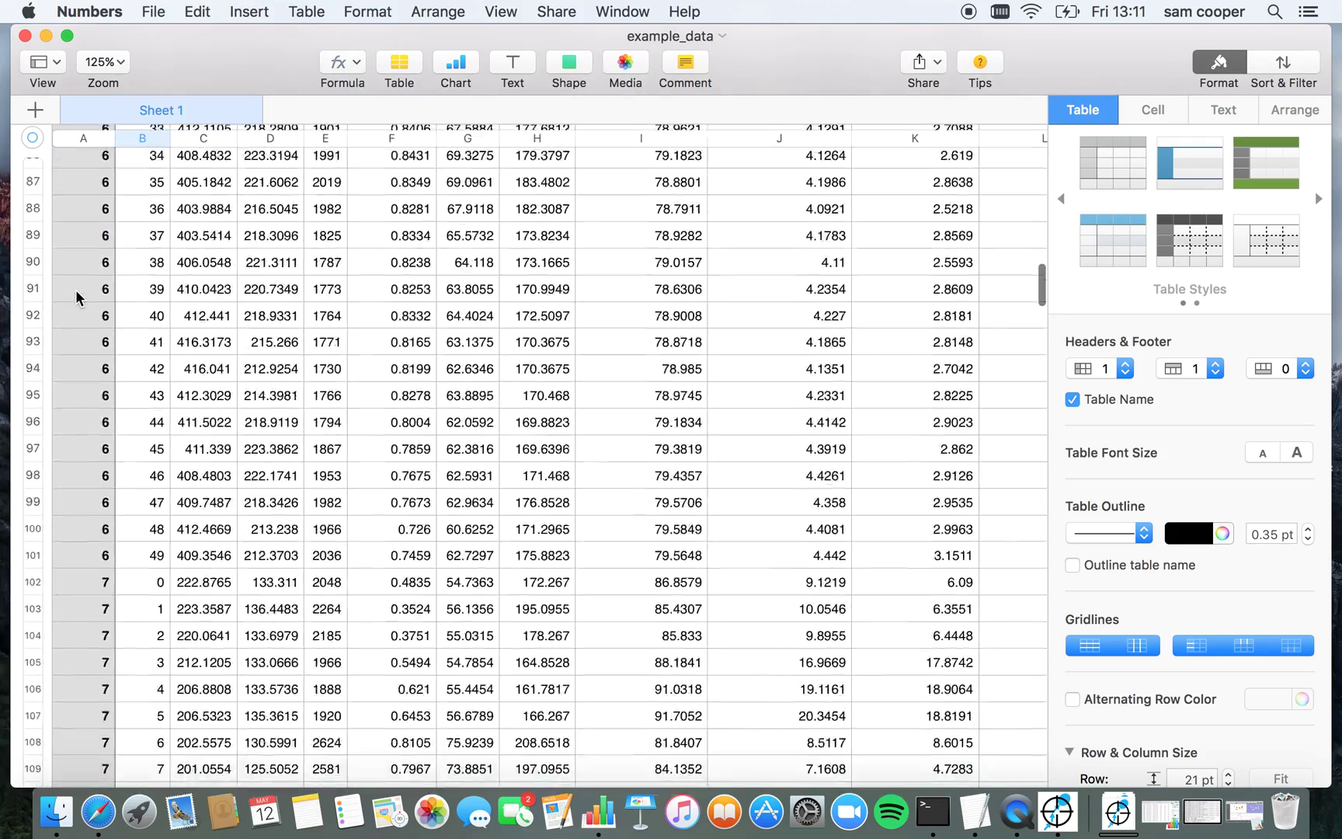
pyautogui.scroll(-20, 76, 297)
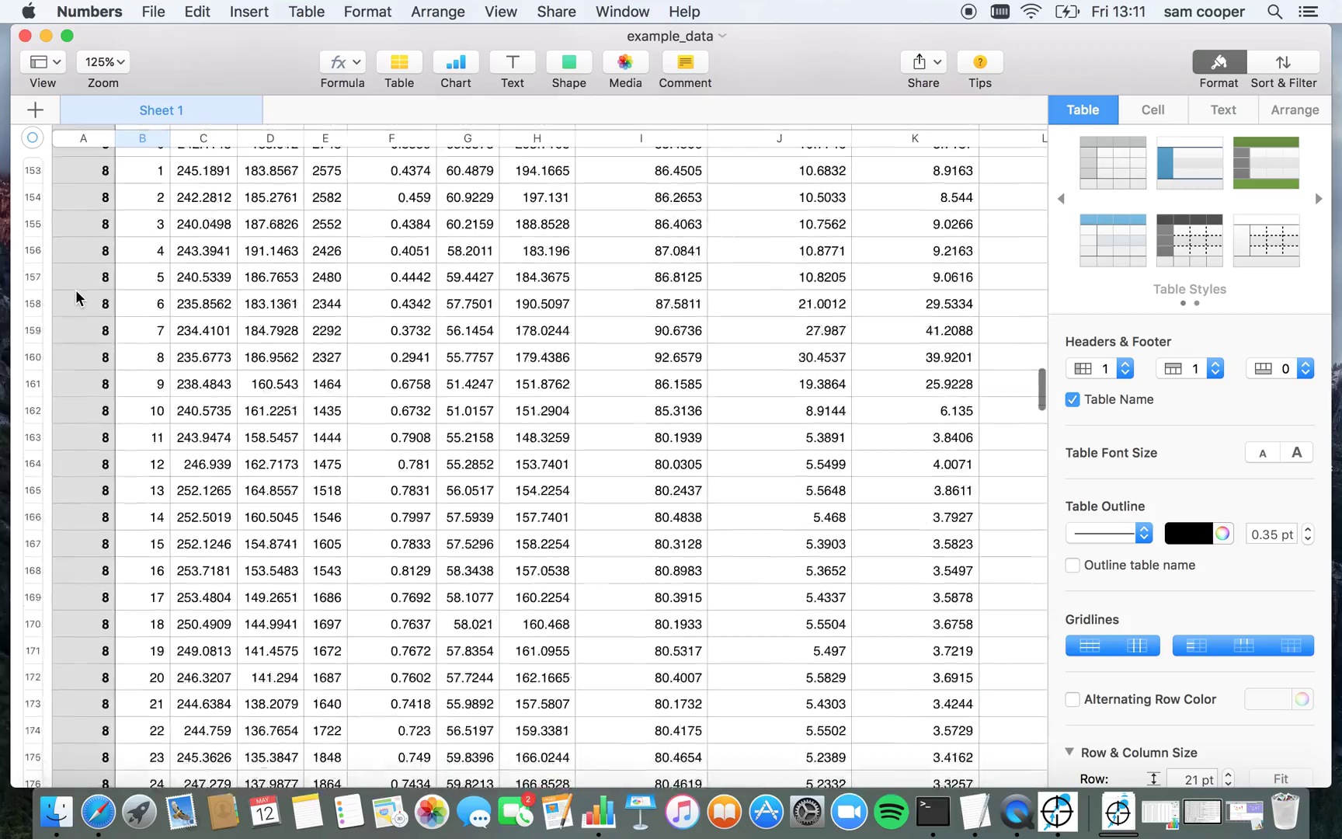
pyautogui.scroll(-20, 76, 296)
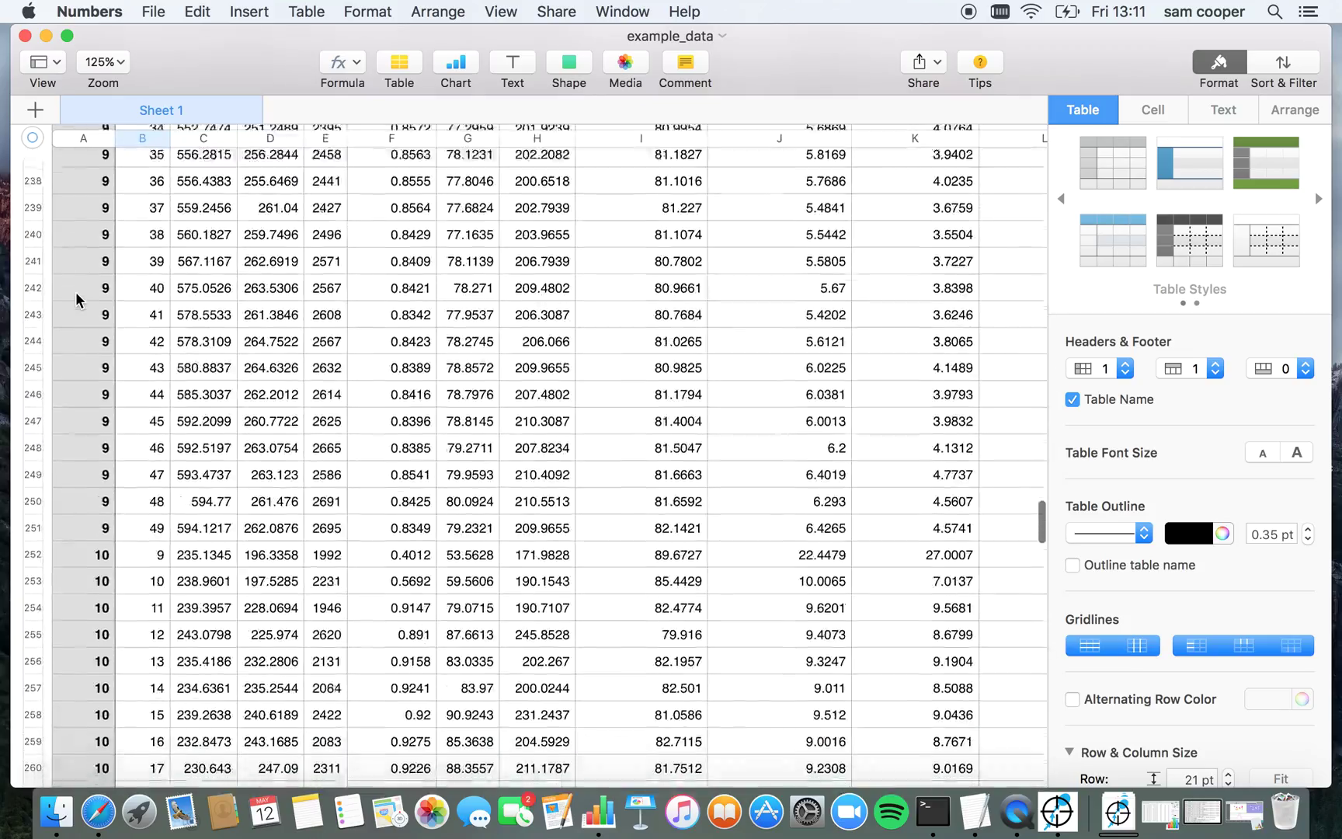
pyautogui.scroll(-20, 76, 297)
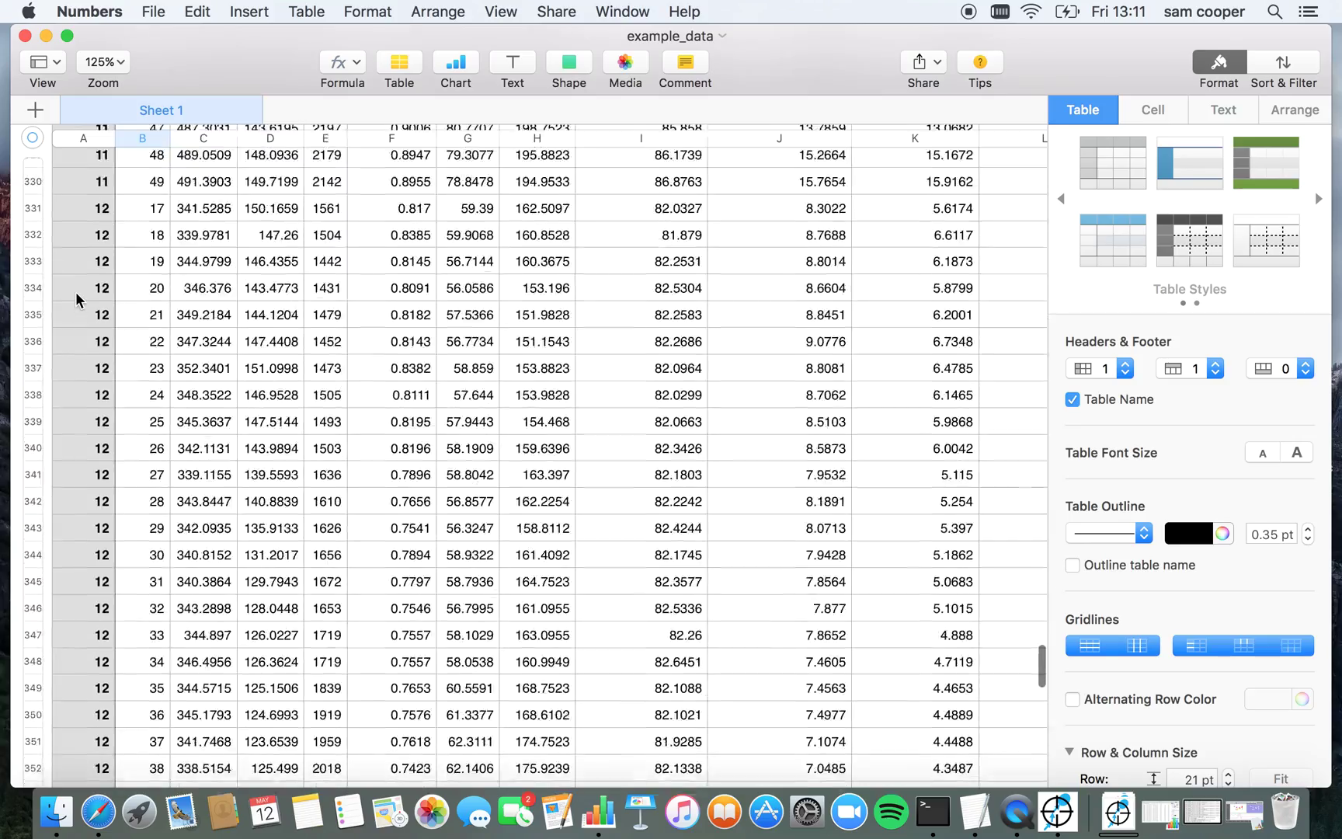
pyautogui.scroll(-14, 76, 296)
pyautogui.scroll(10, 76, 296)
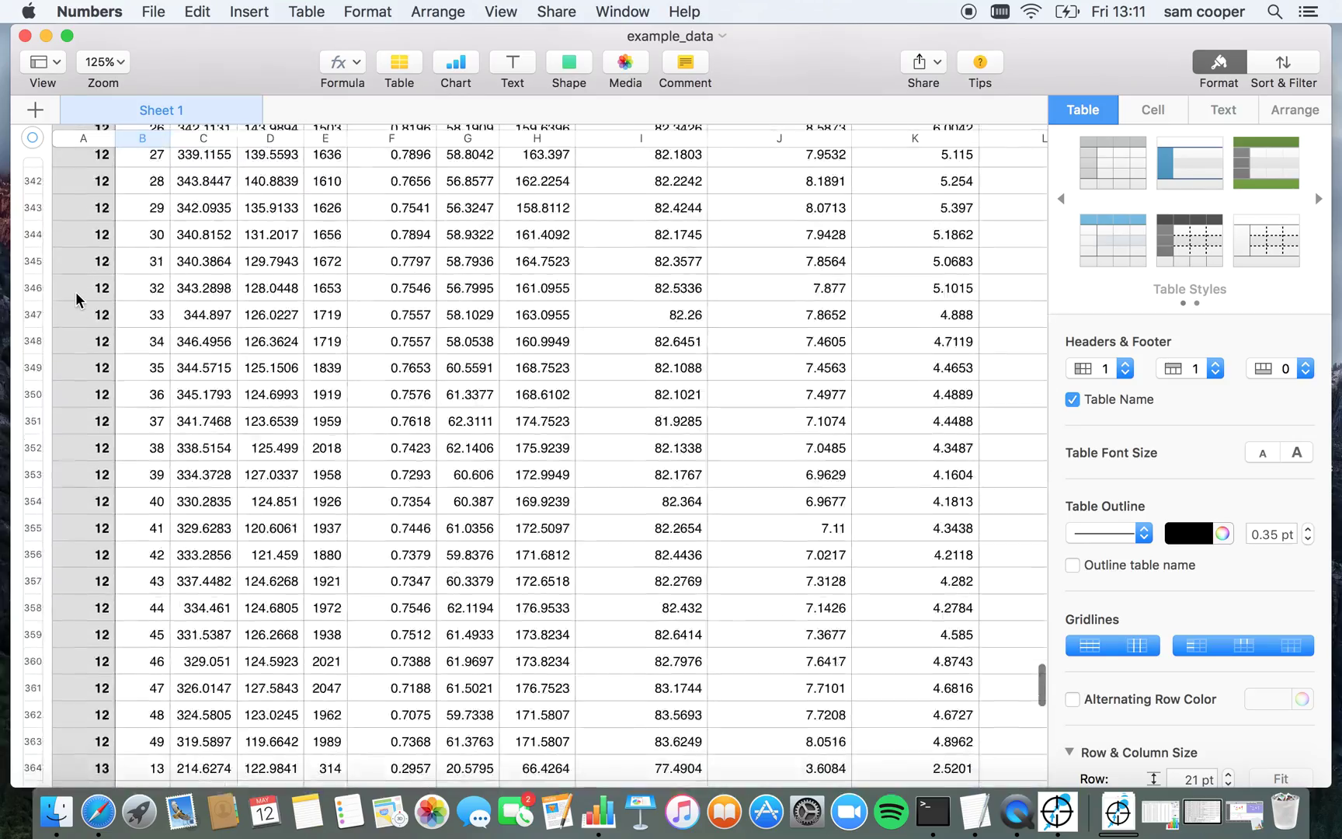
pyautogui.scroll(20, 76, 299)
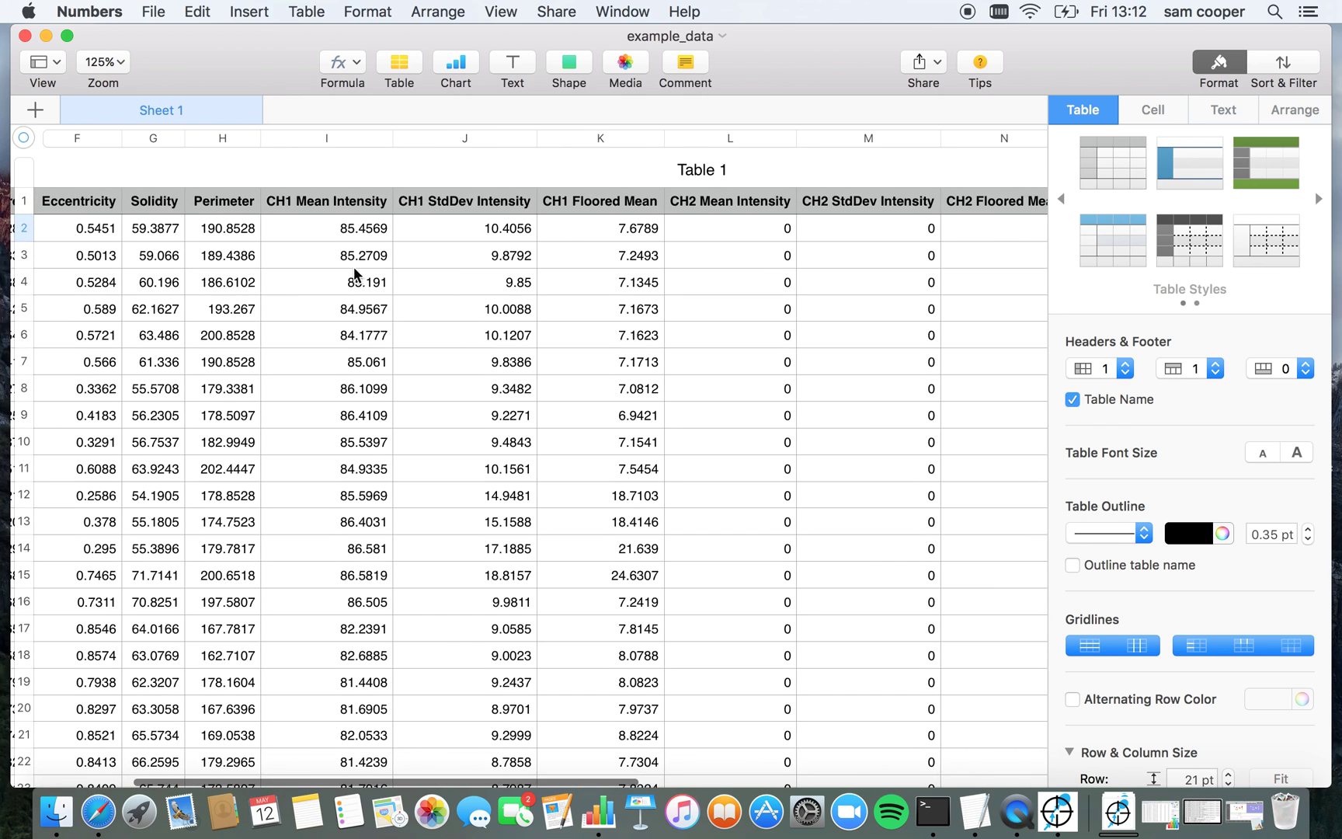
pyautogui.hscroll(-10, 87, 380)
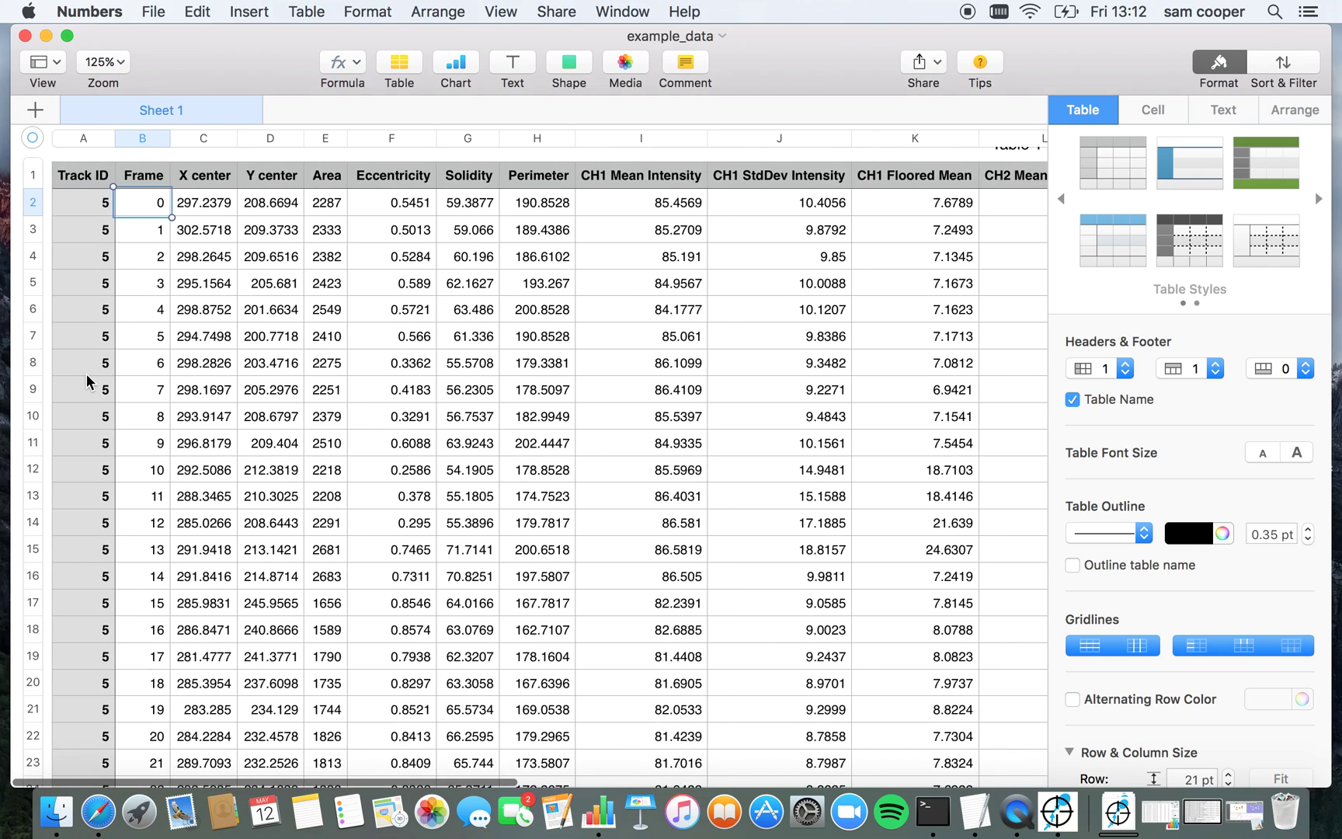